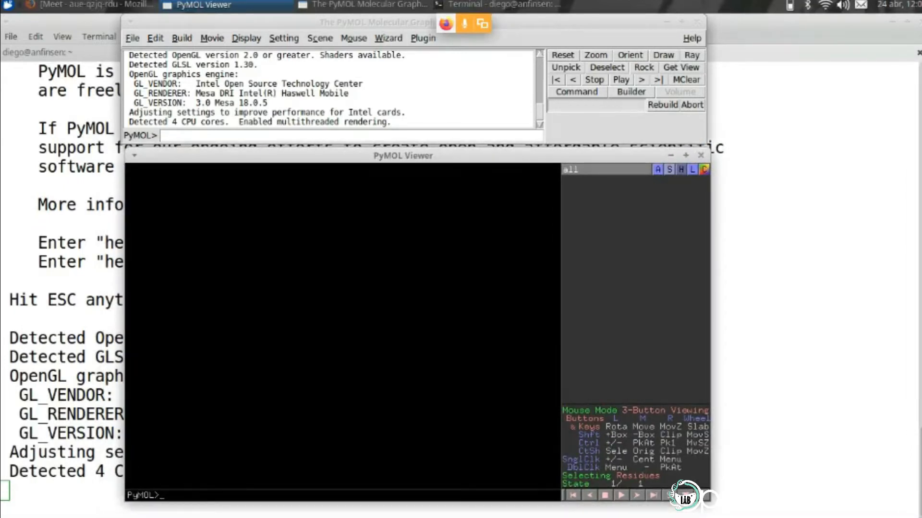
# Arrange the command window and the viewer window so that both stay visible, one above the other
pyautogui.moveTo(374, 22); pyautogui.dragTo(396, 64)
pyautogui.click(184, 177)
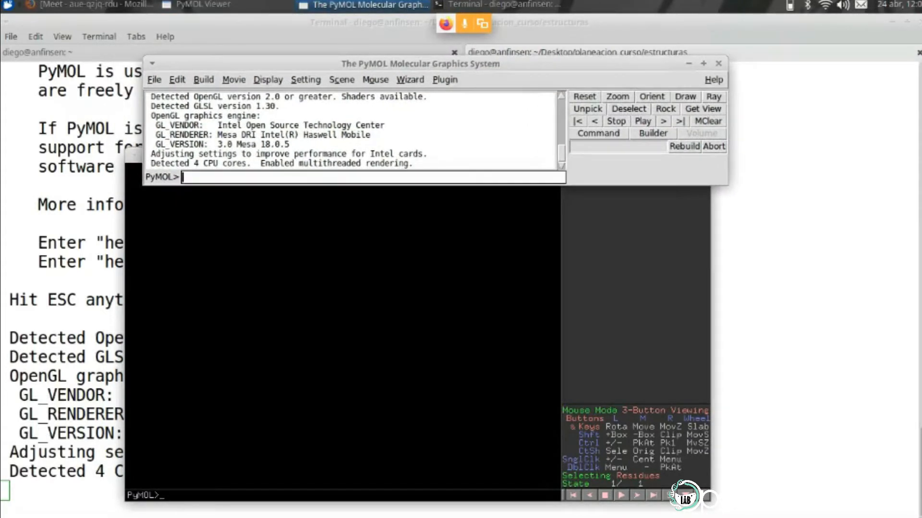
pyautogui.moveTo(485, 66); pyautogui.dragTo(476, 24)
pyautogui.moveTo(403, 155)
pyautogui.mouseDown()
pyautogui.moveTo(415, 123)
pyautogui.moveTo(407, 109)
pyautogui.moveTo(402, 139)
pyautogui.mouseUp()
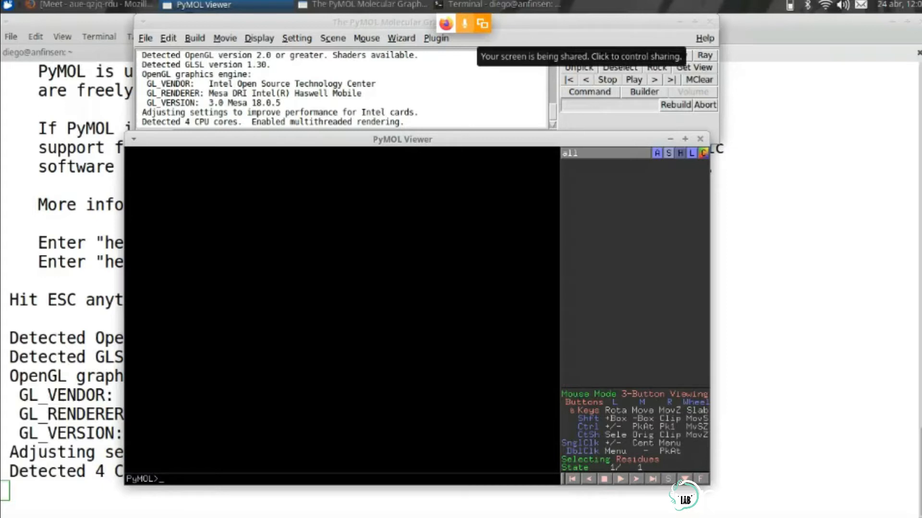
pyautogui.moveTo(402, 139); pyautogui.dragTo(412, 157)
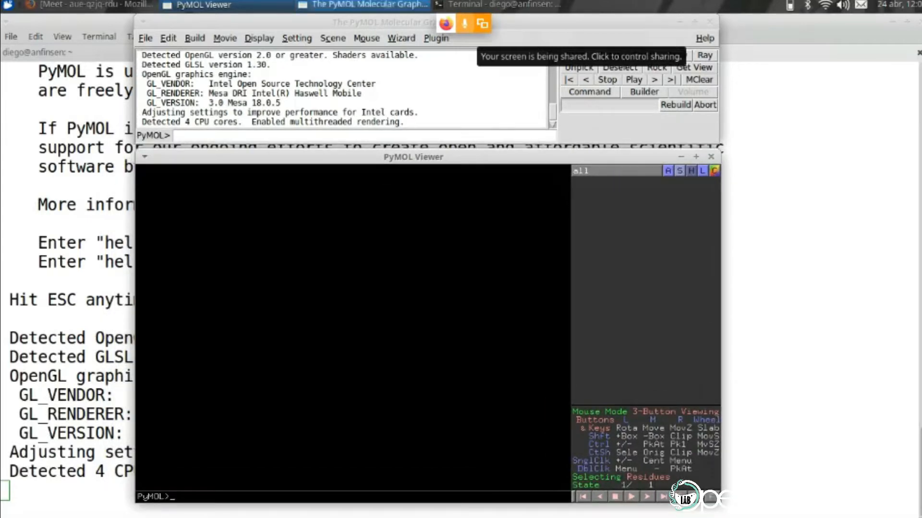
pyautogui.moveTo(173, 22); pyautogui.dragTo(155, 38)
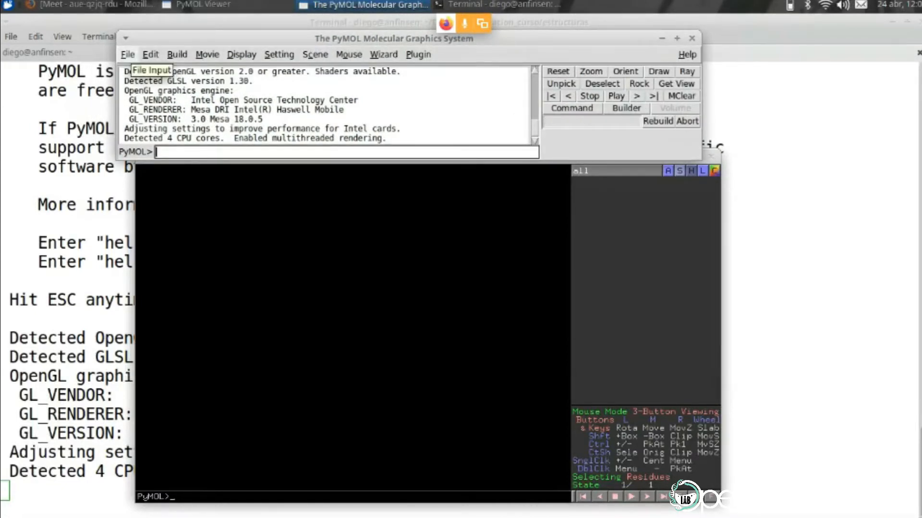
# Open the structure file 2LAO.pdb from the estructuras folder
pyautogui.click(127, 54)
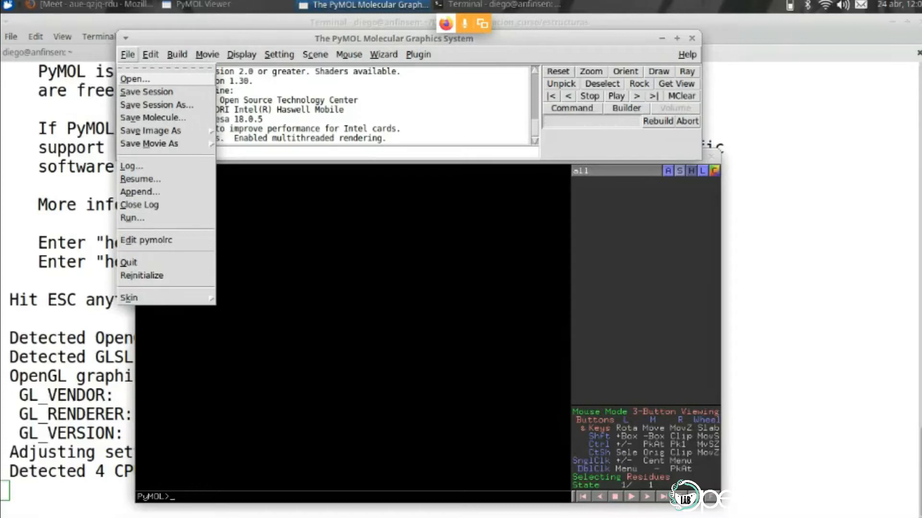
pyautogui.click(134, 79)
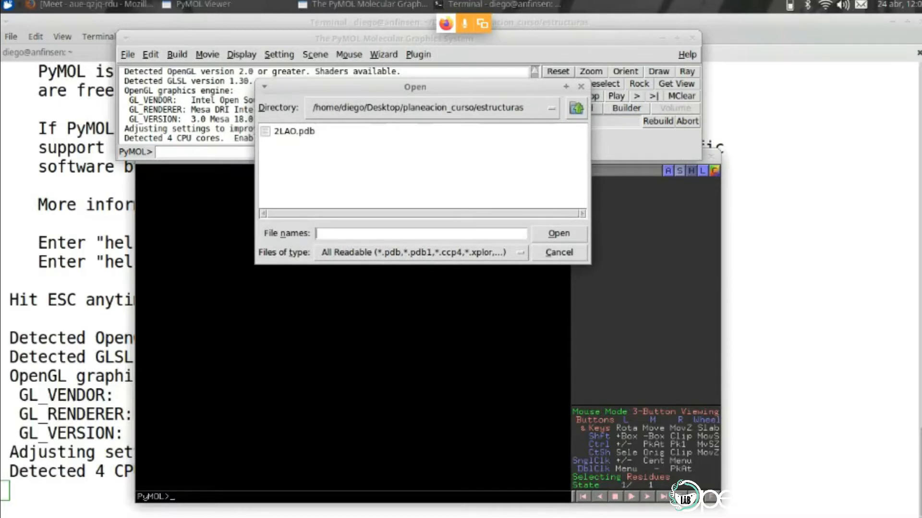
pyautogui.click(294, 131)
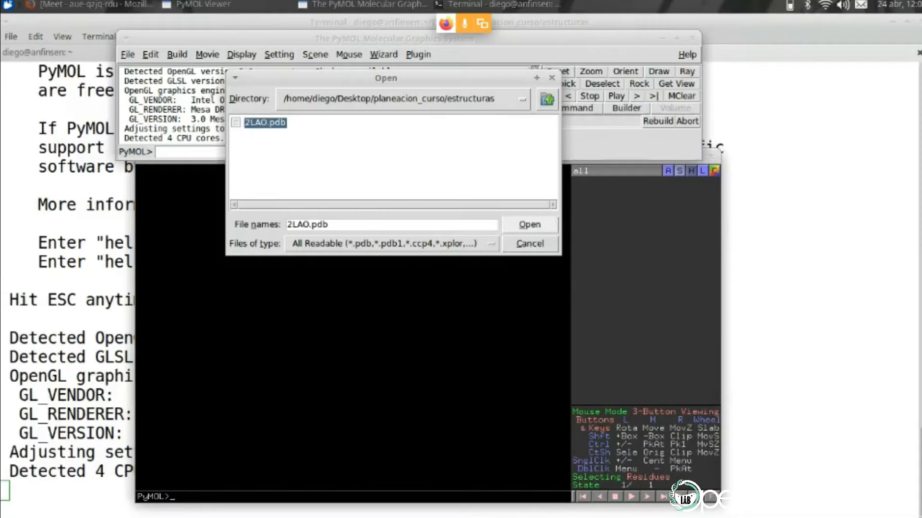
pyautogui.click(530, 224)
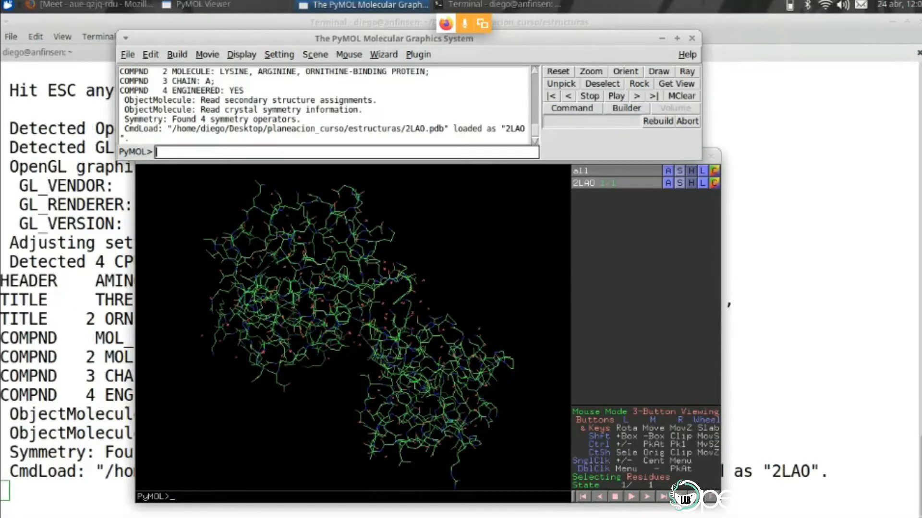
# Maximize the viewer window that shows the 2LAO structure
pyautogui.moveTo(412, 156); pyautogui.dragTo(384, 67)
pyautogui.moveTo(324, 238); pyautogui.dragTo(360, 227)
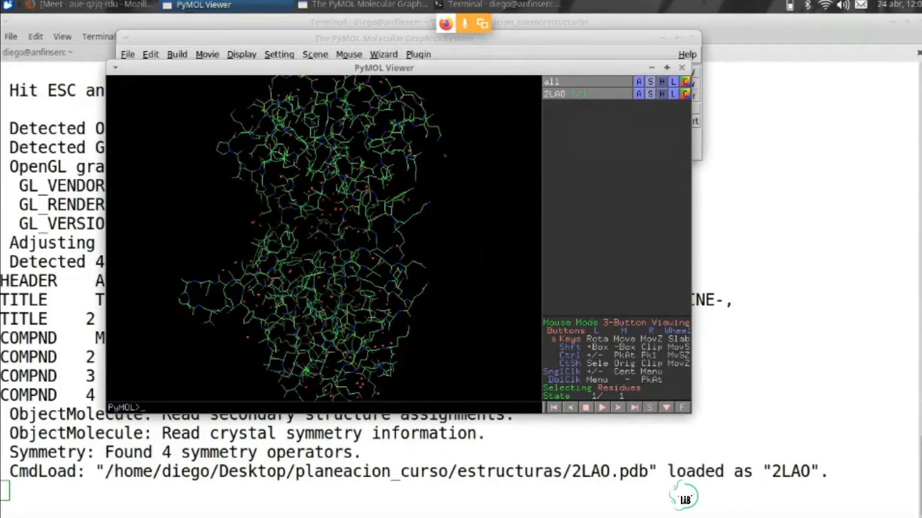
pyautogui.click(666, 68)
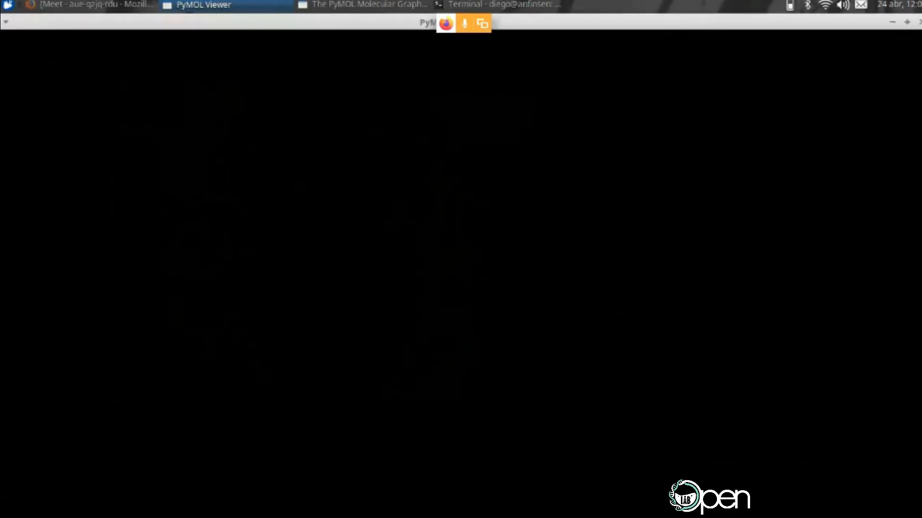
# Rotate, pan and zoom the 2LAO line model to examine its shape from different sides and distances
pyautogui.moveTo(384, 288); pyautogui.dragTo(432, 262)
pyautogui.moveTo(438, 429); pyautogui.dragTo(469, 433)
pyautogui.moveTo(470, 435); pyautogui.dragTo(442, 435, button='middle')
pyautogui.moveTo(442, 435); pyautogui.dragTo(409, 473, button='right')
pyautogui.rightClick(409, 473)
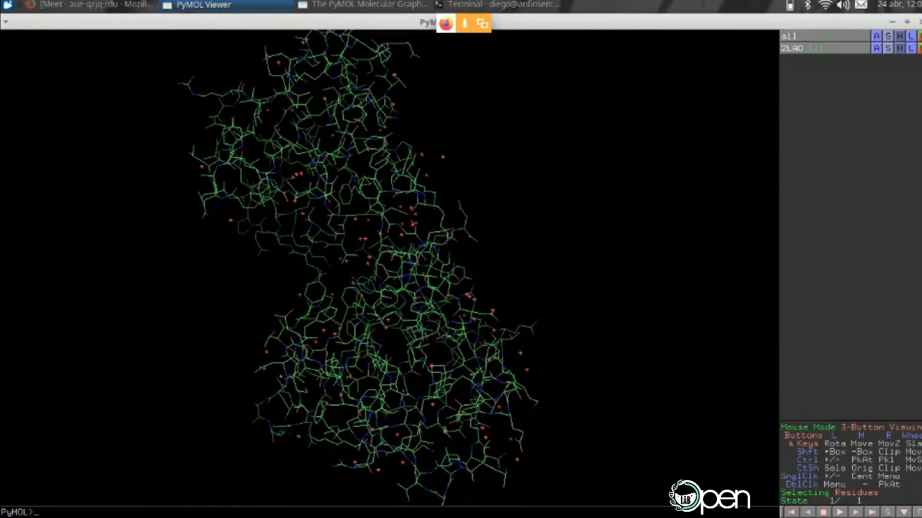
pyautogui.moveTo(409, 336); pyautogui.dragTo(409, 417, button='right')
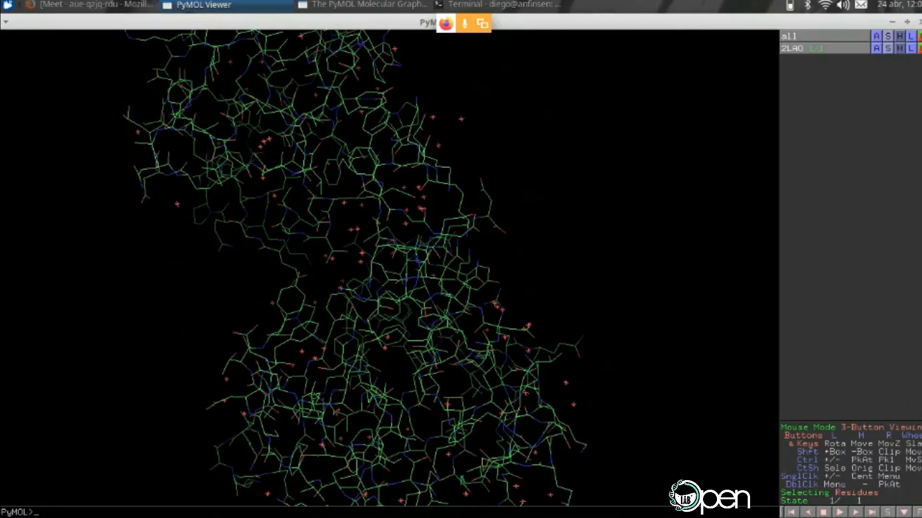
pyautogui.rightClick(284, 181)
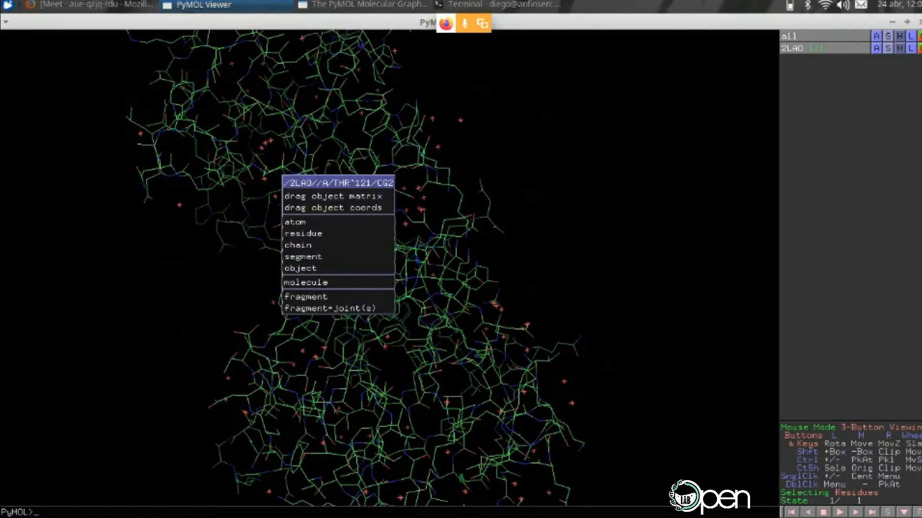
pyautogui.moveTo(389, 268); pyautogui.dragTo(389, 197, button='right')
pyautogui.rightClick(246, 227)
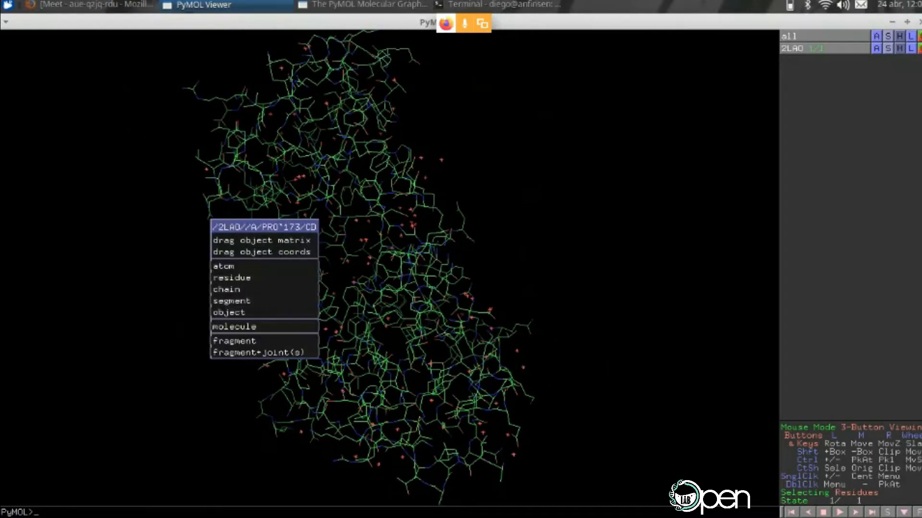
pyautogui.moveTo(388, 259); pyautogui.dragTo(264, 274)
# Narrow and widen the clipping slab to inspect the interior of the 2LAO structure, restoring the full depth
pyautogui.scroll(-12, 370, 264)
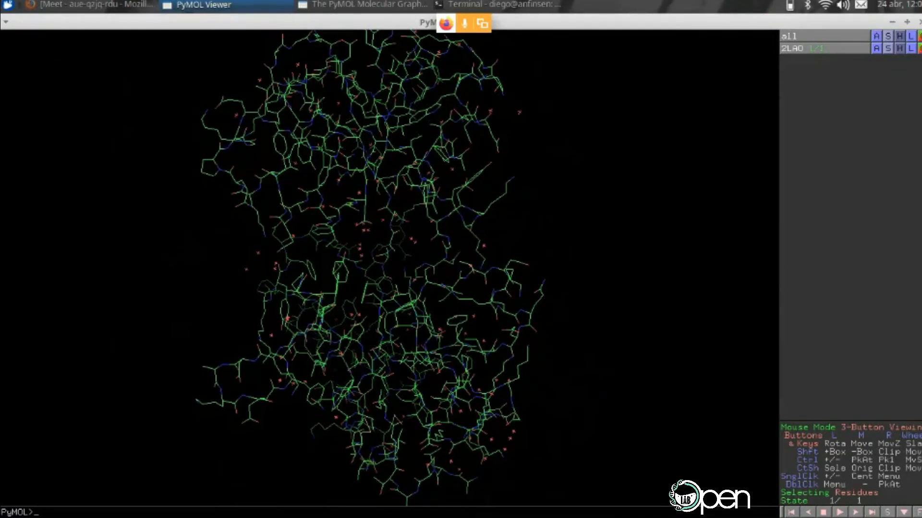
pyautogui.scroll(-3, 369, 264)
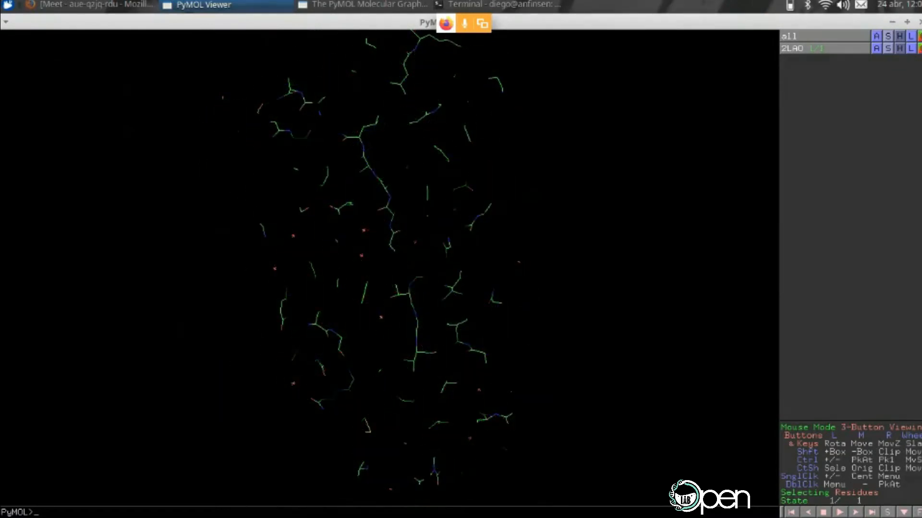
pyautogui.scroll(1, 369, 264)
pyautogui.scroll(10, 370, 264)
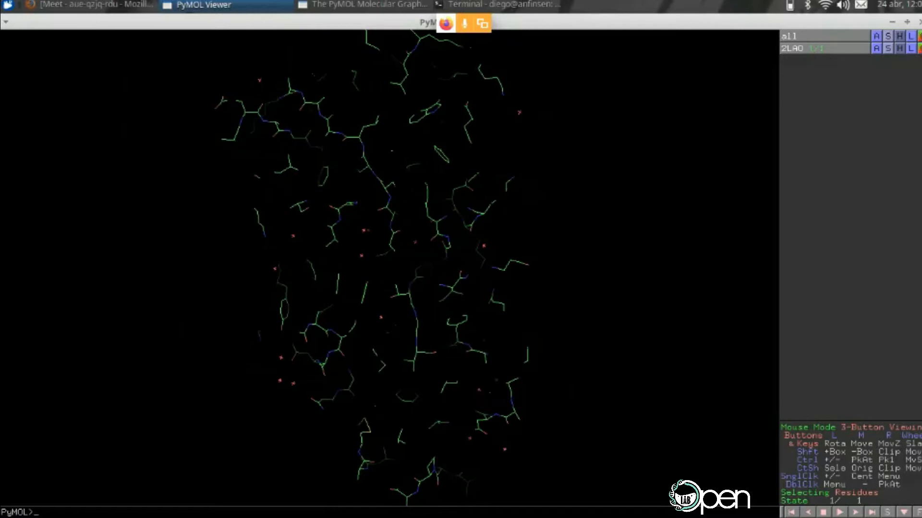
pyautogui.scroll(3, 369, 264)
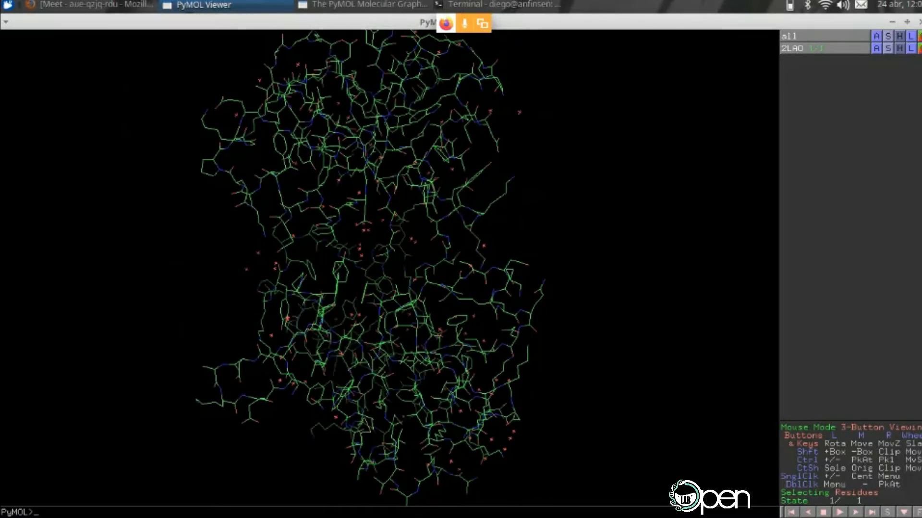
pyautogui.scroll(-2, 369, 264)
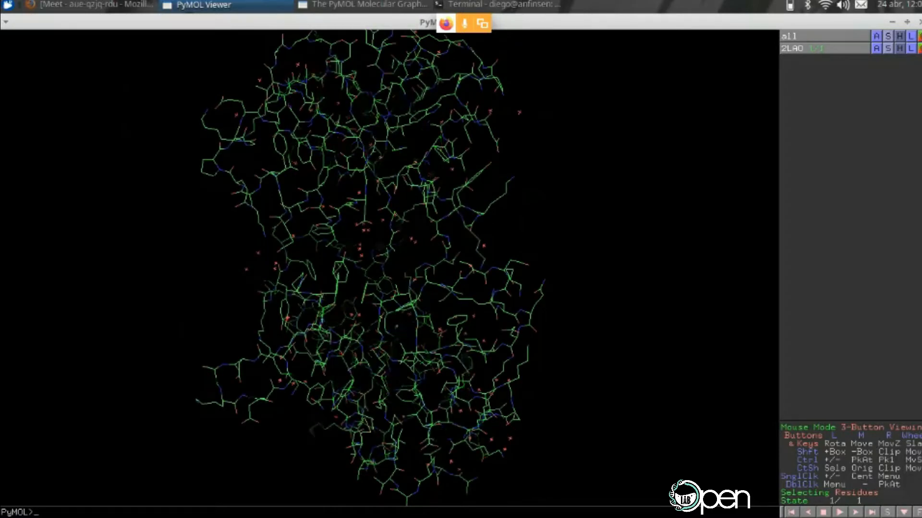
pyautogui.scroll(-8, 370, 264)
pyautogui.scroll(3, 370, 264)
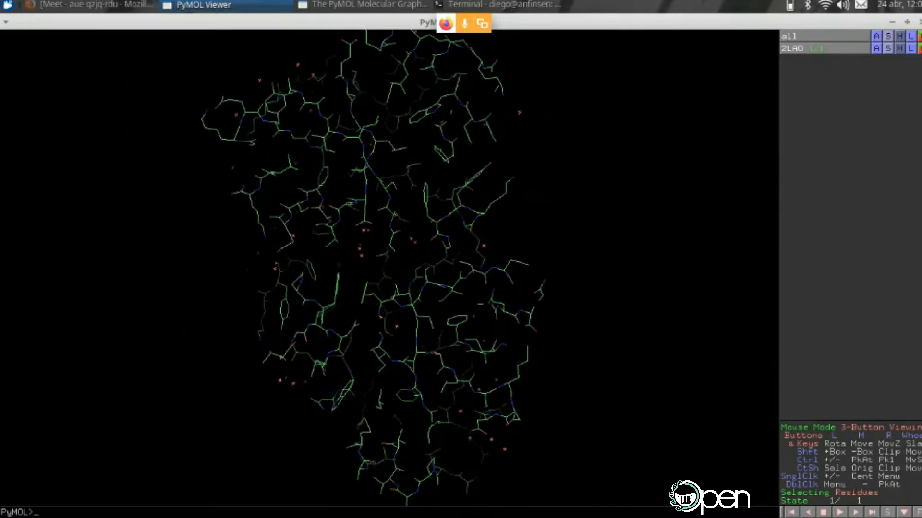
pyautogui.scroll(4, 370, 264)
pyautogui.moveTo(370, 264); pyautogui.dragTo(96, 283)
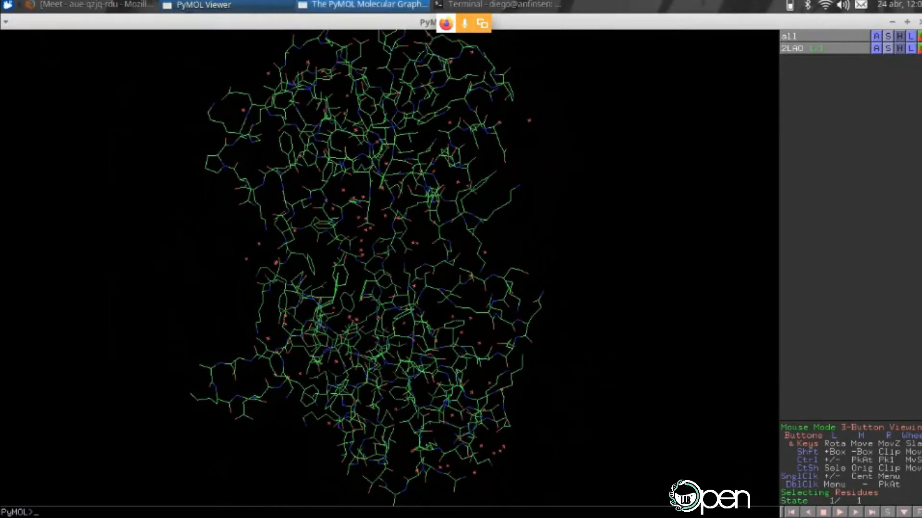
# Try entering test characters on the viewer window's own command line and erase them
pyautogui.click(363, 4)
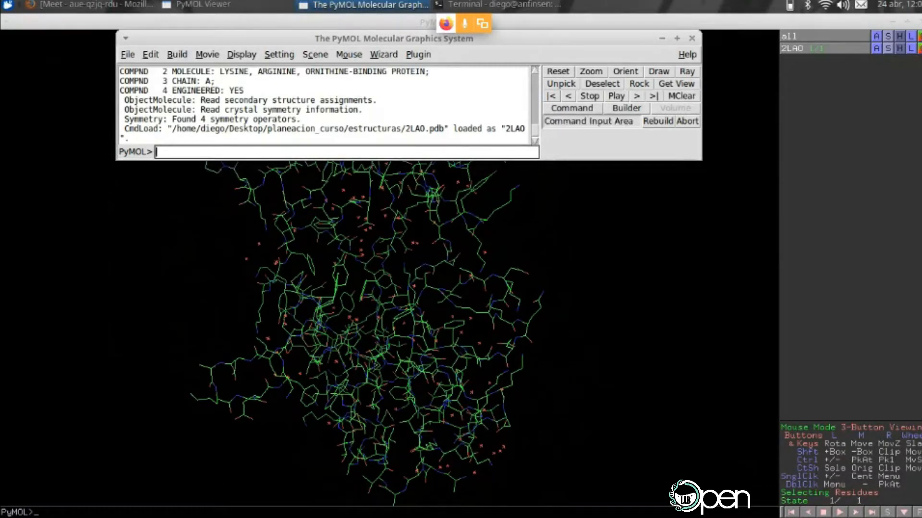
pyautogui.hotkey('alt', 'Tab')
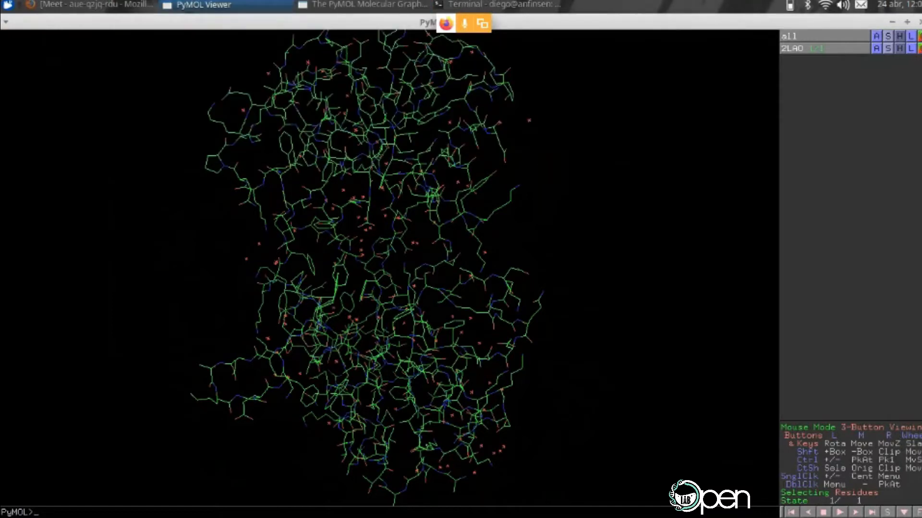
pyautogui.write('dddddddddddddd')
pyautogui.press('BackSpace')
pyautogui.press('BackSpace')
pyautogui.press('BackSpace')
pyautogui.press('BackSpace')
pyautogui.press('BackSpace')
pyautogui.press('BackSpace')
pyautogui.press('BackSpace')
pyautogui.press('BackSpace')
pyautogui.press('BackSpace')
pyautogui.press('BackSpace')
pyautogui.press('BackSpace')
pyautogui.press('BackSpace')
pyautogui.press('BackSpace')
pyautogui.press('BackSpace')
pyautogui.press('BackSpace')
# Enter a run of test characters on the separate command window's input line and clear it
pyautogui.hotkey('alt', 'Tab')
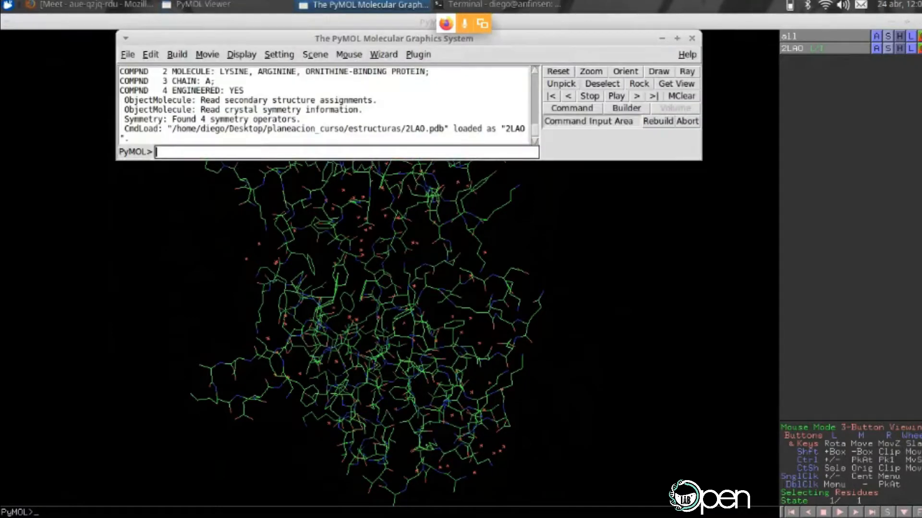
pyautogui.write('dddddddddd')
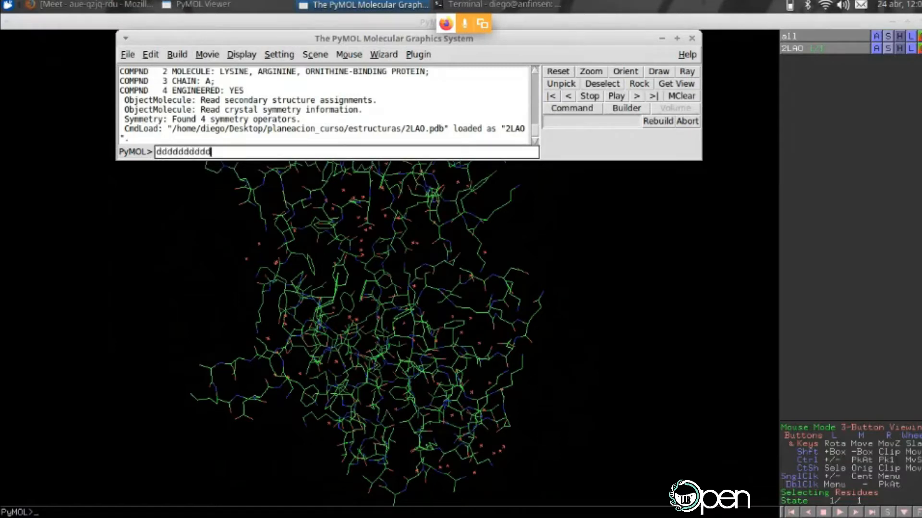
pyautogui.press('BackSpace')
pyautogui.press('BackSpace')
pyautogui.press('BackSpace')
pyautogui.press('BackSpace')
pyautogui.press('BackSpace')
pyautogui.press('BackSpace')
pyautogui.press('BackSpace')
pyautogui.press('BackSpace')
pyautogui.press('BackSpace')
pyautogui.press('BackSpace')
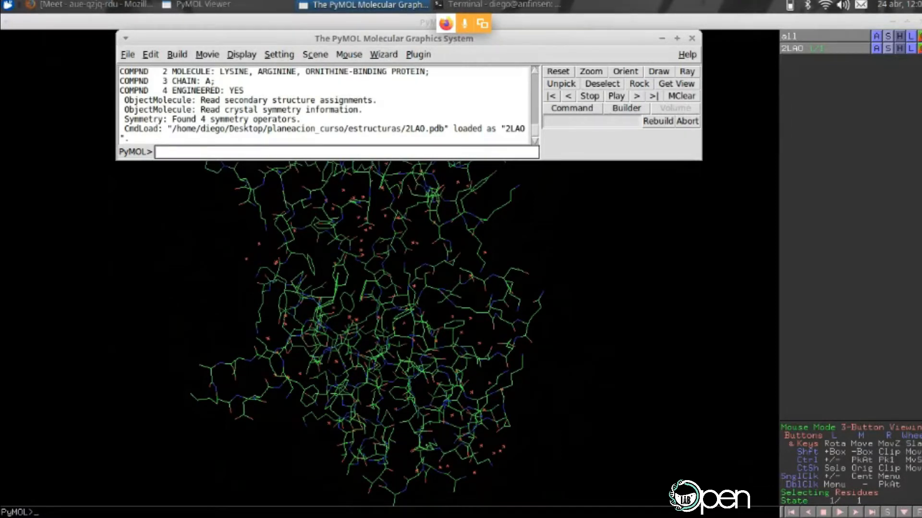
# Apply the zoom and orient actions to the 2LAO object
pyautogui.moveTo(389, 269); pyautogui.dragTo(403, 254)
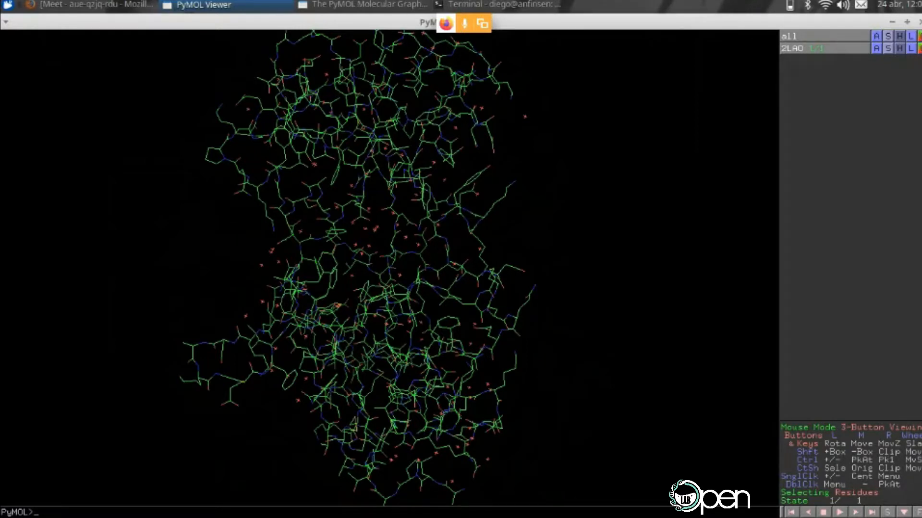
pyautogui.click(876, 48)
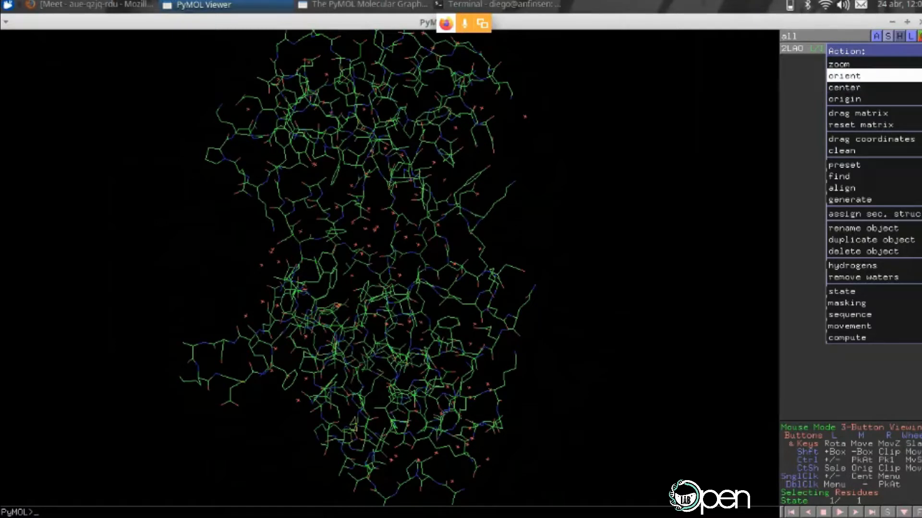
pyautogui.click(844, 64)
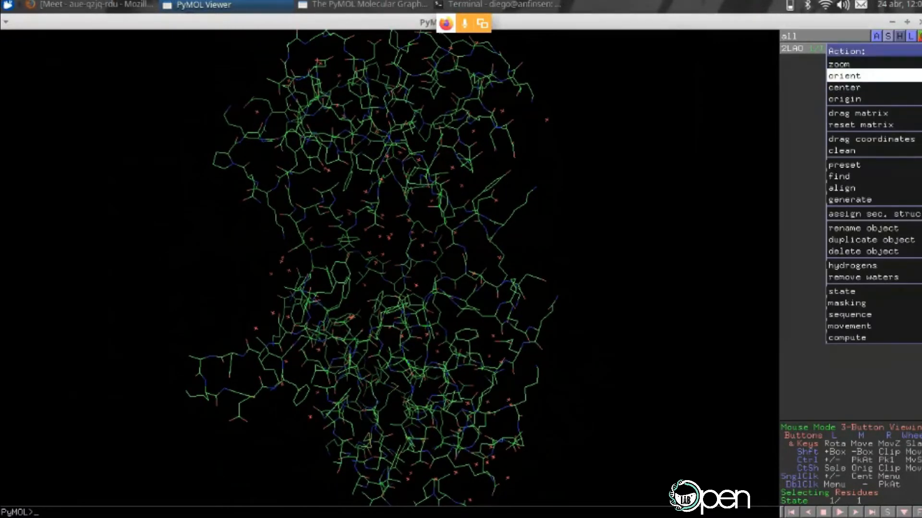
pyautogui.click(847, 76)
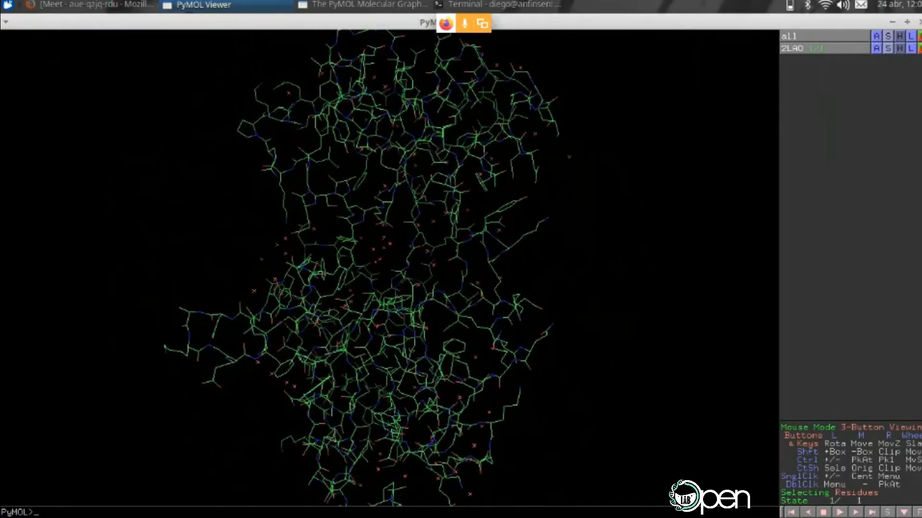
# Center the view on the 2LAO object with its center action
pyautogui.click(876, 48)
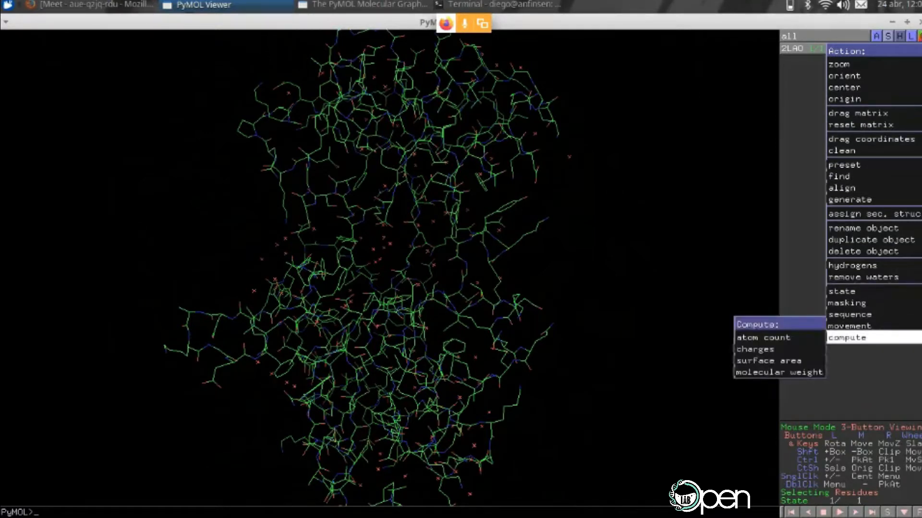
pyautogui.moveTo(852, 265)
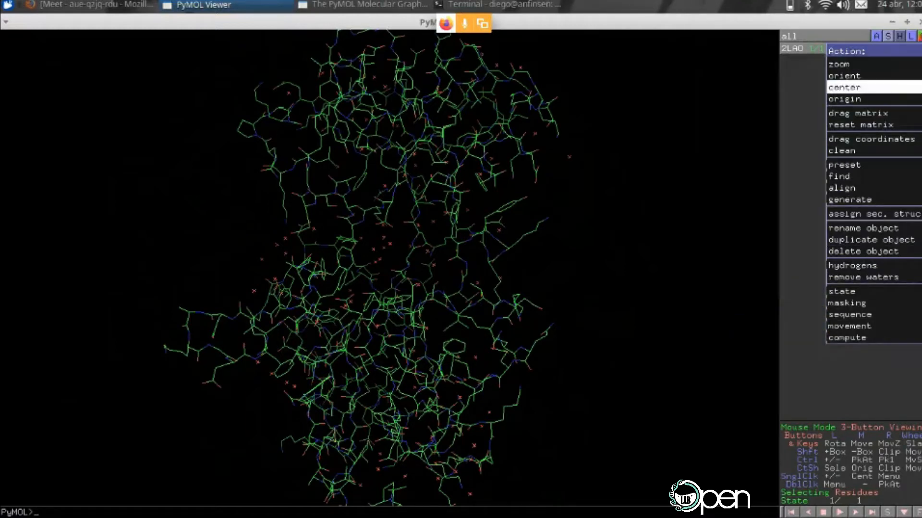
pyautogui.click(845, 87)
# Show the 2LAO object in the sticks representation
pyautogui.click(887, 48)
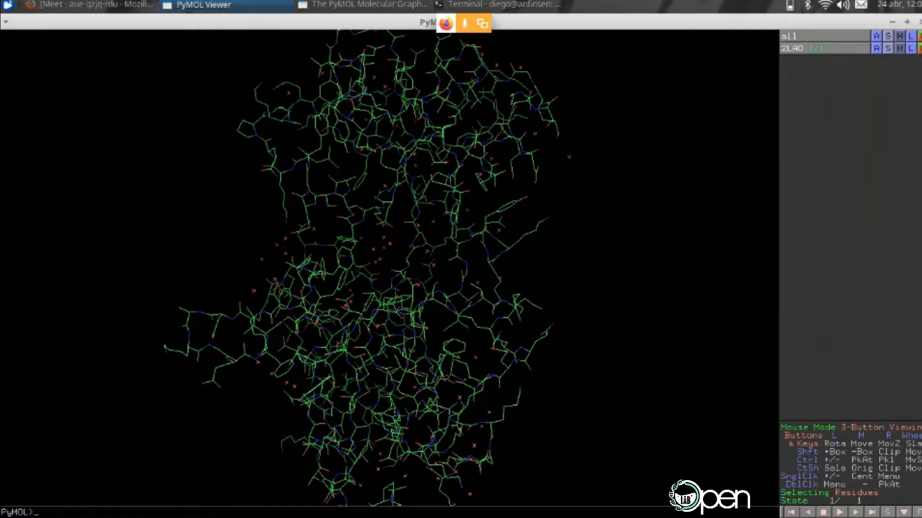
pyautogui.click(888, 48)
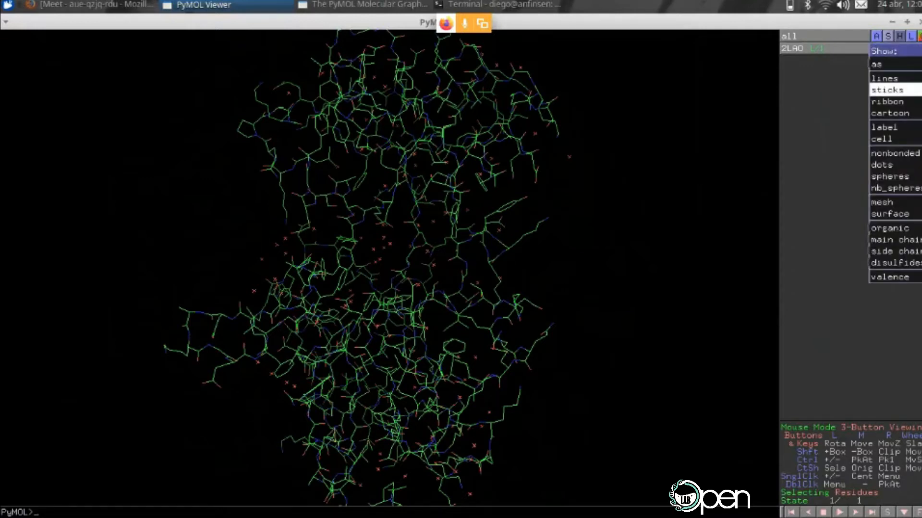
pyautogui.click(887, 89)
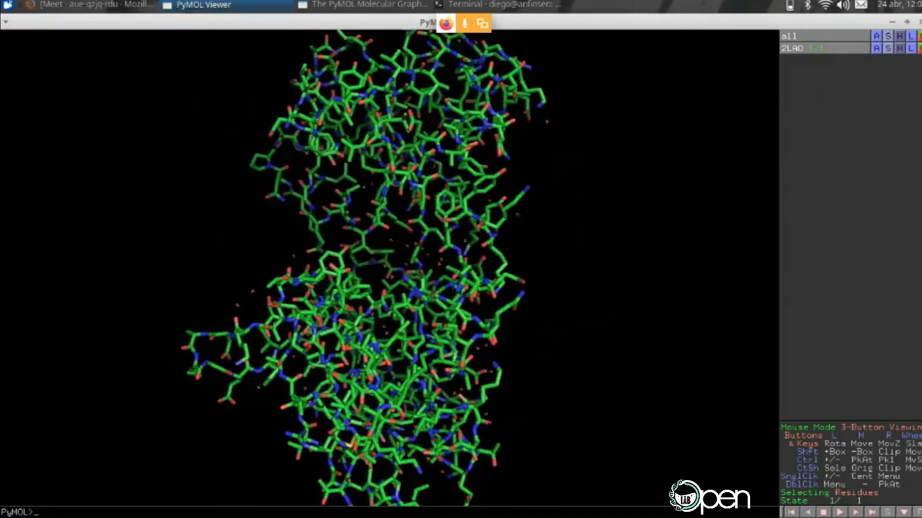
# Show the 2LAO object's cartoon representation together with its sticks and inspect it from other angles
pyautogui.moveTo(389, 268)
pyautogui.mouseDown()
pyautogui.moveTo(390, 240)
pyautogui.moveTo(390, 279)
pyautogui.moveTo(379, 269)
pyautogui.moveTo(375, 257)
pyautogui.moveTo(411, 276)
pyautogui.moveTo(403, 266)
pyautogui.moveTo(398, 281)
pyautogui.moveTo(417, 305)
pyautogui.moveTo(408, 292)
pyautogui.moveTo(420, 283)
pyautogui.moveTo(400, 274)
pyautogui.mouseUp()
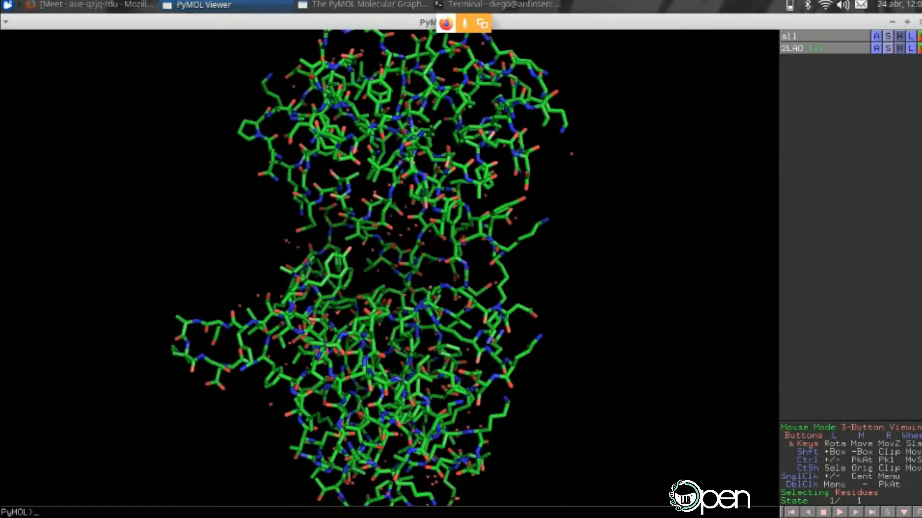
pyautogui.click(887, 48)
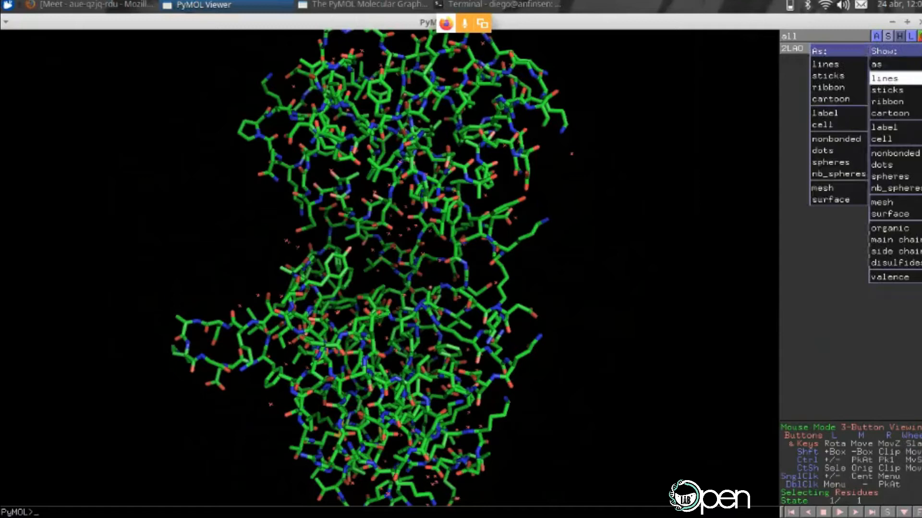
pyautogui.click(890, 113)
pyautogui.moveTo(432, 288); pyautogui.dragTo(389, 254)
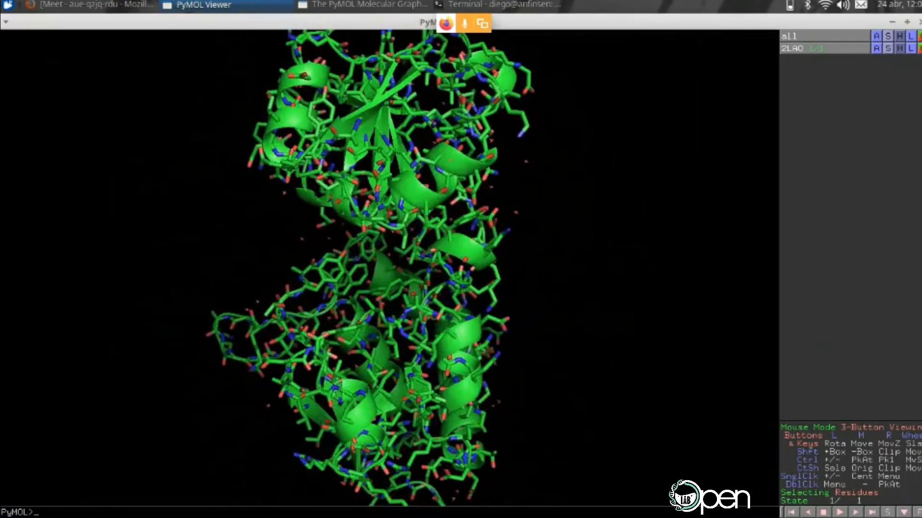
pyautogui.click(887, 48)
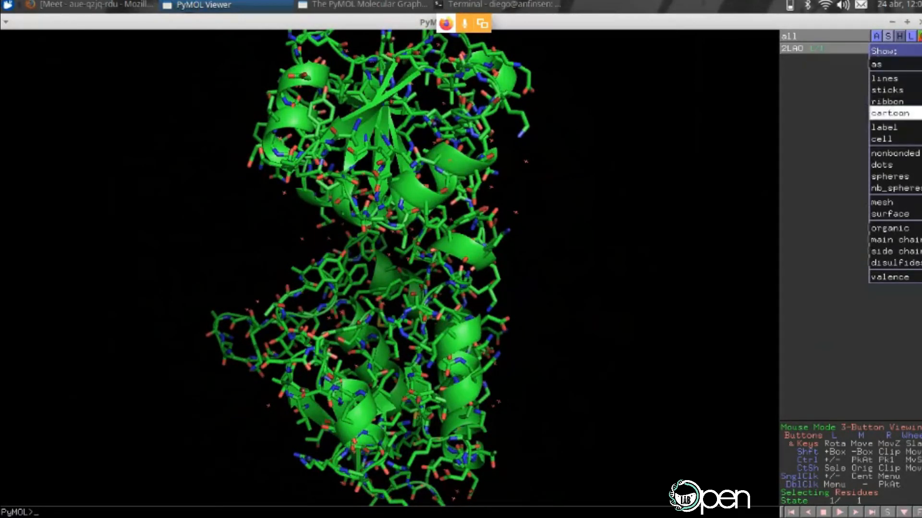
pyautogui.click(854, 113)
pyautogui.moveTo(422, 259); pyautogui.dragTo(435, 245)
# Hide every representation of the 2LAO object
pyautogui.click(899, 48)
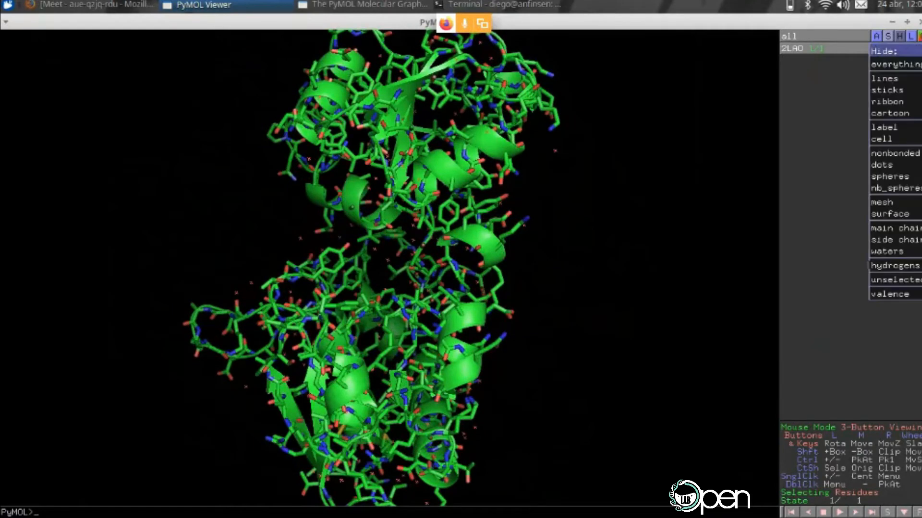
pyautogui.click(888, 127)
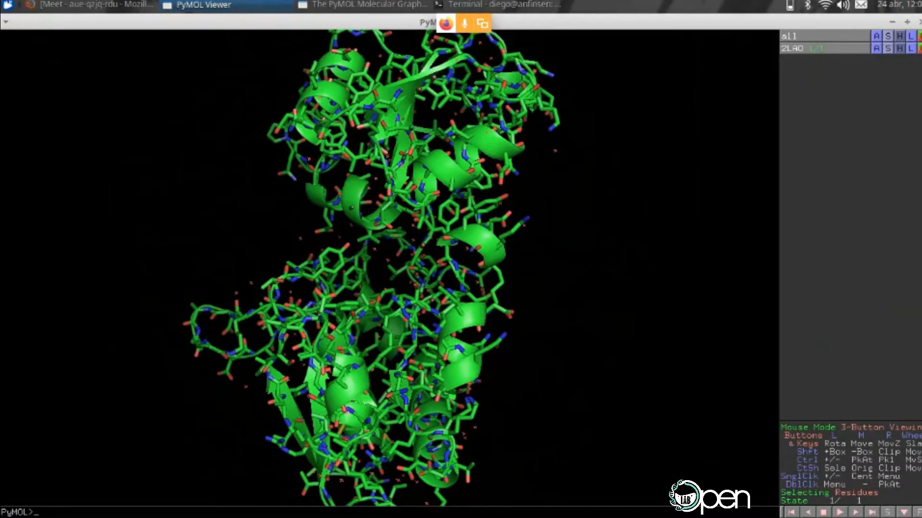
pyautogui.click(888, 48)
pyautogui.click(899, 48)
pyautogui.click(899, 48)
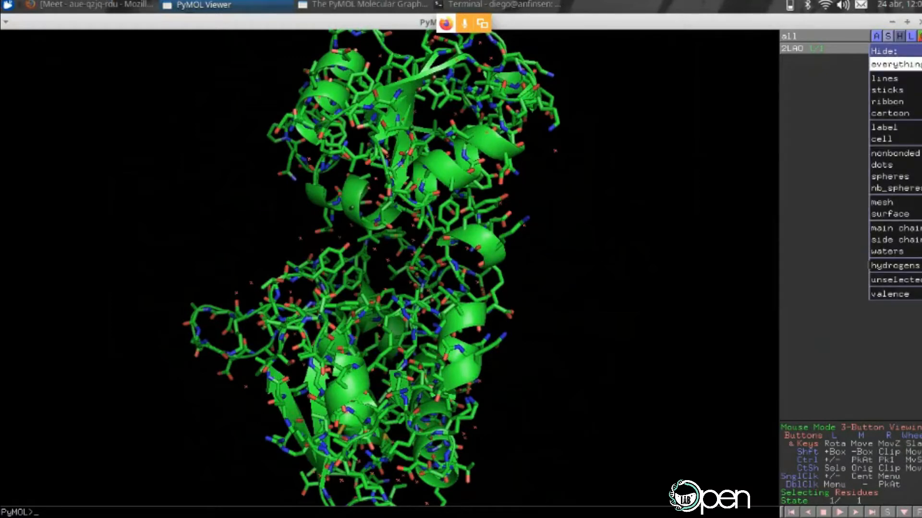
pyautogui.click(893, 64)
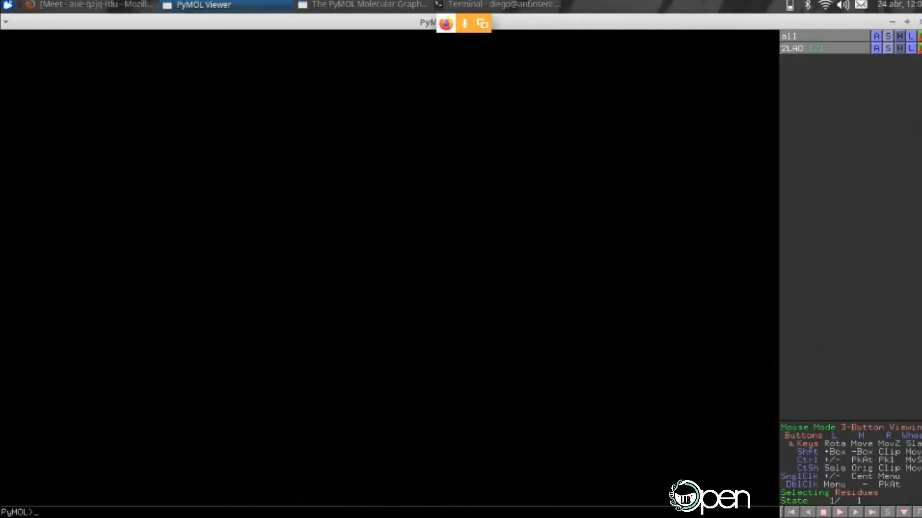
# Show the 2LAO object in the cartoon representation alone
pyautogui.click(899, 48)
pyautogui.click(899, 48)
pyautogui.click(899, 48)
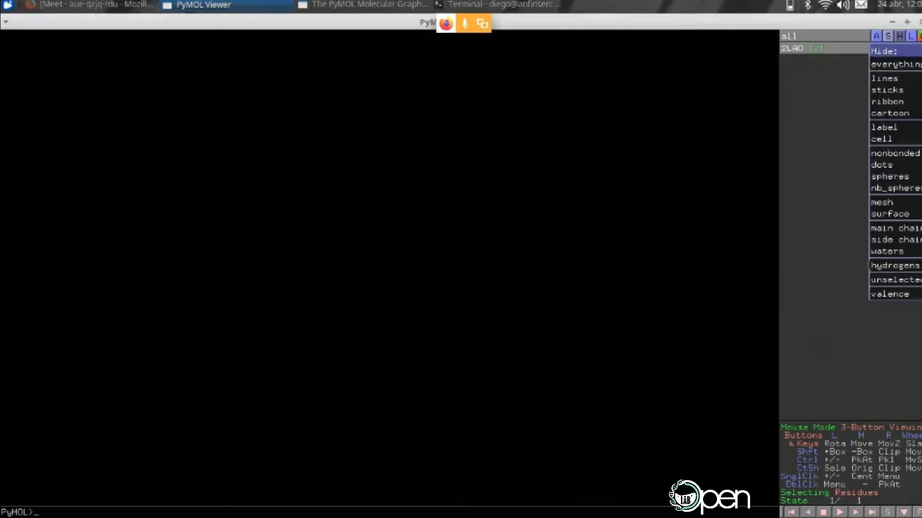
pyautogui.click(899, 48)
pyautogui.click(887, 48)
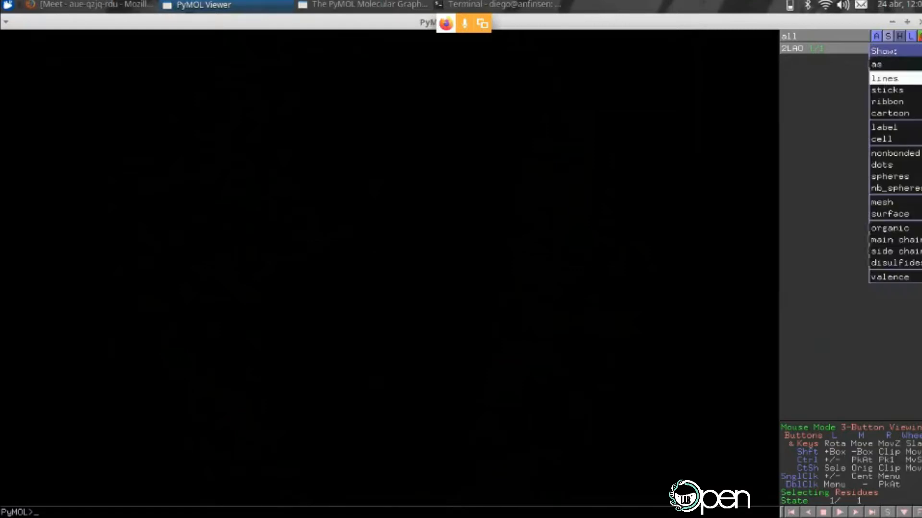
pyautogui.click(890, 113)
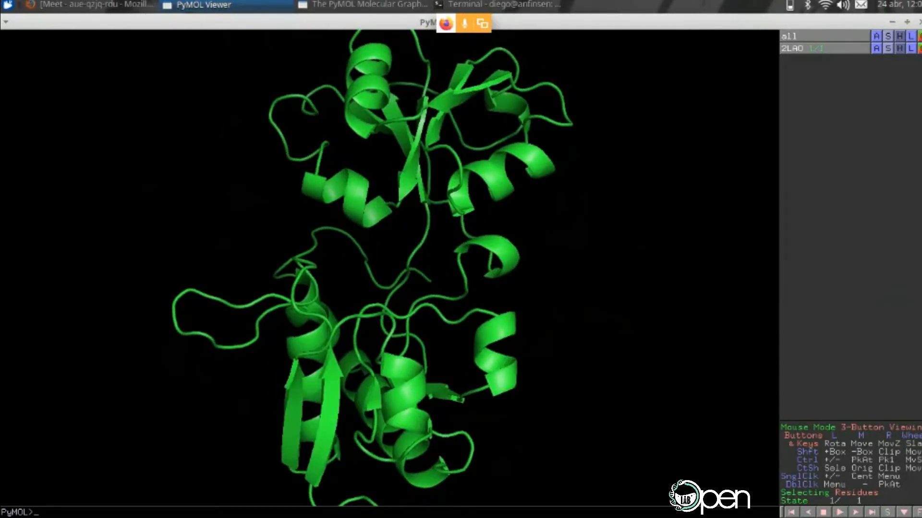
pyautogui.click(910, 48)
pyautogui.click(910, 48)
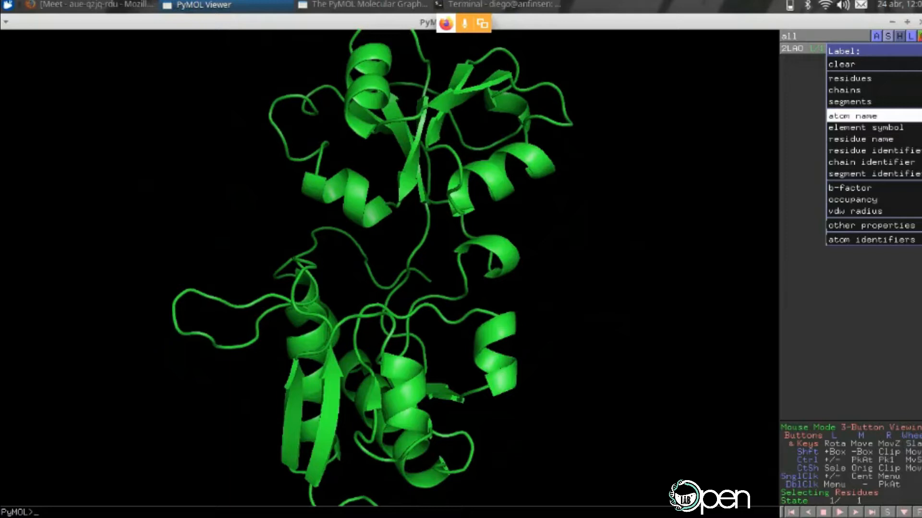
pyautogui.click(852, 115)
pyautogui.moveTo(389, 250); pyautogui.dragTo(418, 312)
# Color the 2LAO object red using the basic shade among the reds
pyautogui.click(919, 48)
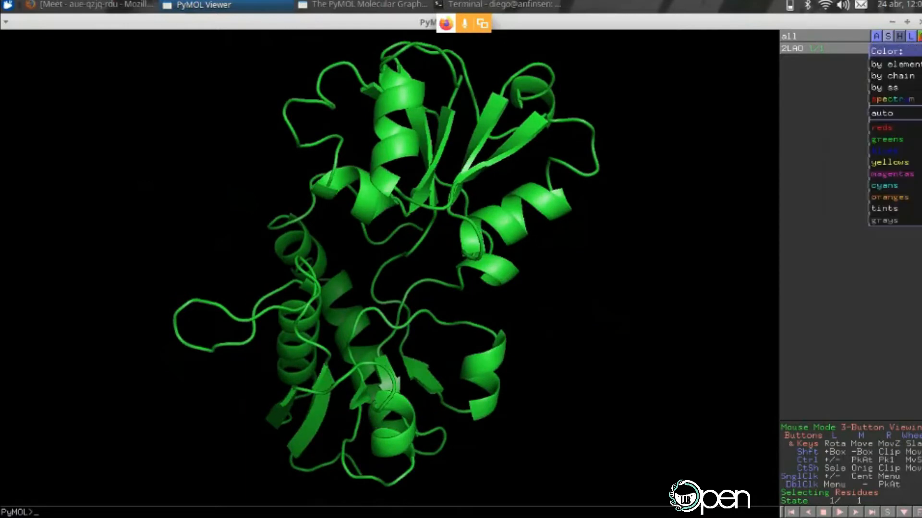
pyautogui.click(920, 48)
pyautogui.click(919, 48)
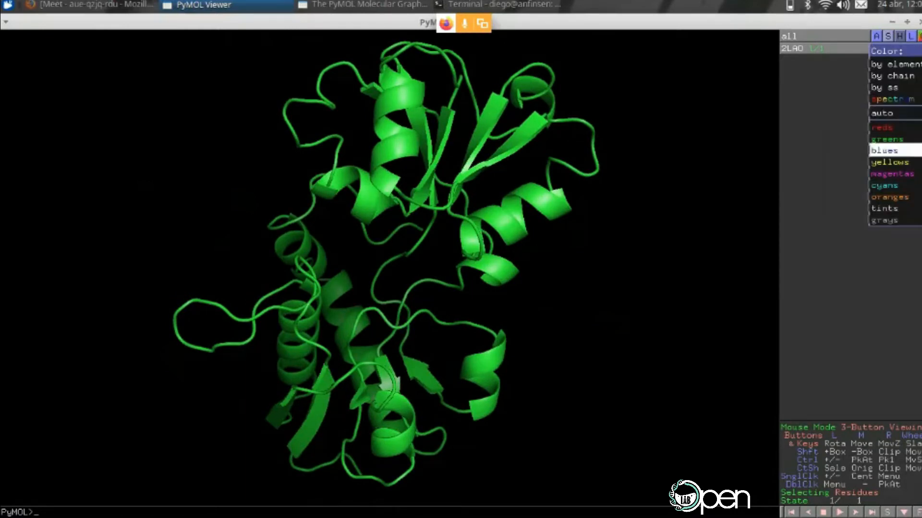
pyautogui.moveTo(883, 128)
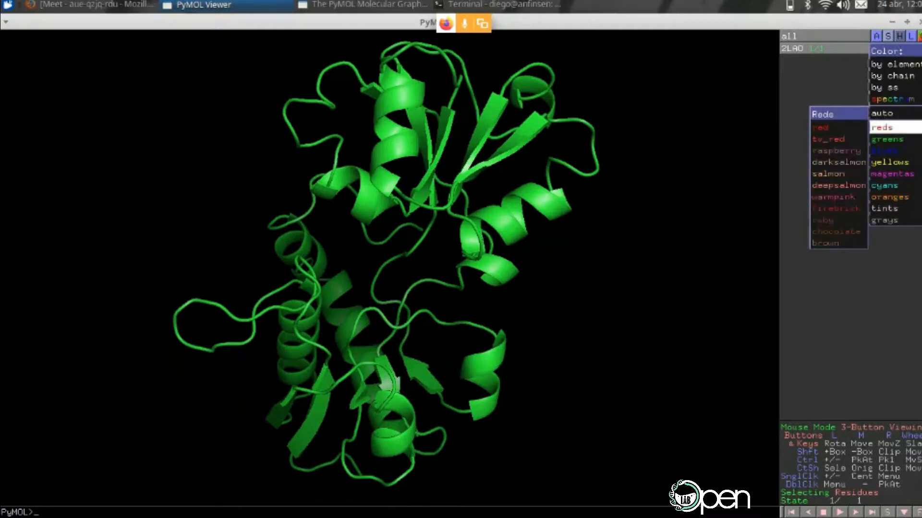
pyautogui.click(826, 127)
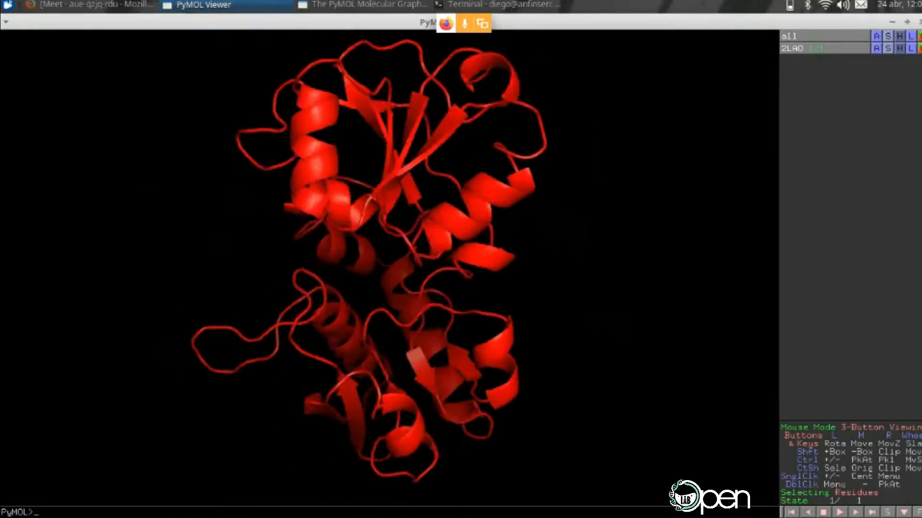
# Color all objects by chain
pyautogui.click(917, 37)
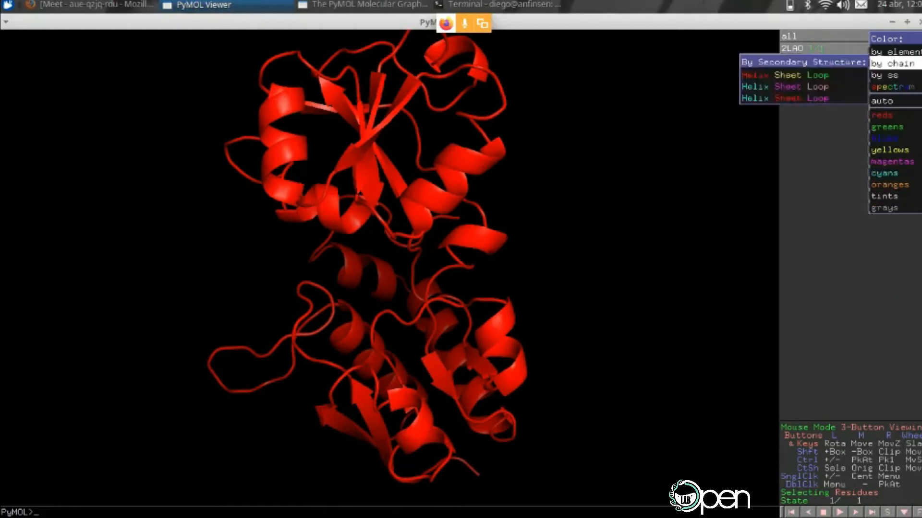
pyautogui.moveTo(892, 64)
pyautogui.click(816, 86)
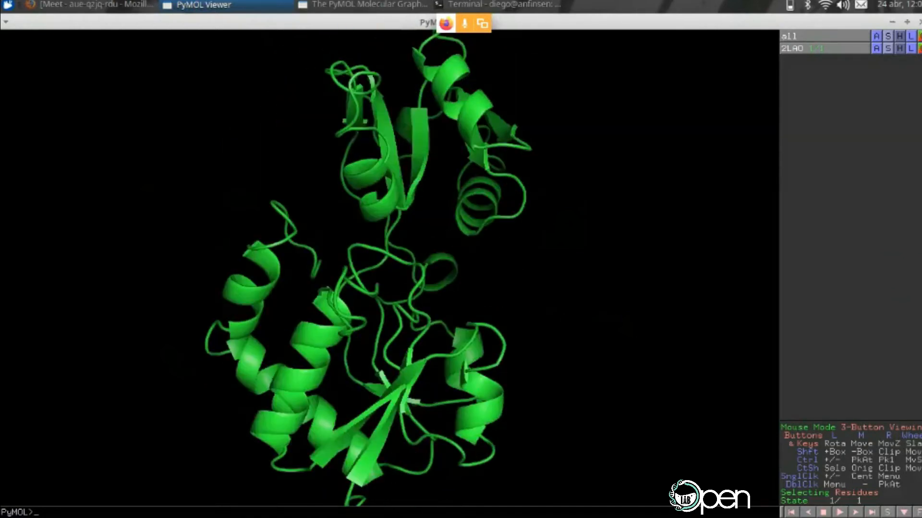
# Color all objects by secondary structure, with red helices, yellow sheets and green loops
pyautogui.click(919, 48)
pyautogui.moveTo(891, 63)
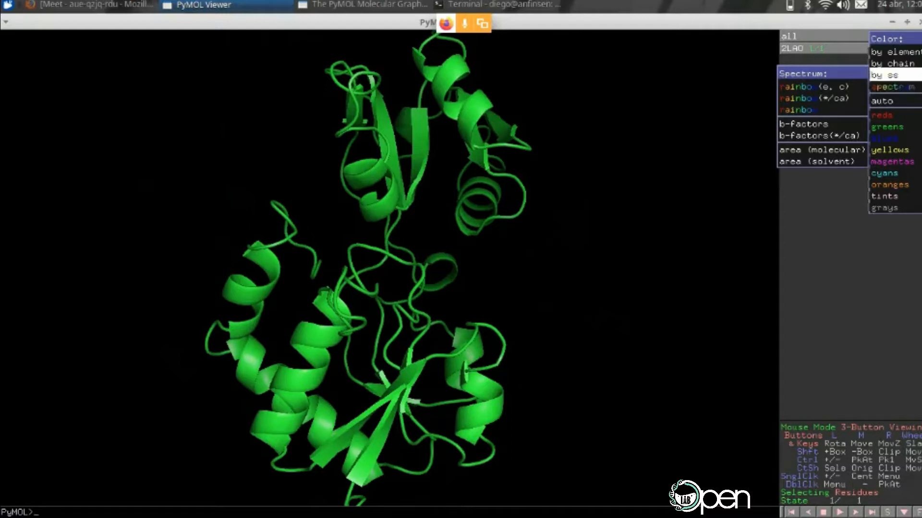
pyautogui.click(787, 75)
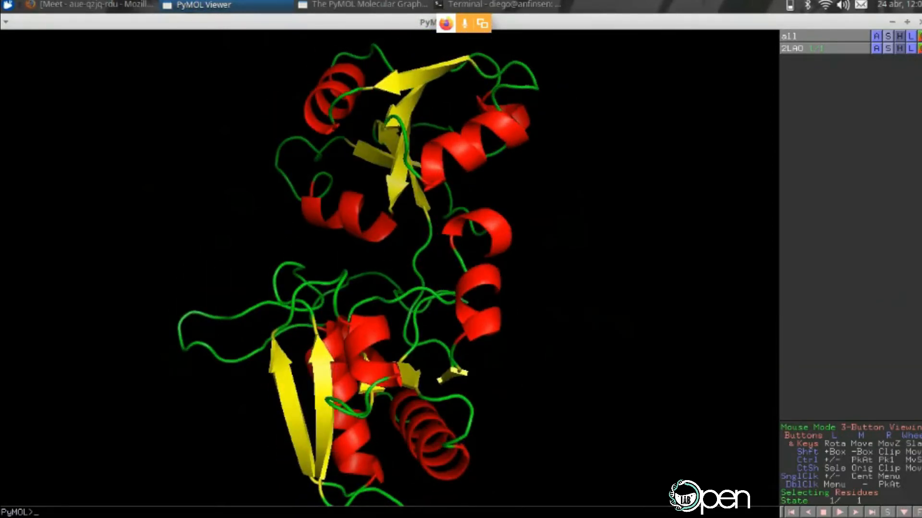
# Color the whole 2LAO object green and rotate it to view the uniformly colored cartoon
pyautogui.click(919, 48)
pyautogui.moveTo(894, 112)
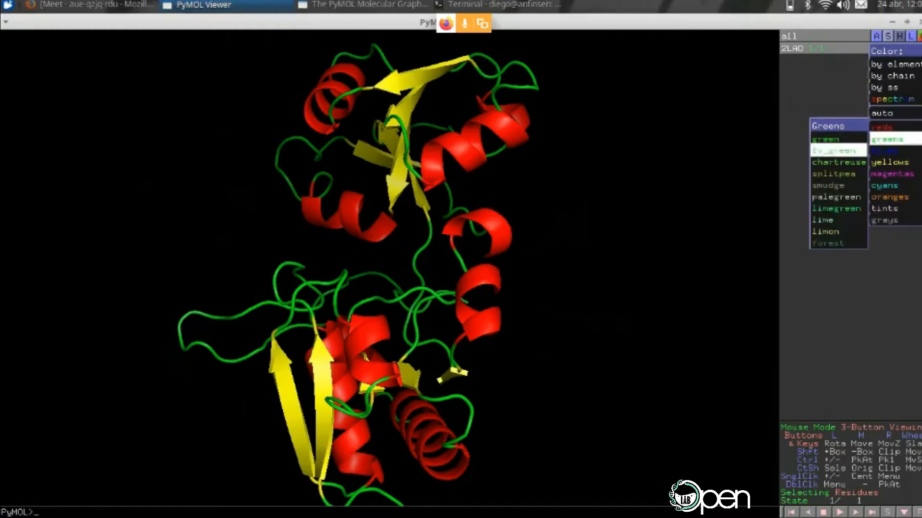
pyautogui.click(825, 140)
pyautogui.moveTo(336, 269); pyautogui.dragTo(576, 276)
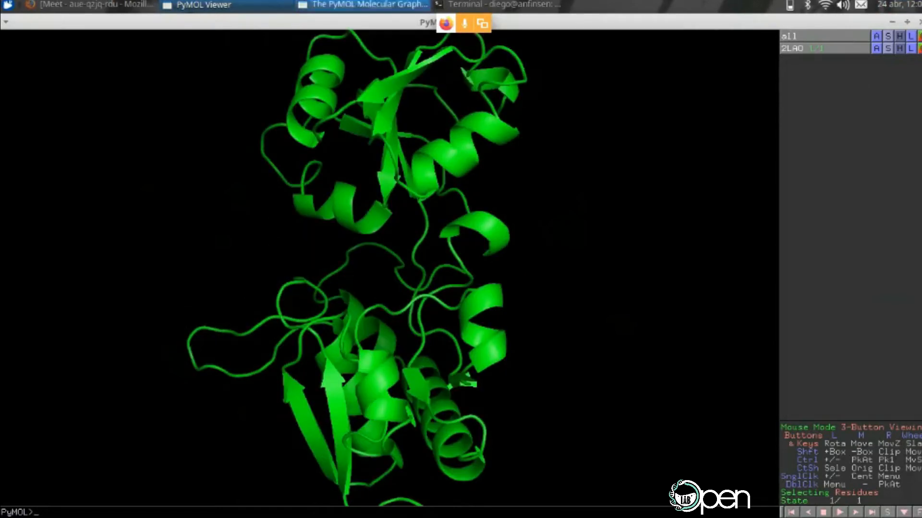
pyautogui.moveTo(432, 269); pyautogui.dragTo(372, 271)
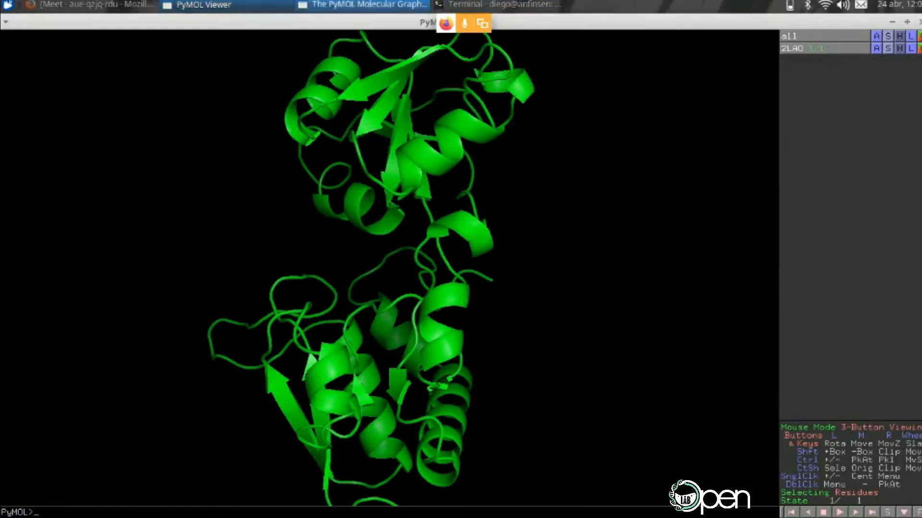
# Restore the maximized viewer to its smaller size and bring it in front of the command and terminal windows
pyautogui.click(362, 4)
pyautogui.doubleClick(403, 22)
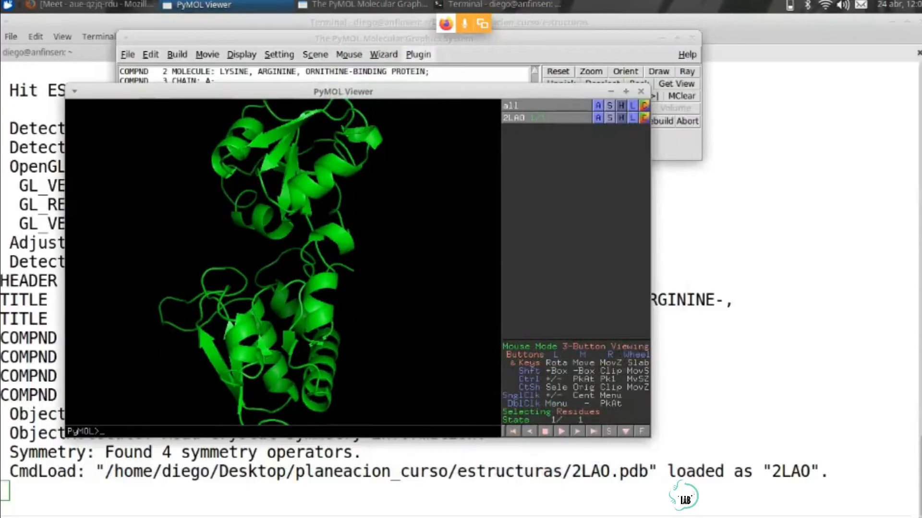
pyautogui.click(362, 5)
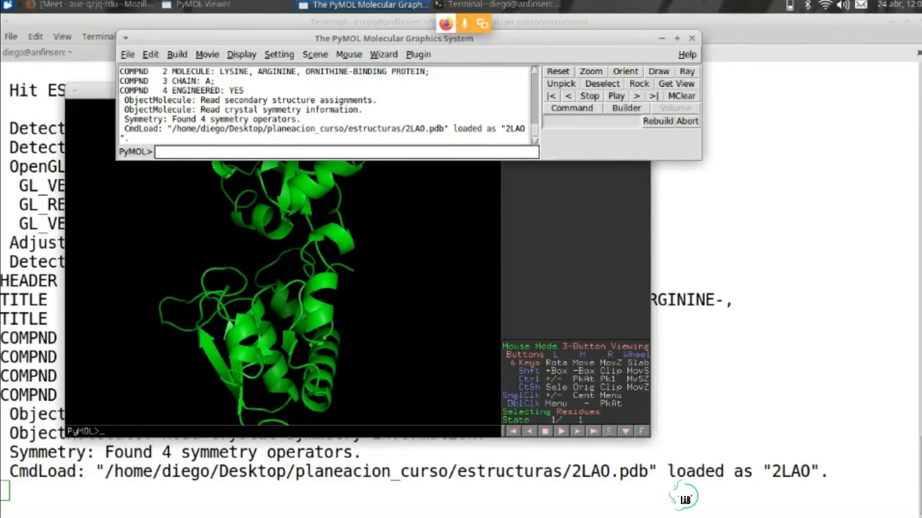
pyautogui.doubleClick(403, 21)
pyautogui.click(362, 5)
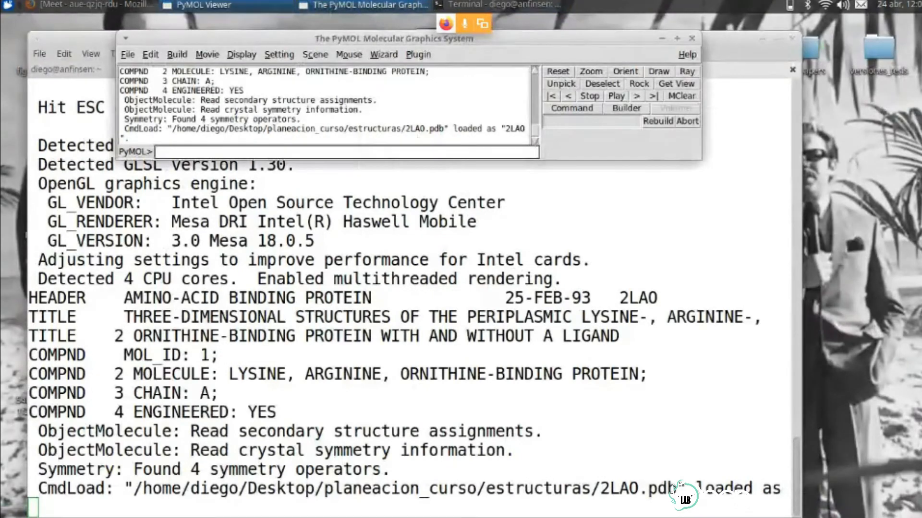
pyautogui.click(203, 4)
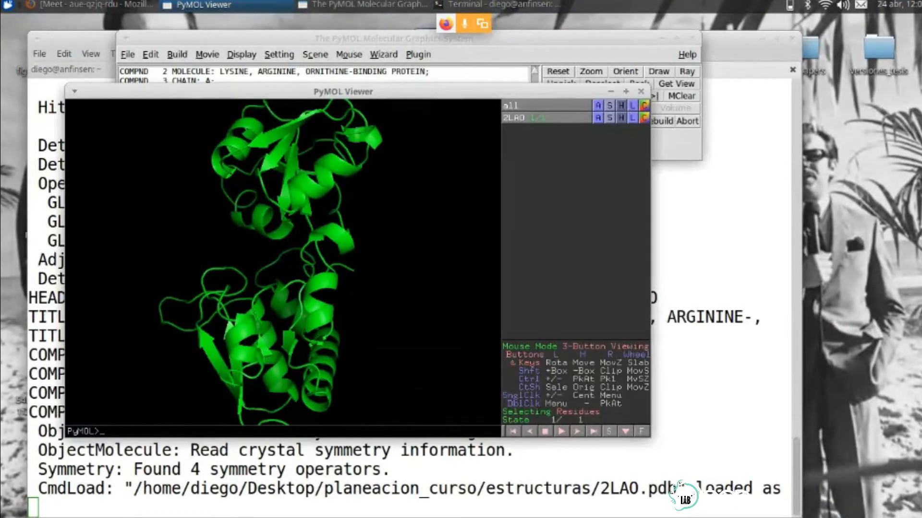
# Delete the 2LAO object and maximize the viewer window
pyautogui.click(597, 117)
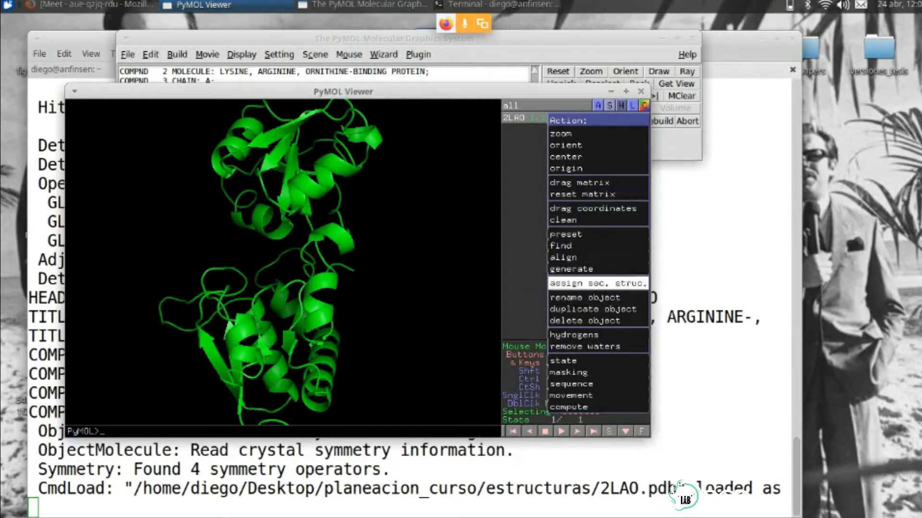
pyautogui.click(585, 321)
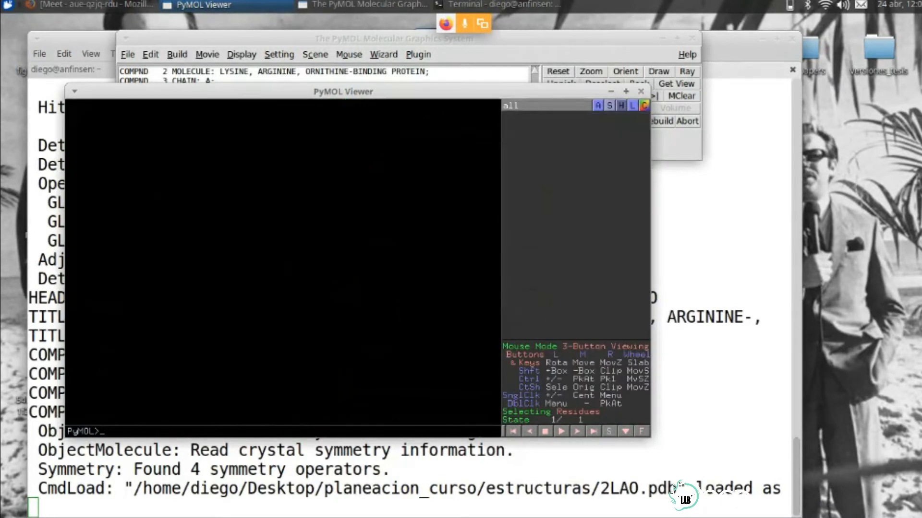
pyautogui.hotkey('alt', 'F10')
# Open the 2LAO.pdb structure file again from the separate command window
pyautogui.hotkey('alt', 'Tab')
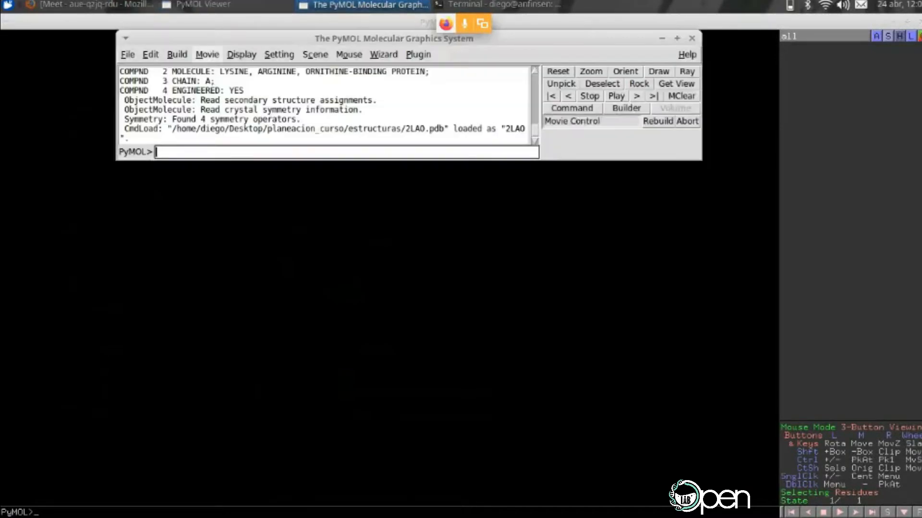
pyautogui.click(127, 54)
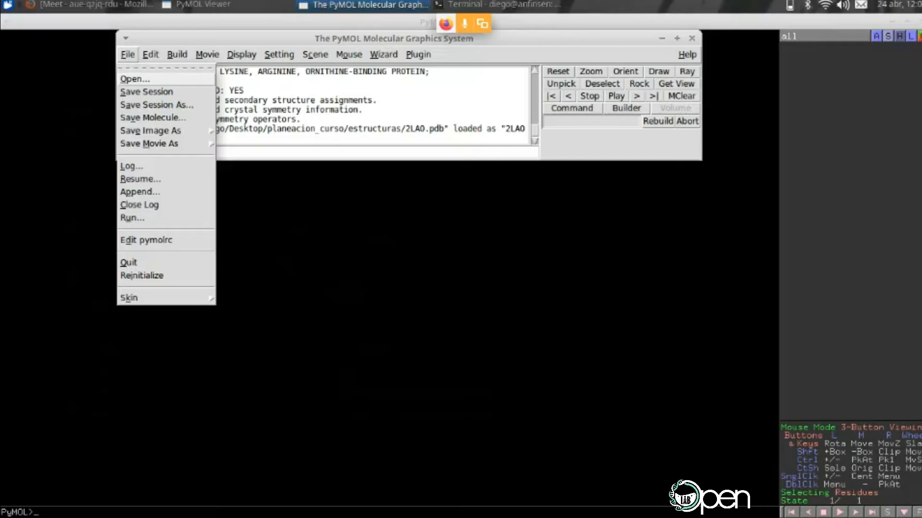
pyautogui.click(135, 78)
pyautogui.click(281, 71)
pyautogui.click(545, 174)
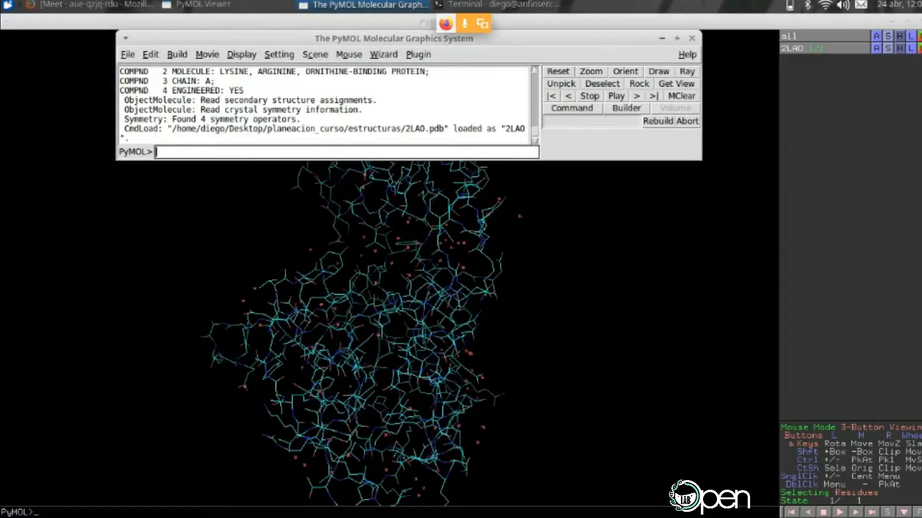
# Rotate the reloaded structure and move the command window to the viewer's upper-left corner, clear of the object list
pyautogui.moveTo(480, 38); pyautogui.dragTo(829, 162)
pyautogui.moveTo(283, 168); pyautogui.dragTo(360, 180)
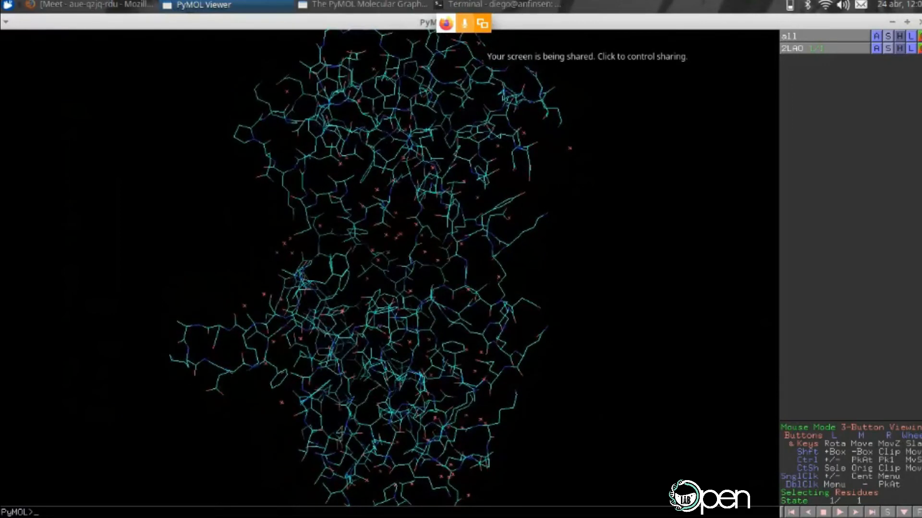
pyautogui.click(362, 4)
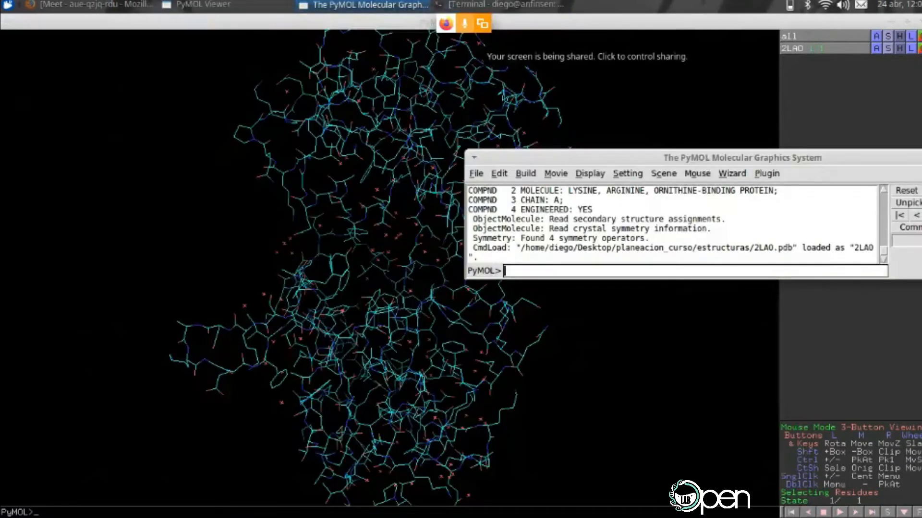
pyautogui.moveTo(528, 138); pyautogui.dragTo(244, 22)
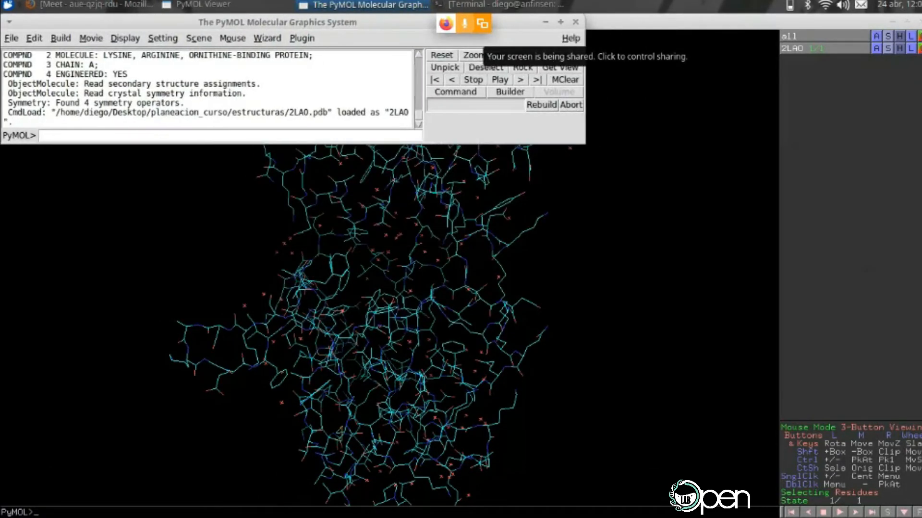
# Hide all representations of the 2LAO structure with 'hide all' and display it with 'show cartoon'
pyautogui.write('hide all')
pyautogui.press('Return')
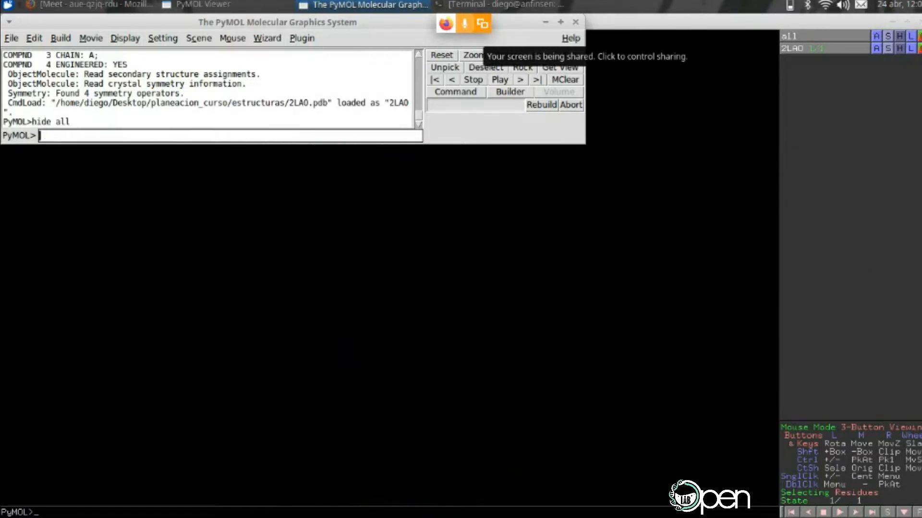
pyautogui.write('show cartoon')
pyautogui.press('Return')
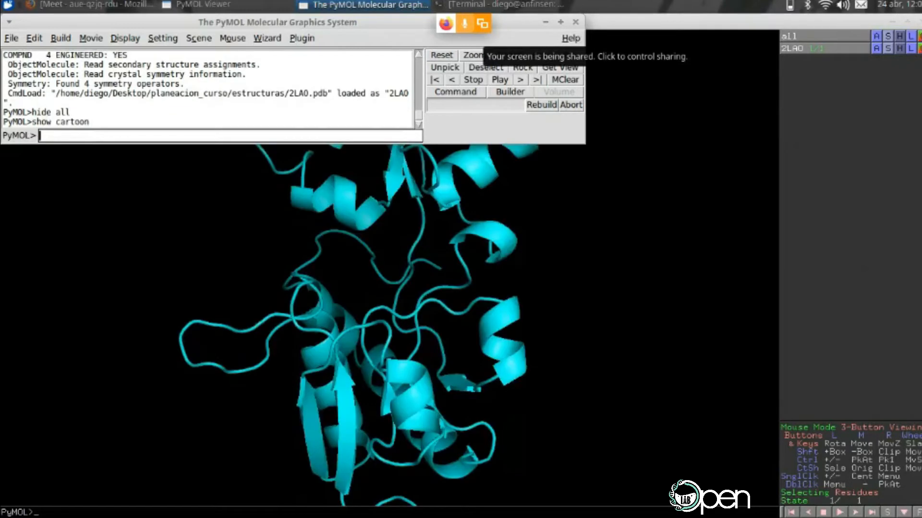
pyautogui.moveTo(408, 288); pyautogui.dragTo(426, 302)
# Check the command log in the terminal and try to color the structure with the command 'color 2LAO, green'
pyautogui.click(499, 5)
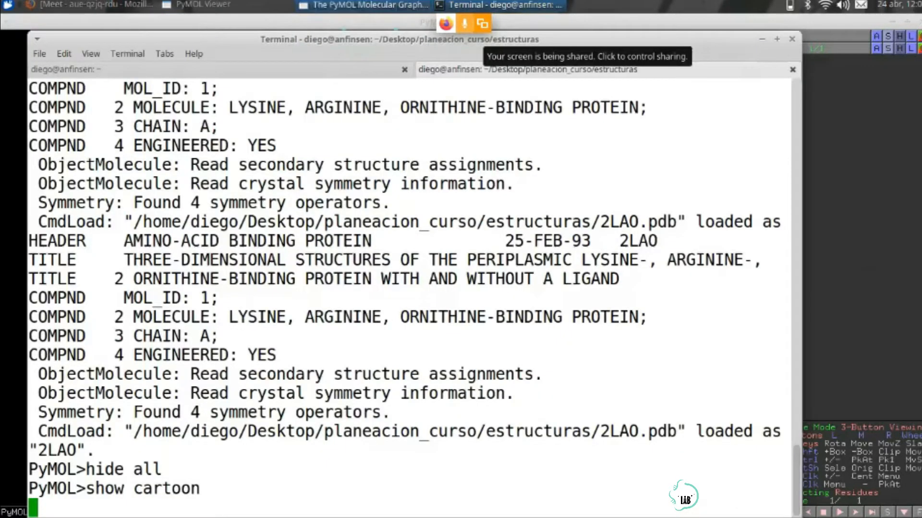
pyautogui.click(363, 5)
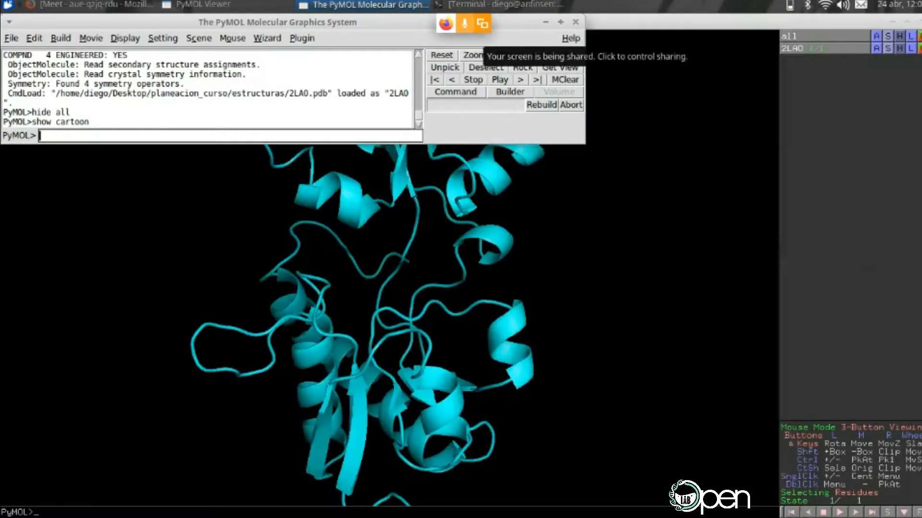
pyautogui.write('color 2LAO, green')
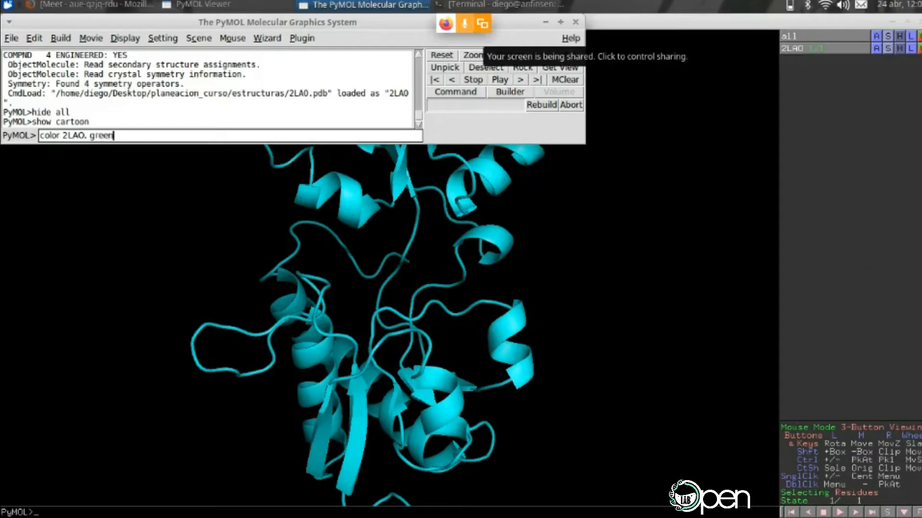
pyautogui.press('Return')
# Recall the last color command, correct it to 'color green, 2LAO' and run it
pyautogui.press('Up')
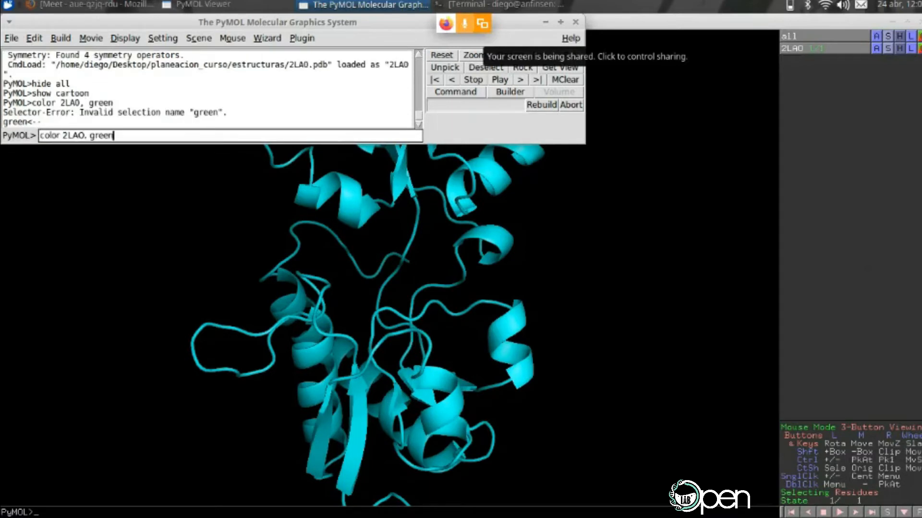
pyautogui.press('BackSpace')
pyautogui.press('BackSpace')
pyautogui.press('BackSpace')
pyautogui.press('BackSpace')
pyautogui.press('BackSpace')
pyautogui.press('BackSpace')
pyautogui.press('BackSpace')
pyautogui.press('BackSpace')
pyautogui.press('BackSpace')
pyautogui.press('BackSpace')
pyautogui.press('BackSpace')
pyautogui.write('green, 2LAO')
pyautogui.press('Return')
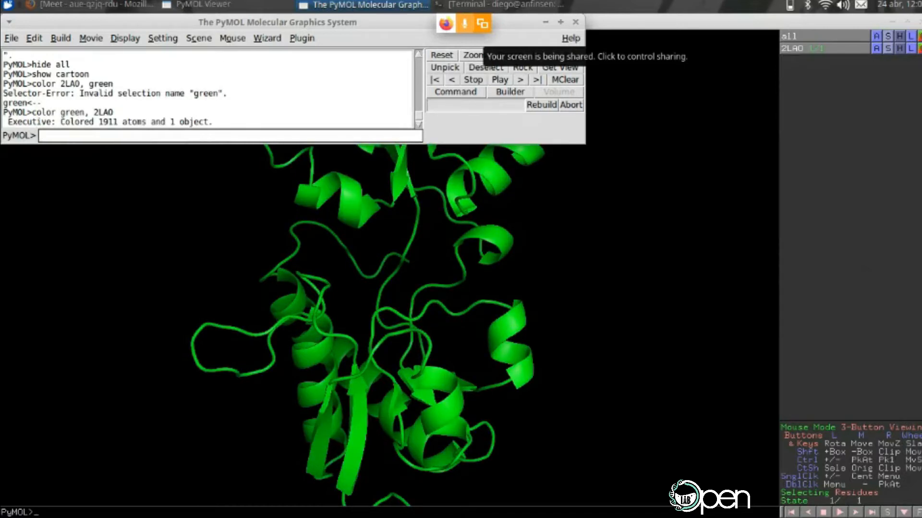
# Rotate the green cartoon to examine its two lobes and place the command window beside the structure, clear of it
pyautogui.moveTo(278, 22); pyautogui.dragTo(366, 411)
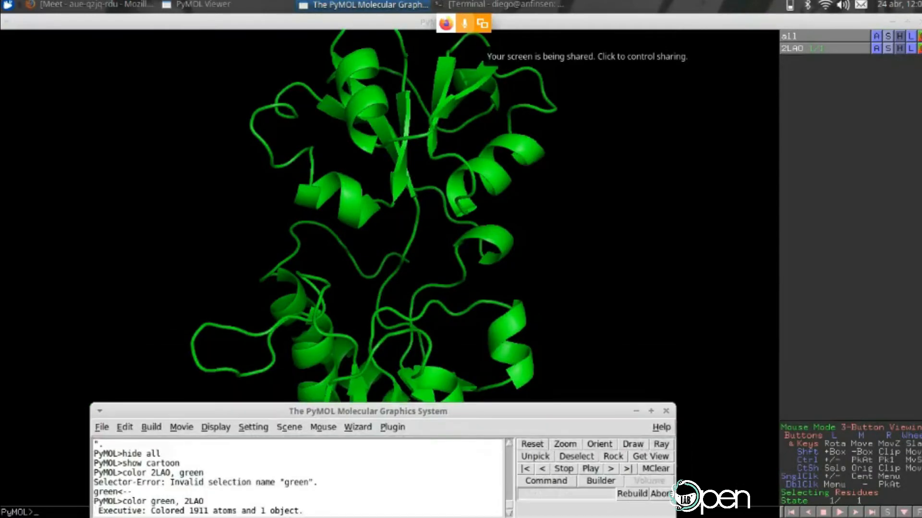
pyautogui.moveTo(384, 240); pyautogui.dragTo(394, 259)
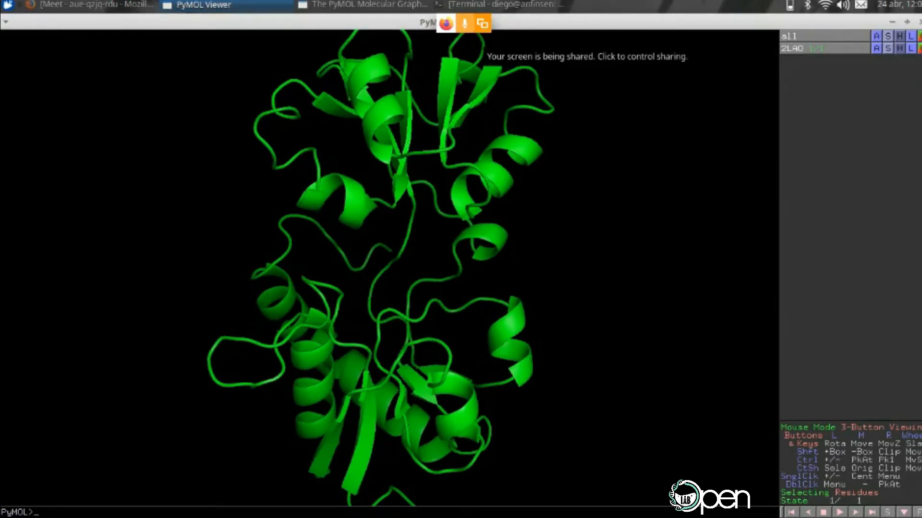
pyautogui.moveTo(423, 139)
pyautogui.mouseDown()
pyautogui.moveTo(414, 135)
pyautogui.moveTo(473, 129)
pyautogui.moveTo(418, 136)
pyautogui.mouseUp()
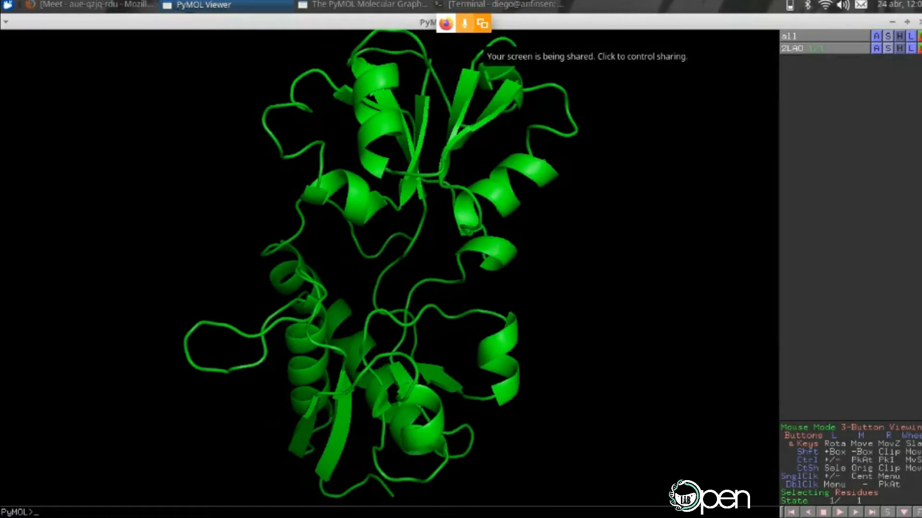
pyautogui.moveTo(454, 133)
pyautogui.mouseDown()
pyautogui.moveTo(394, 122)
pyautogui.moveTo(458, 128)
pyautogui.moveTo(469, 143)
pyautogui.moveTo(386, 147)
pyautogui.moveTo(415, 170)
pyautogui.moveTo(419, 149)
pyautogui.moveTo(461, 144)
pyautogui.moveTo(427, 168)
pyautogui.moveTo(466, 139)
pyautogui.moveTo(452, 141)
pyautogui.mouseUp()
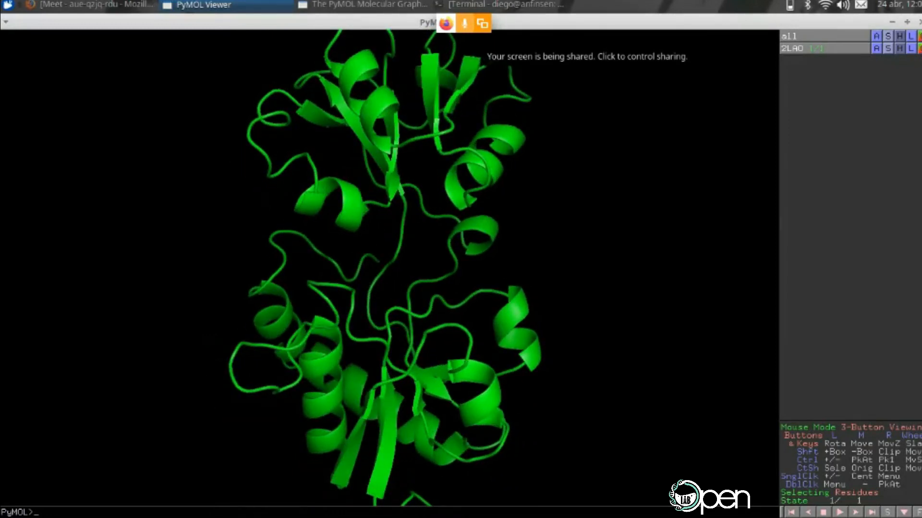
pyautogui.moveTo(451, 141)
pyautogui.mouseDown()
pyautogui.moveTo(480, 152)
pyautogui.moveTo(367, 159)
pyautogui.moveTo(442, 154)
pyautogui.mouseUp()
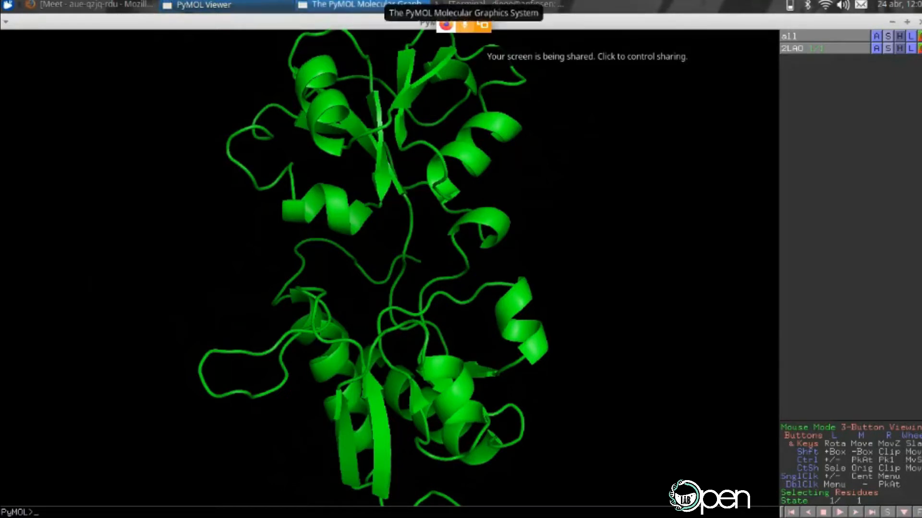
pyautogui.click(384, 5)
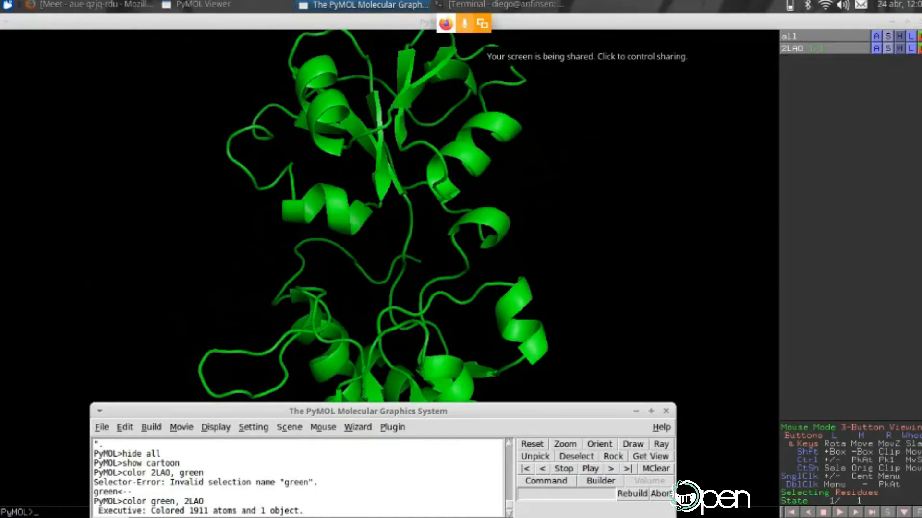
pyautogui.moveTo(367, 411); pyautogui.dragTo(833, 114)
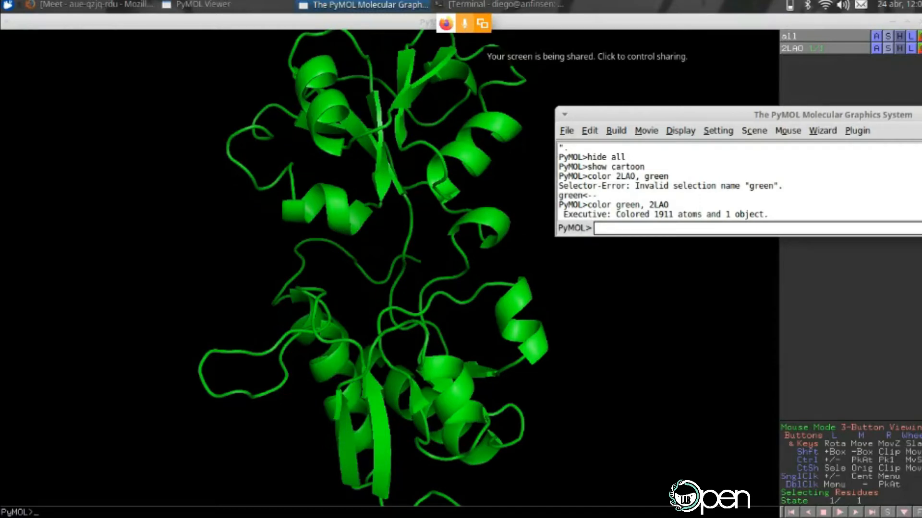
# Switch to the terminal, create the file seleccion.dat with vim in a new tab, and maximize the terminal window
pyautogui.click(500, 5)
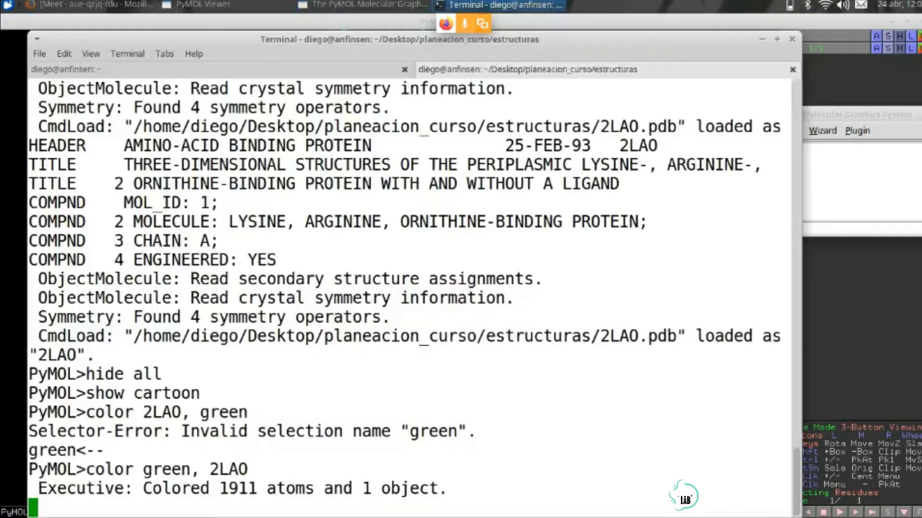
pyautogui.hotkey('ctrl', 'shift', 't')
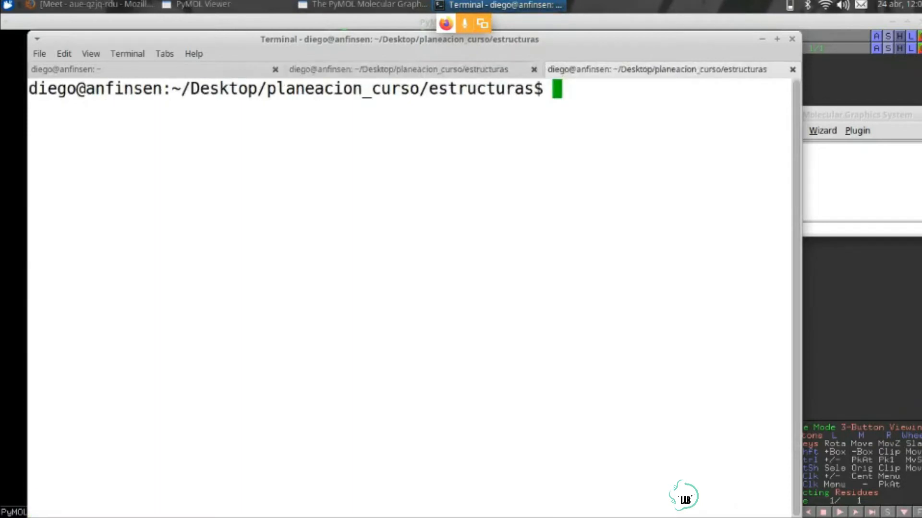
pyautogui.write('vim seleccion.')
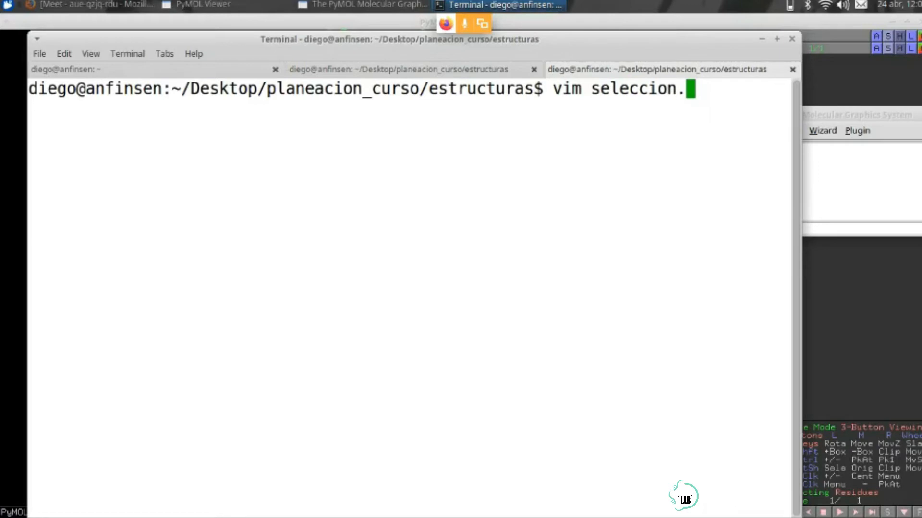
pyautogui.write('dat')
pyautogui.press('Return')
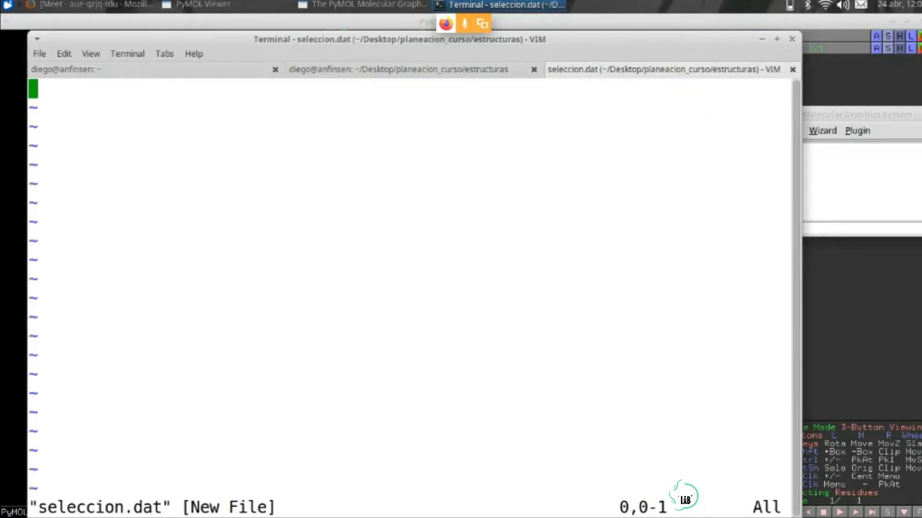
pyautogui.hotkey('alt', 'F10')
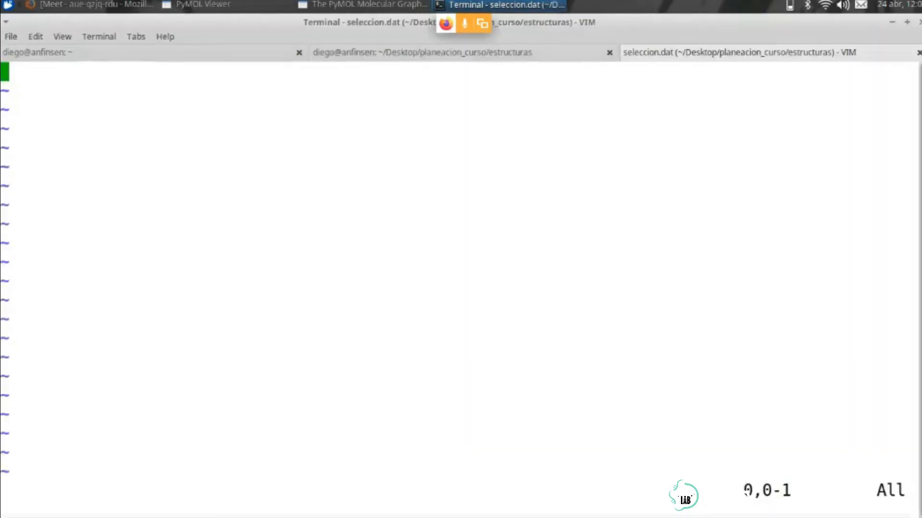
# Write the line 'sele lobulo_superior, chain A and resi 93-185' in seleccion.dat
pyautogui.press('i')
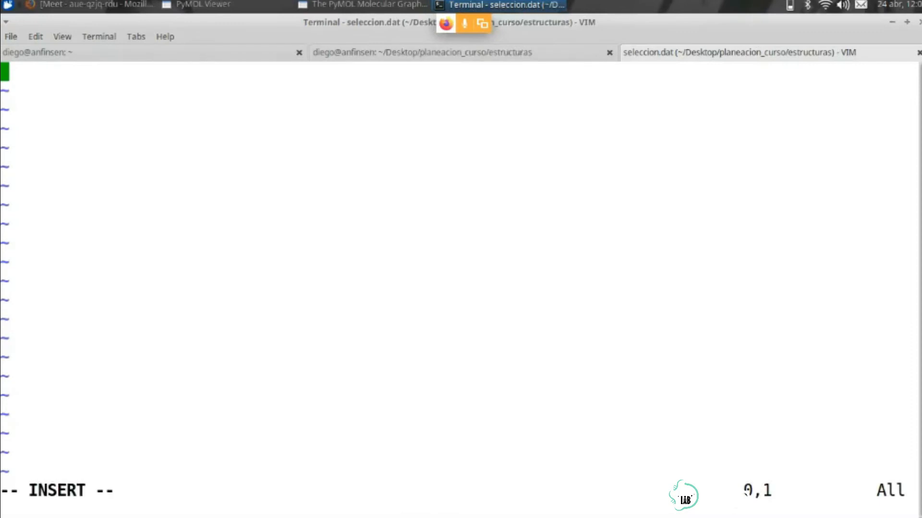
pyautogui.write('sele')
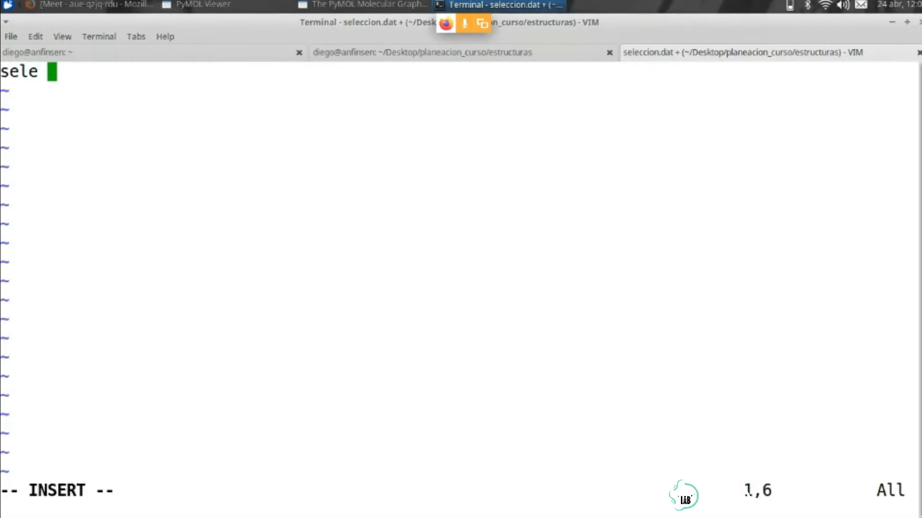
pyautogui.write(' lobulo_s')
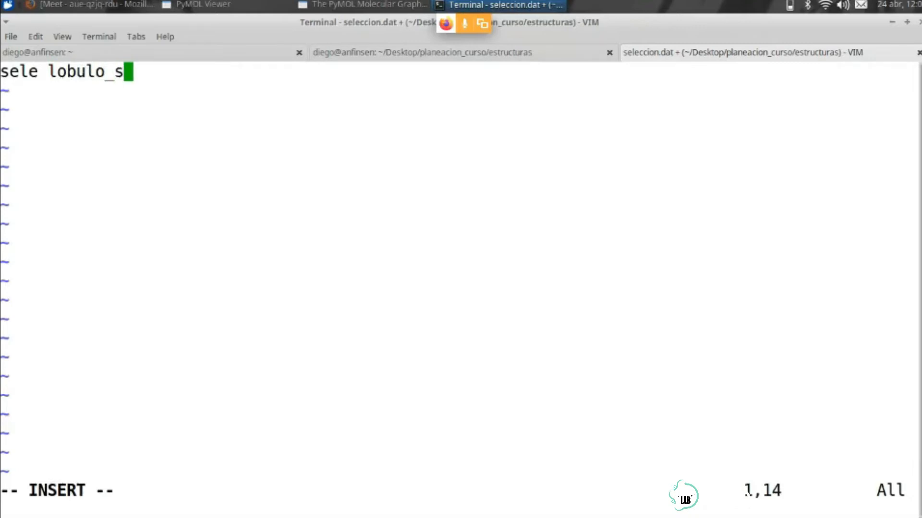
pyautogui.write('uperior')
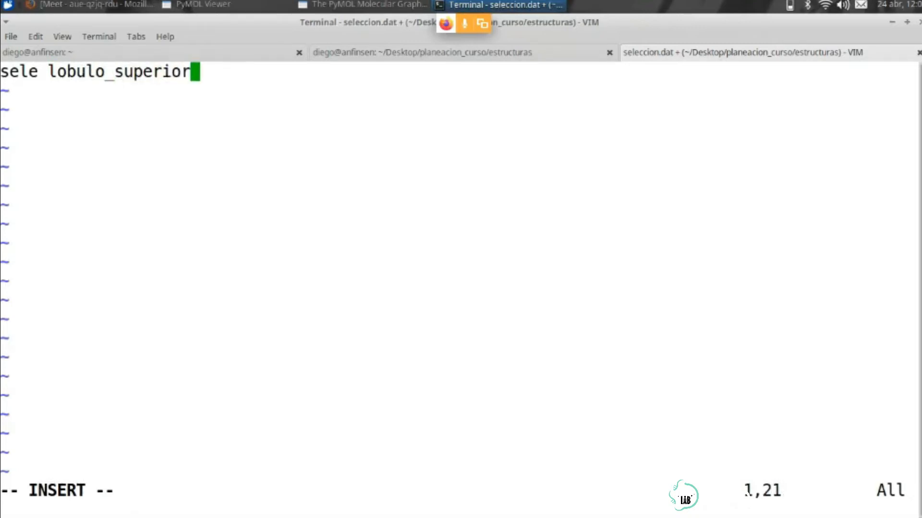
pyautogui.write(',')
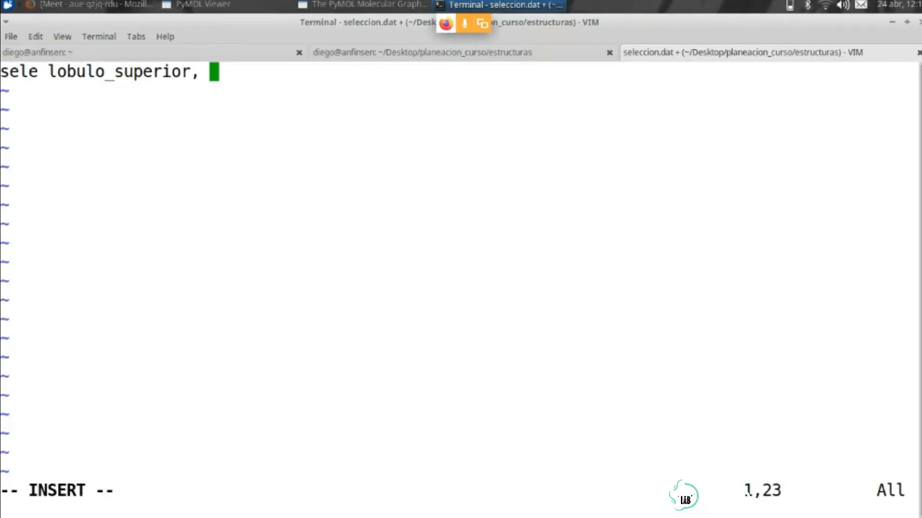
pyautogui.write('chain A ')
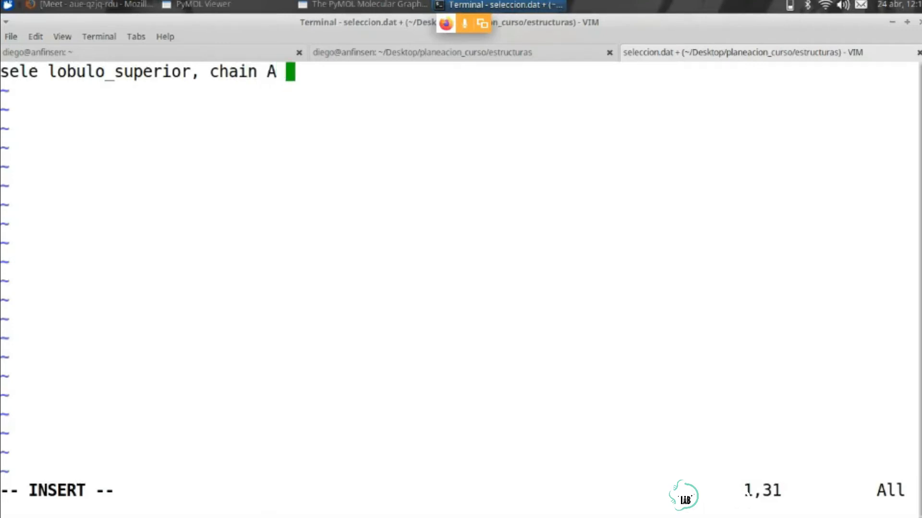
pyautogui.write('AND')
pyautogui.press('BackSpace')
pyautogui.press('BackSpace')
pyautogui.press('BackSpace')
pyautogui.write('a')
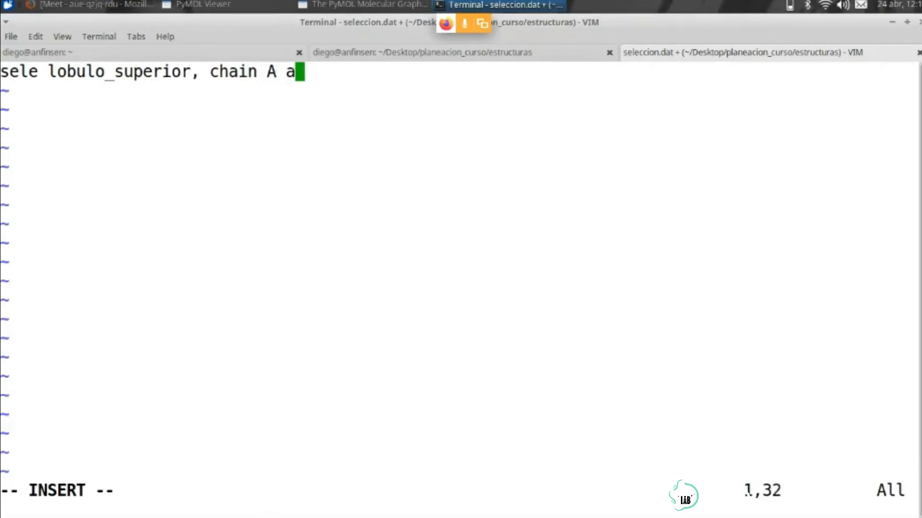
pyautogui.write('nd resi ')
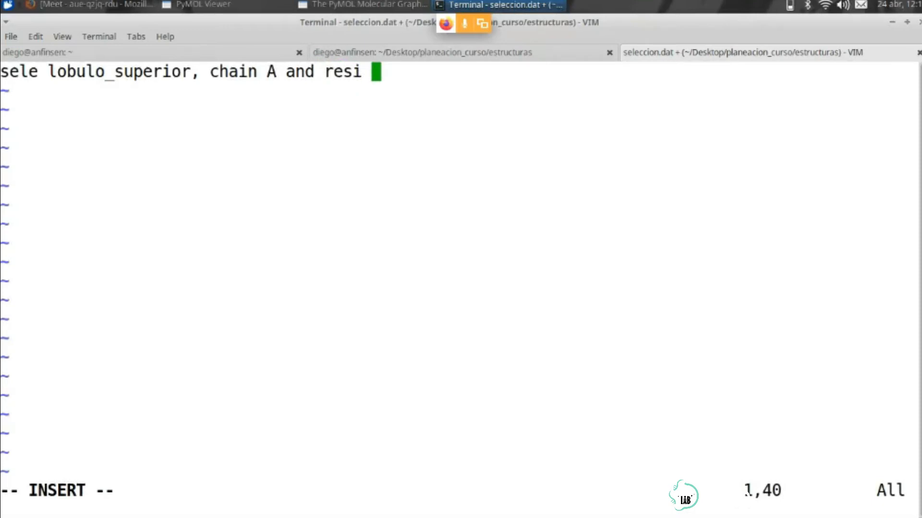
pyautogui.write('93')
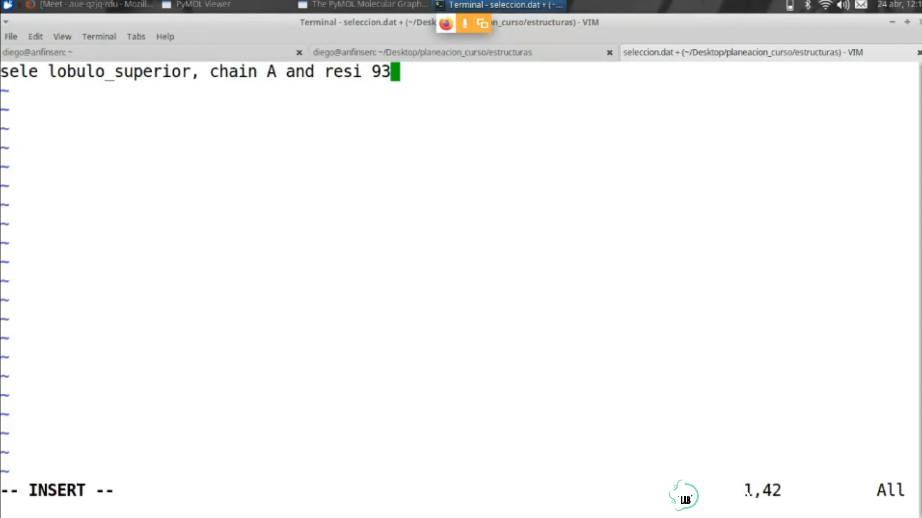
pyautogui.write('-185')
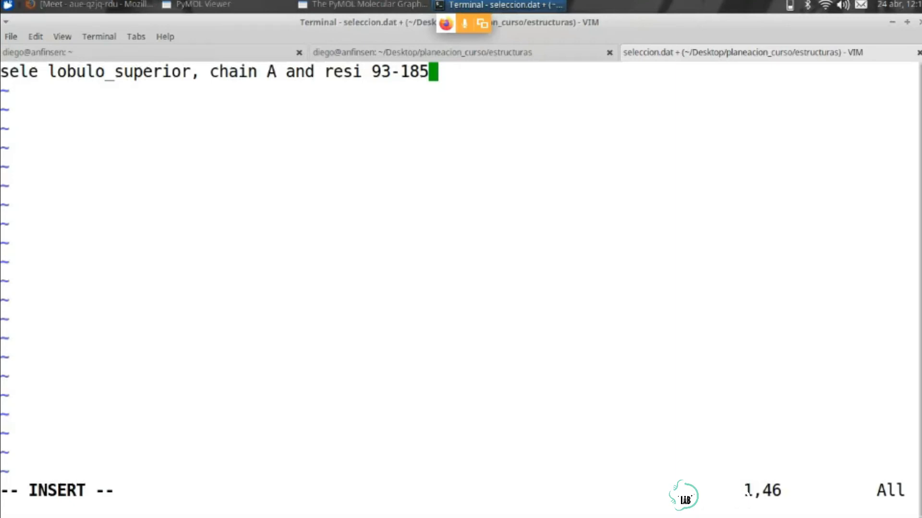
# Copy the selection line from seleccion.dat into the PyMOL command window and run it to define lobulo_superior
pyautogui.moveTo(1, 71); pyautogui.dragTo(429, 72)
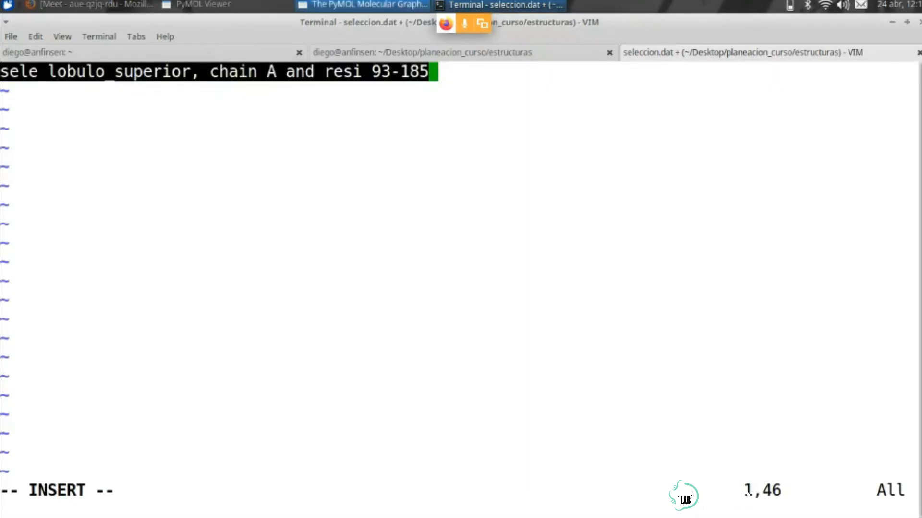
pyautogui.hotkey('alt', 'Tab')
pyautogui.write('sele lobulo_superior, chain A and resi 93-185')
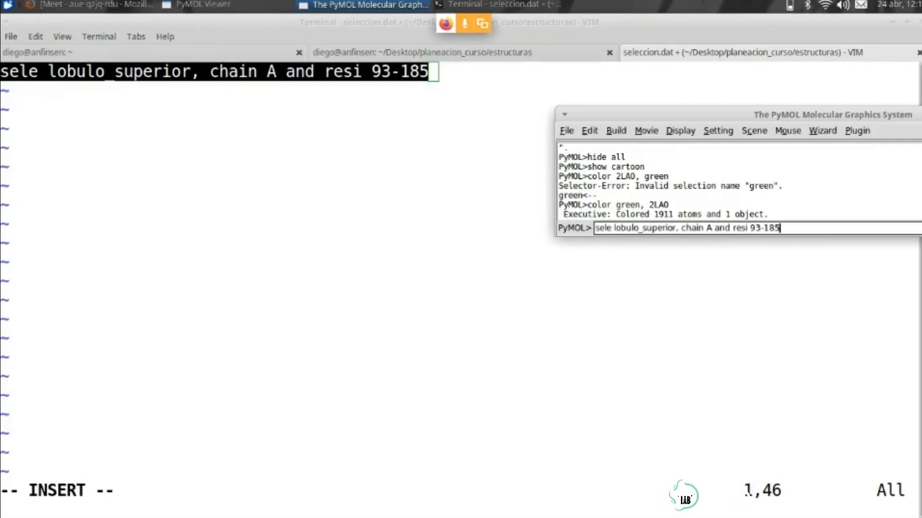
pyautogui.press('Return')
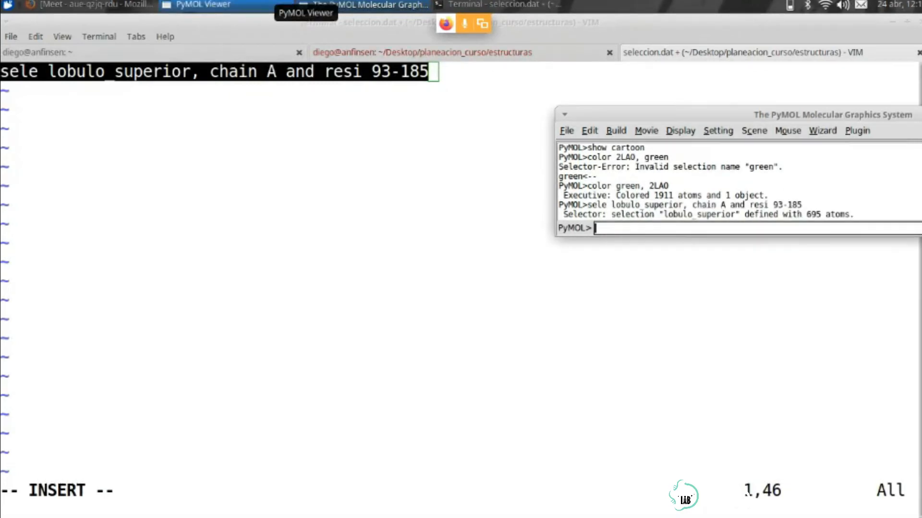
# Bring up the PyMOL viewer and turn the lobulo_superior selection markers off and on again
pyautogui.click(269, 5)
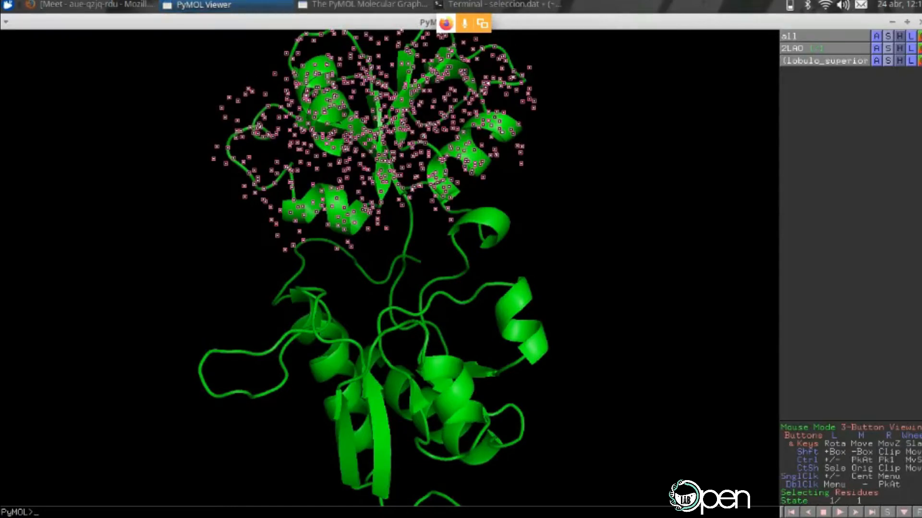
pyautogui.click(823, 61)
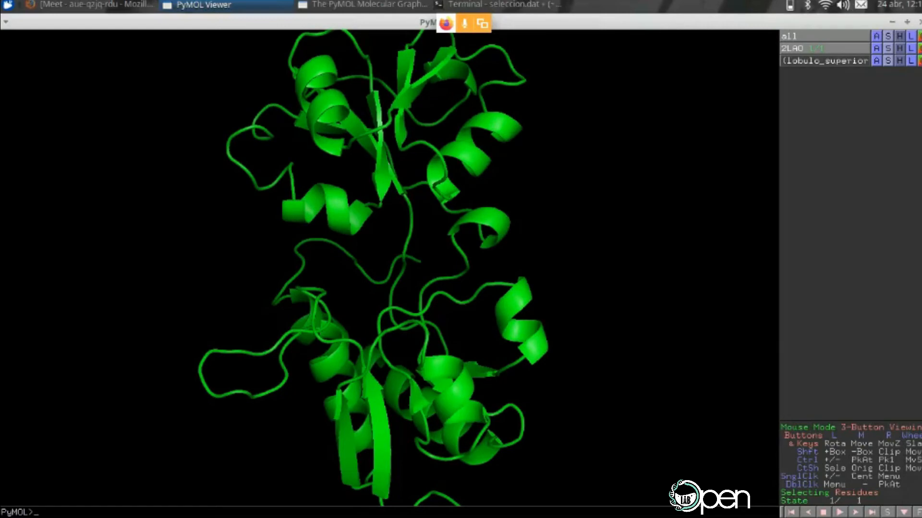
pyautogui.click(824, 60)
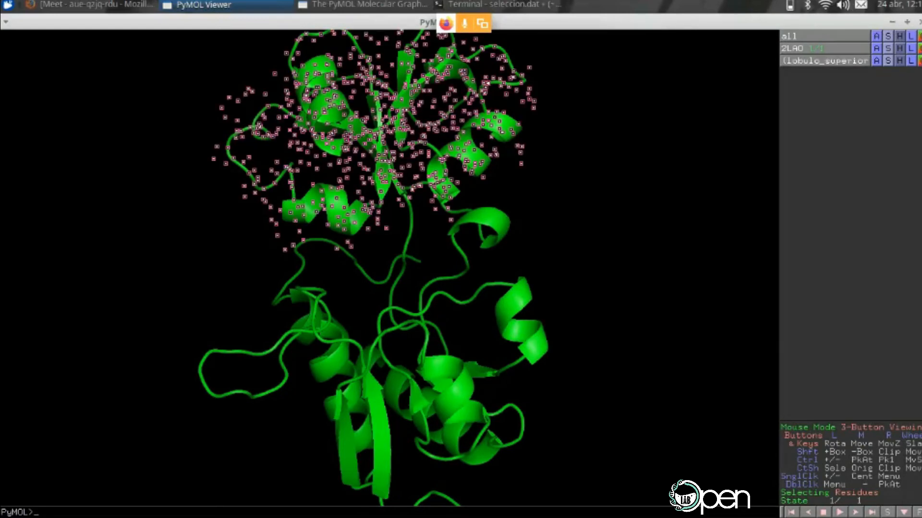
# Toggle the lobulo_superior selection markers and rotate the protein to examine which region the selection covers
pyautogui.click(824, 60)
pyautogui.click(824, 61)
pyautogui.moveTo(432, 269); pyautogui.dragTo(413, 254)
pyautogui.moveTo(428, 303); pyautogui.dragTo(403, 293)
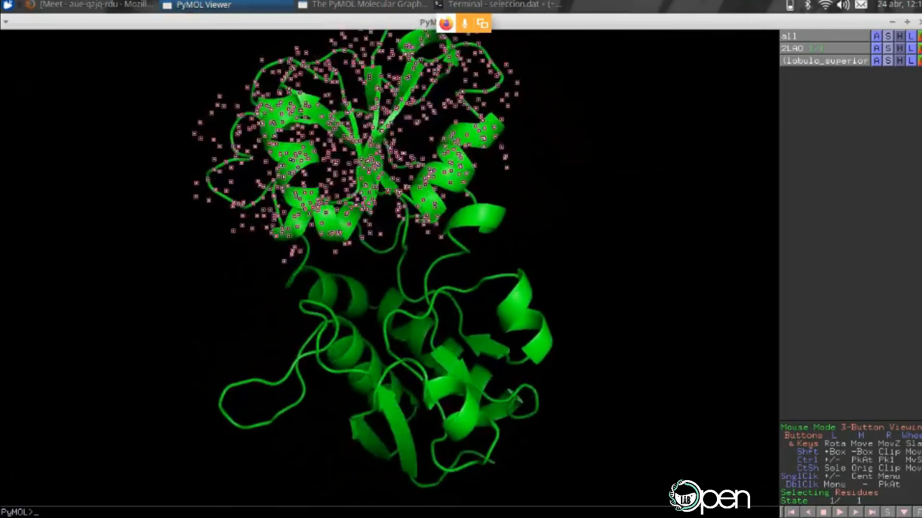
pyautogui.click(824, 61)
pyautogui.click(824, 61)
pyautogui.moveTo(413, 288); pyautogui.dragTo(386, 298)
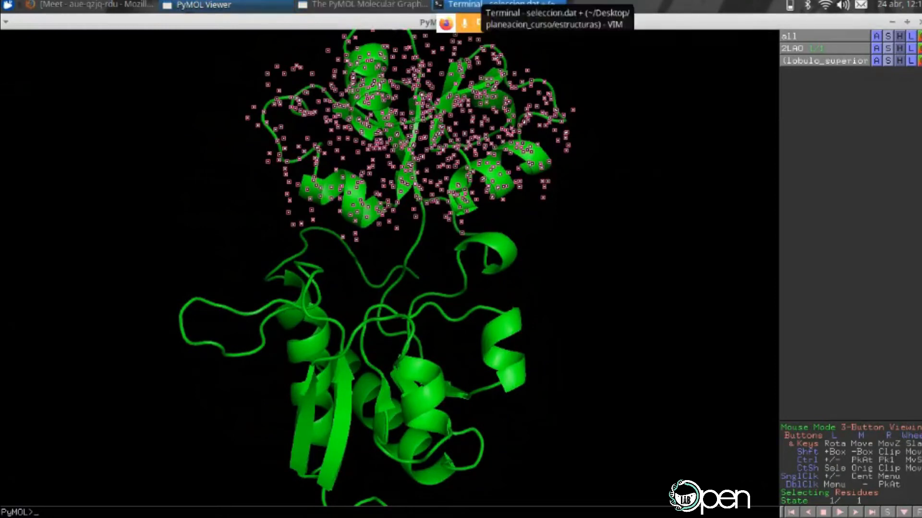
# Switch to the terminal and add the line 'sele lobulo_inferior, chain A and resi 1-88' below the first selection in seleccion.dat
pyautogui.click(499, 5)
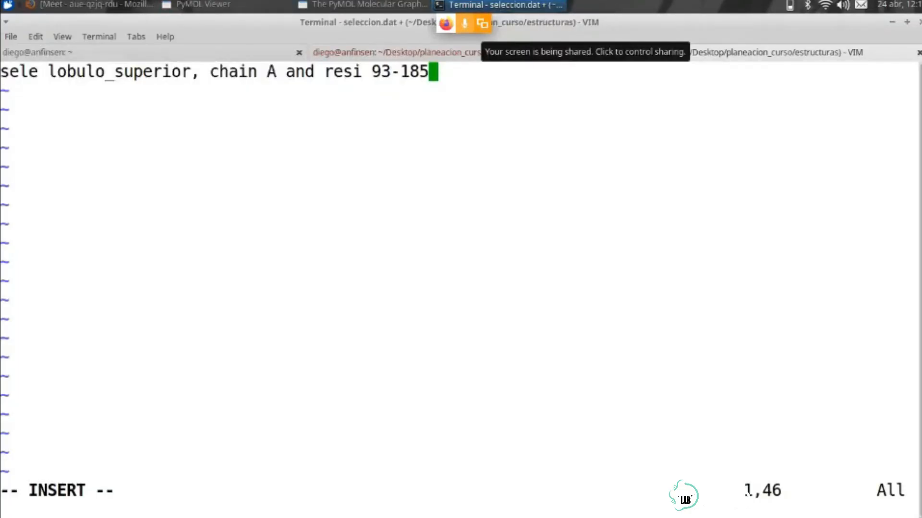
pyautogui.press('Return')
pyautogui.write('sele ')
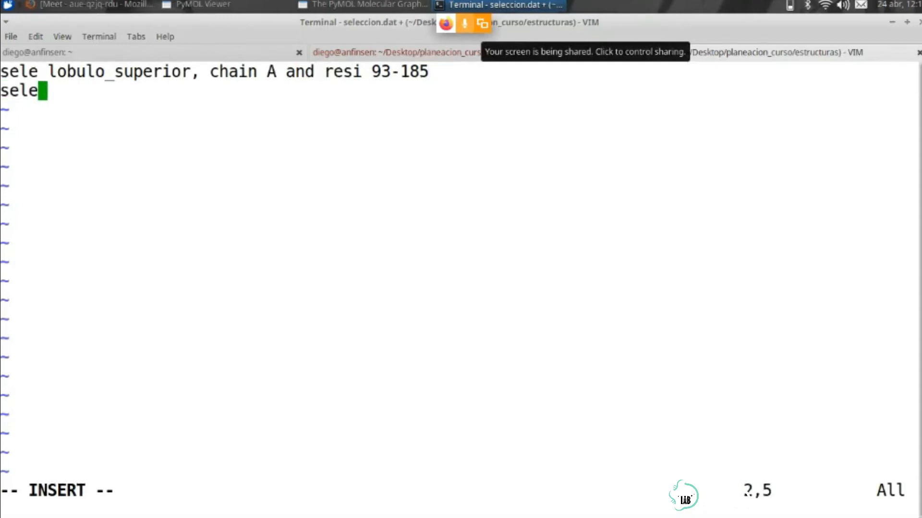
pyautogui.write('lobulo_')
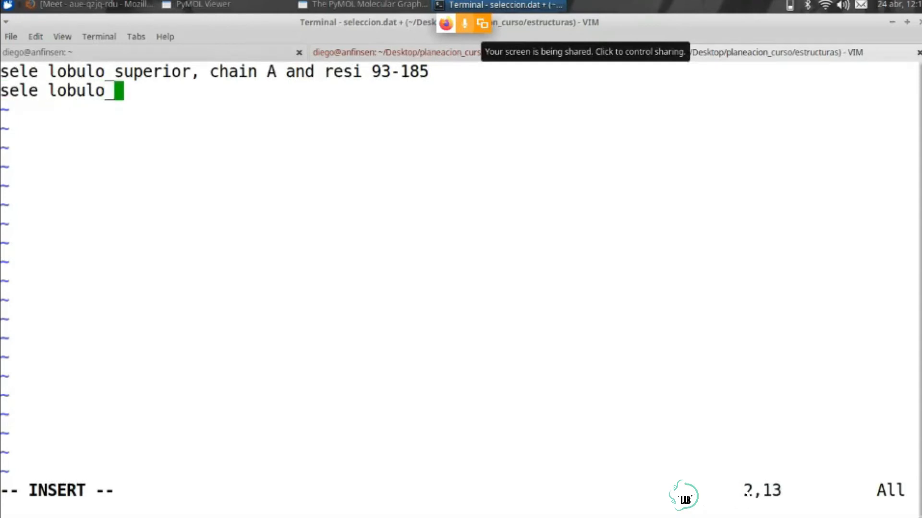
pyautogui.write('inferior, c')
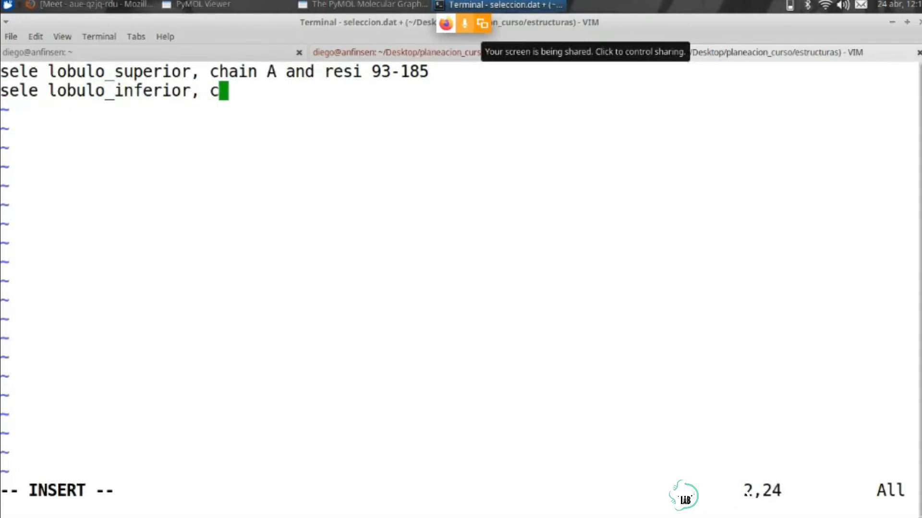
pyautogui.write('hain A')
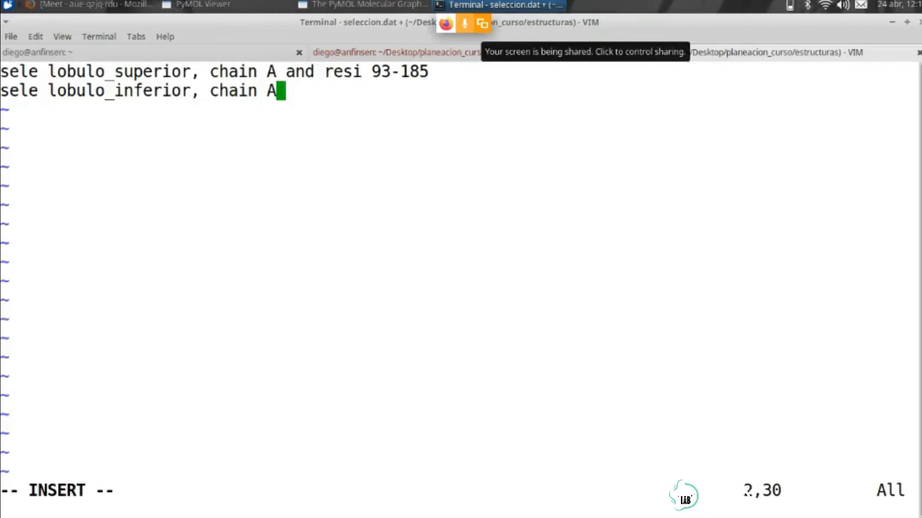
pyautogui.write('an')
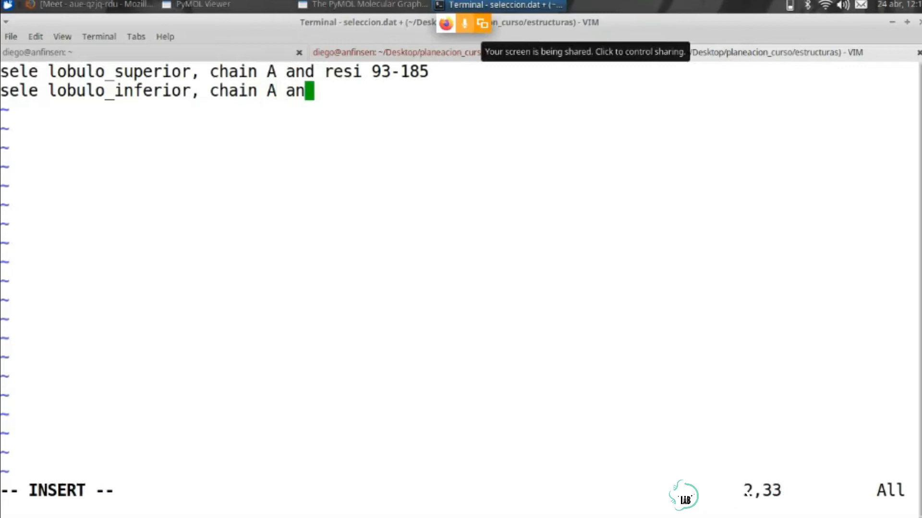
pyautogui.write('d resi 1-')
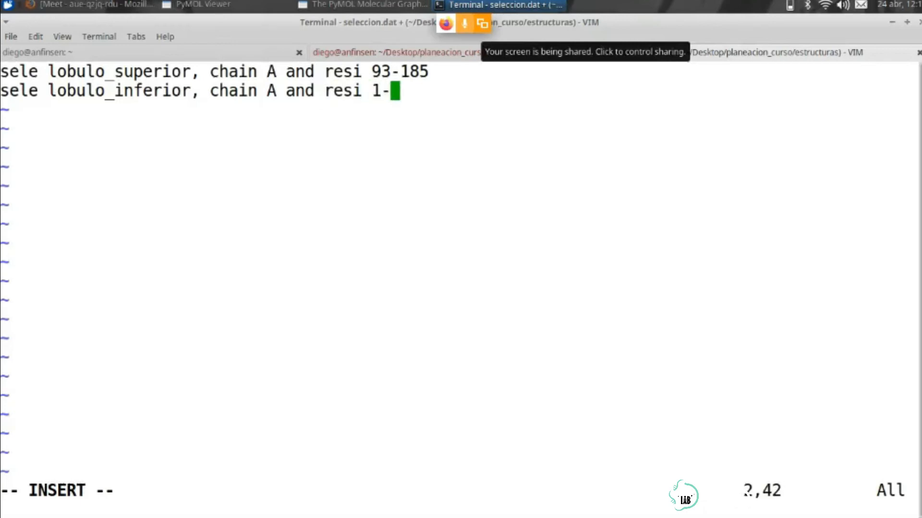
pyautogui.write('88')
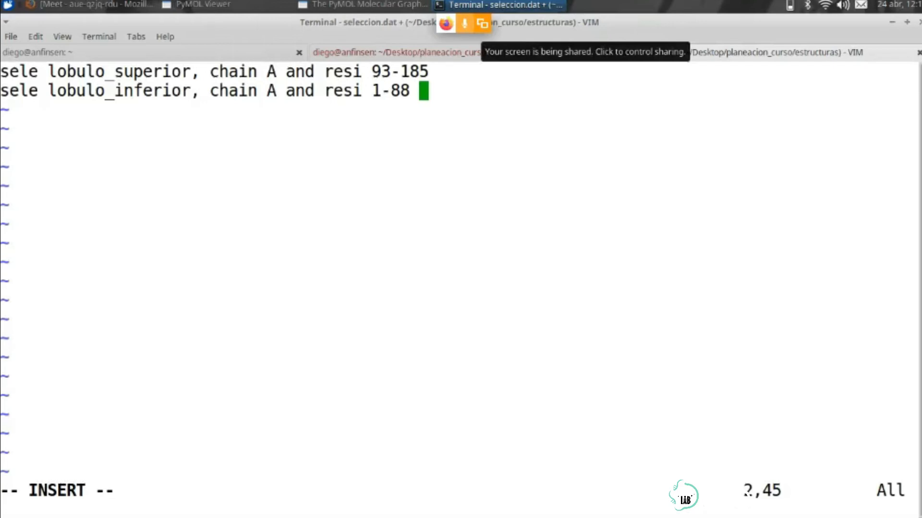
# Extend the lobulo_inferior line with 'or chain A and resi 195-238'
pyautogui.write('o')
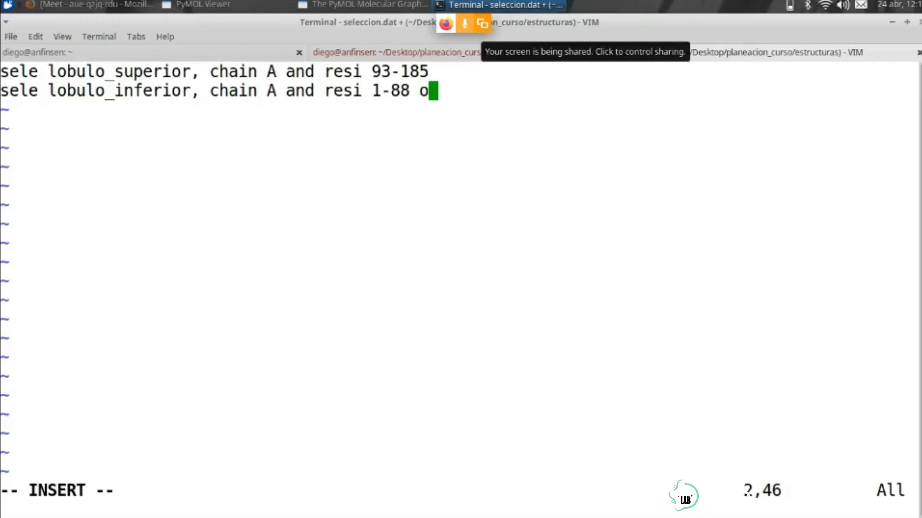
pyautogui.write('r')
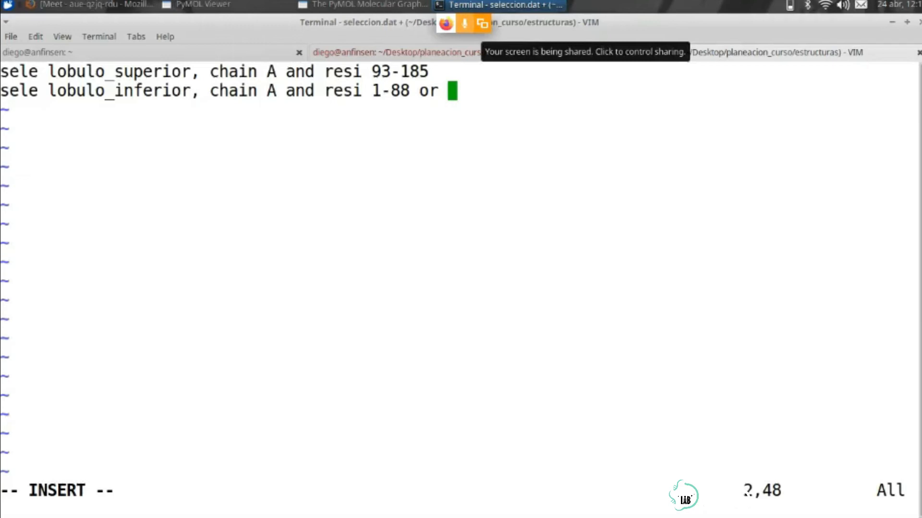
pyautogui.write('chain A')
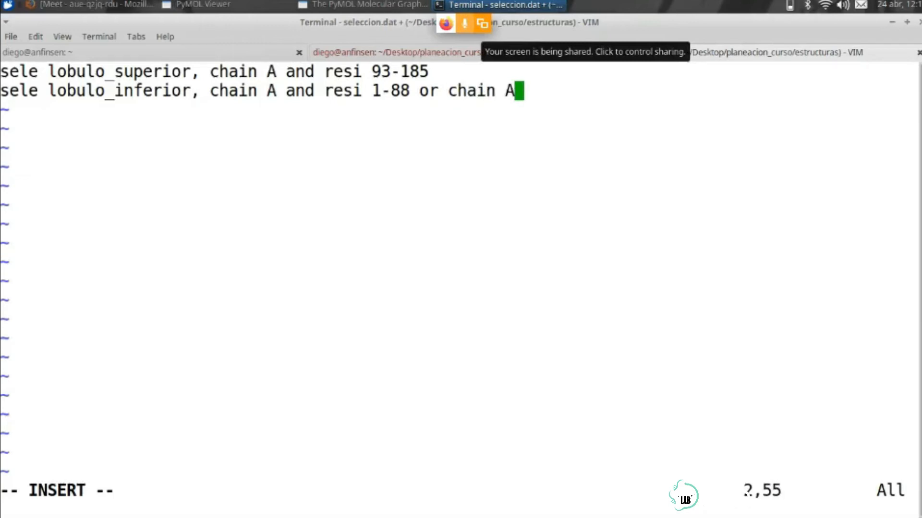
pyautogui.write(' and resi ')
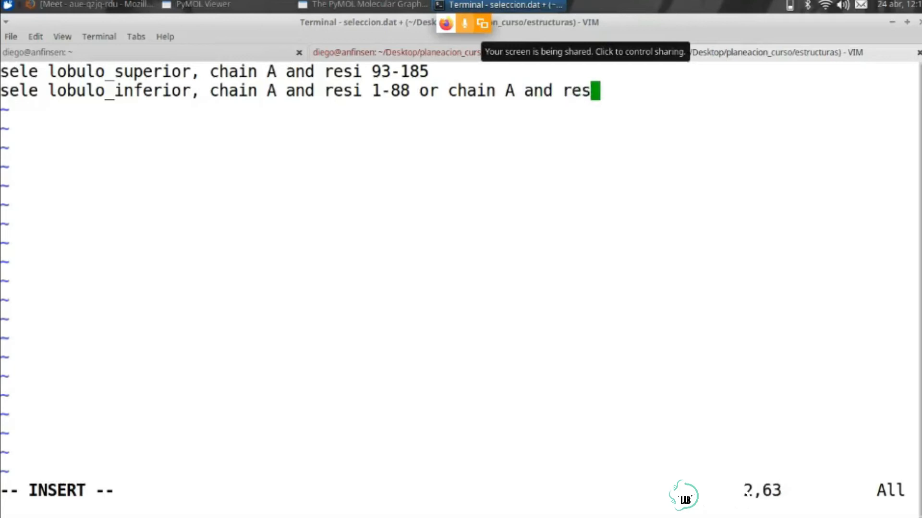
pyautogui.write('19')
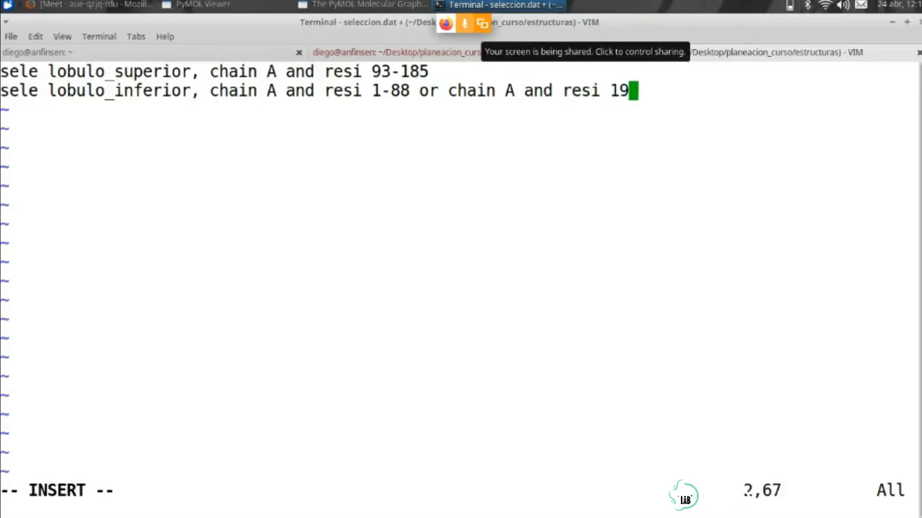
pyautogui.write('5-')
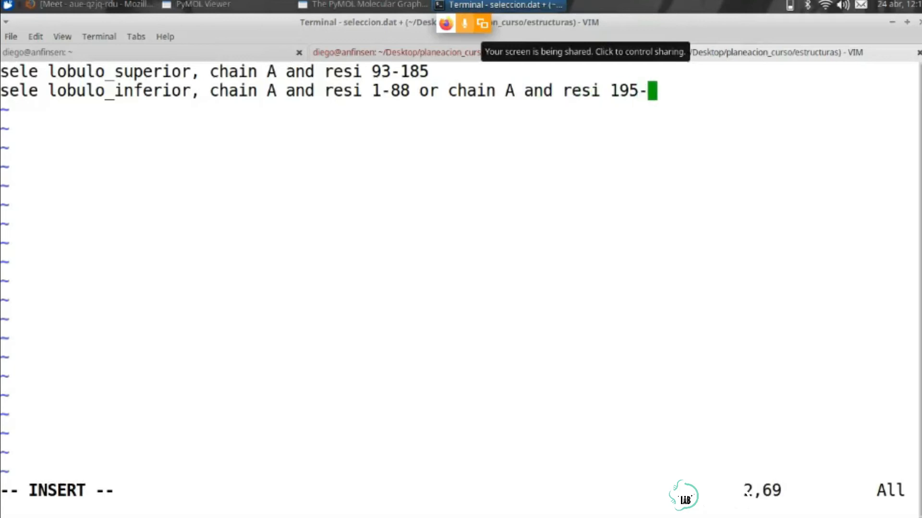
pyautogui.write('238')
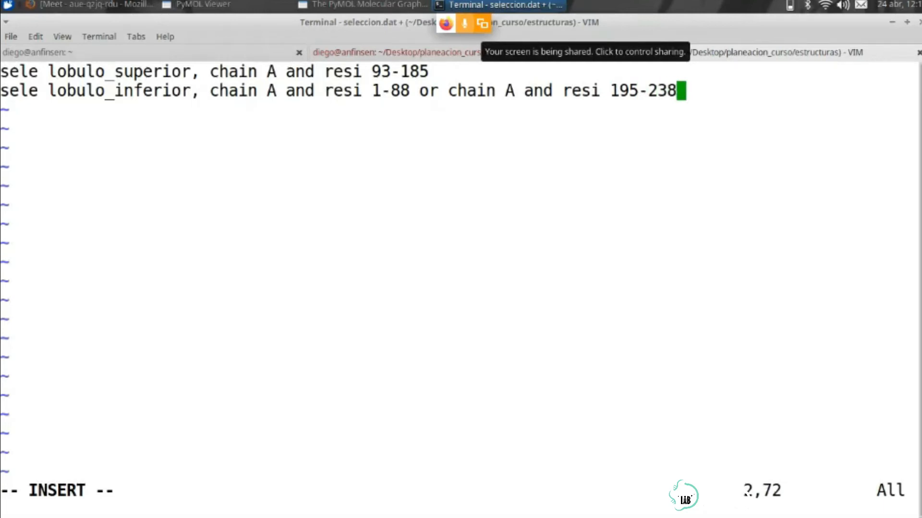
# Copy the lobulo_inferior line from seleccion.dat into the PyMOL command window and run it
pyautogui.moveTo(1, 91); pyautogui.dragTo(677, 91)
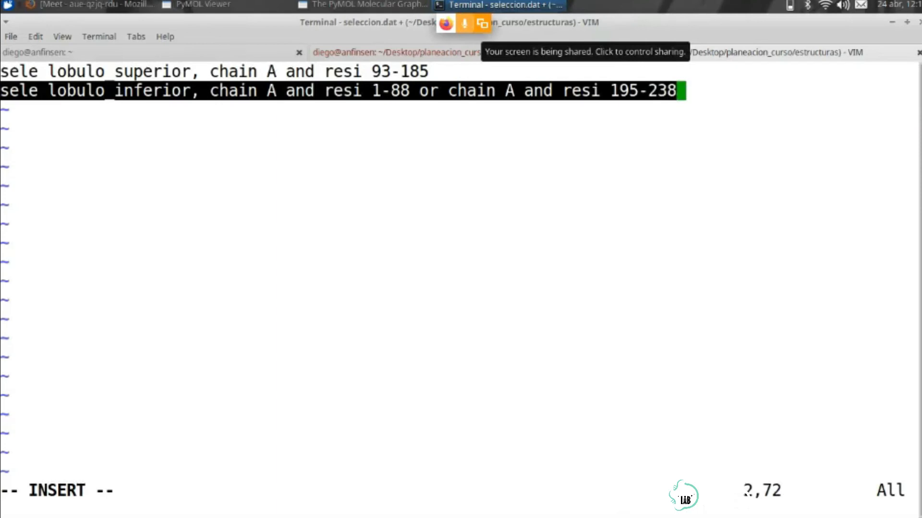
pyautogui.click(370, 5)
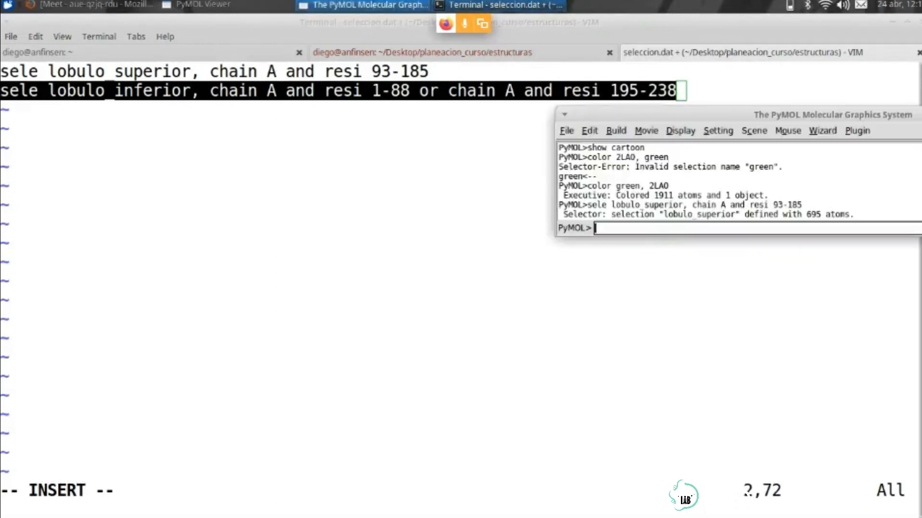
pyautogui.write('sele lobulo_inferior, chain A and resi 1-88 or chain A and resi 195-238')
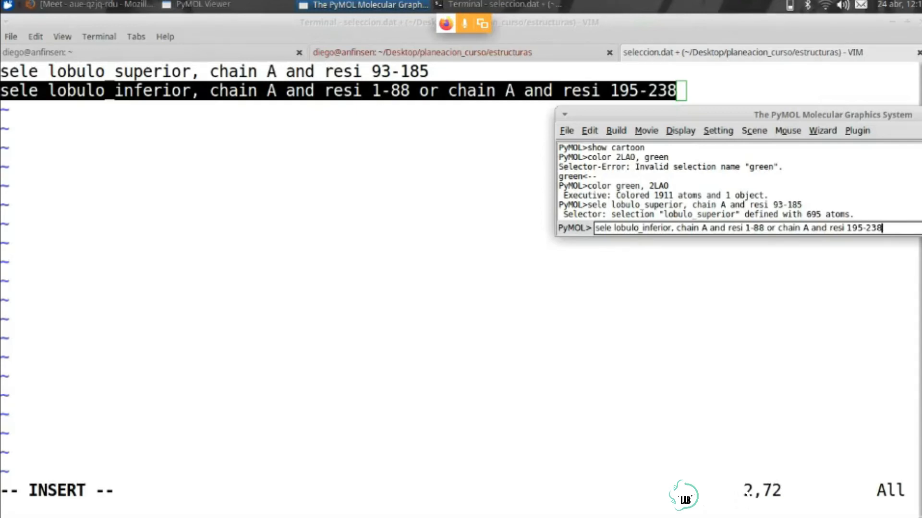
pyautogui.press('Return')
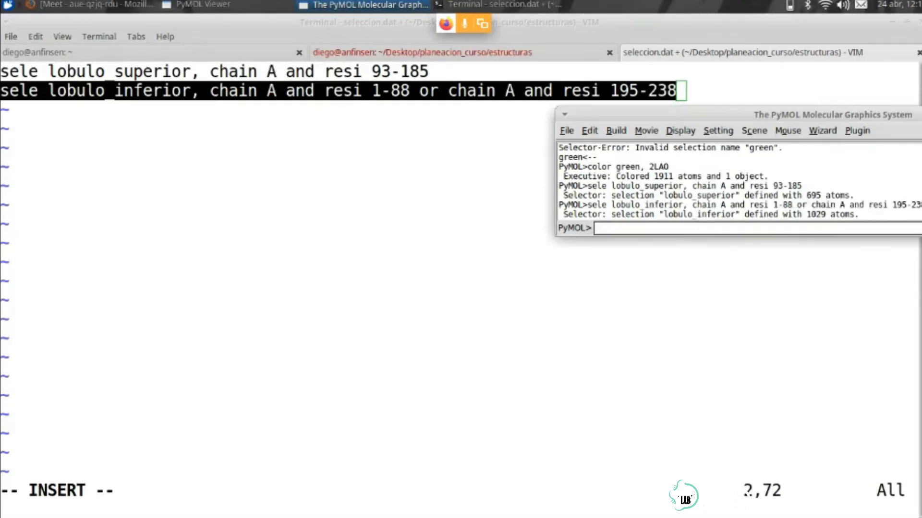
# Bring up the PyMOL viewer, toggle the lobulo_inferior selection markers off and on, and examine the selected region from several angles
pyautogui.hotkey('alt', 'Tab')
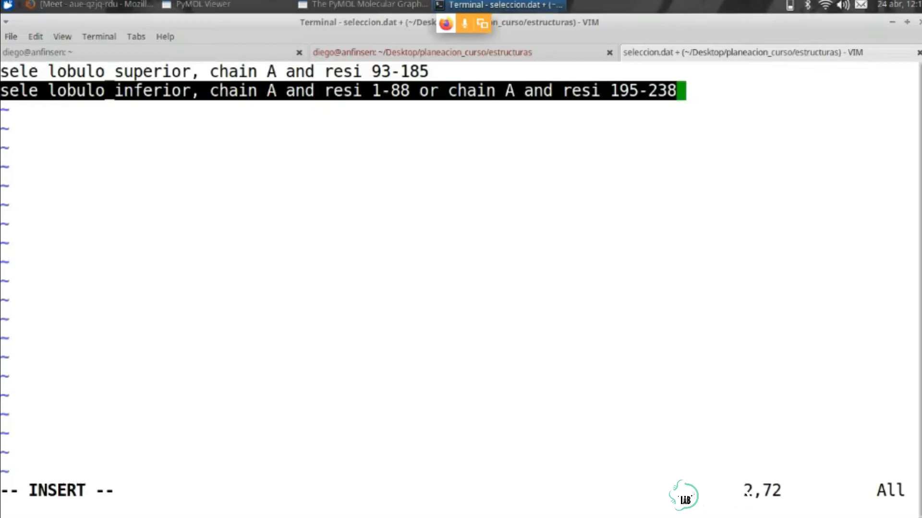
pyautogui.hotkey('alt', 'Tab')
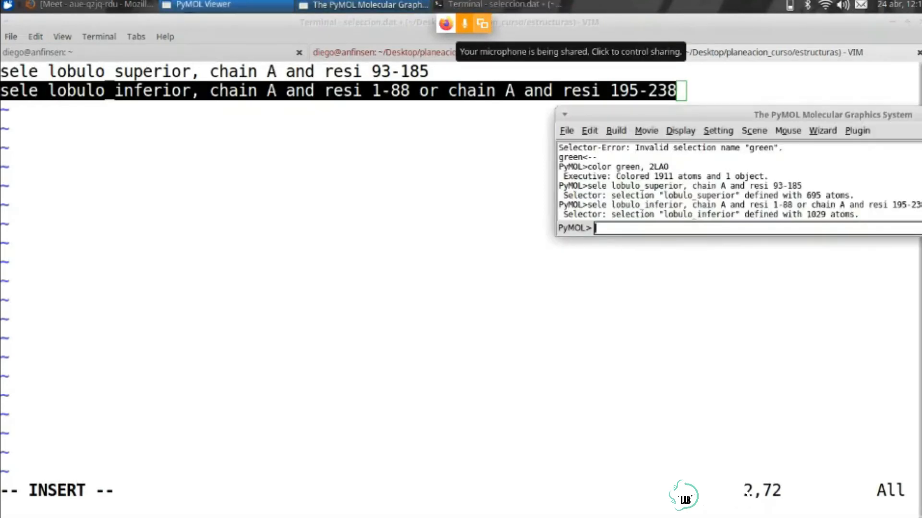
pyautogui.hotkey('alt', 'Tab')
pyautogui.moveTo(508, 379); pyautogui.dragTo(365, 348)
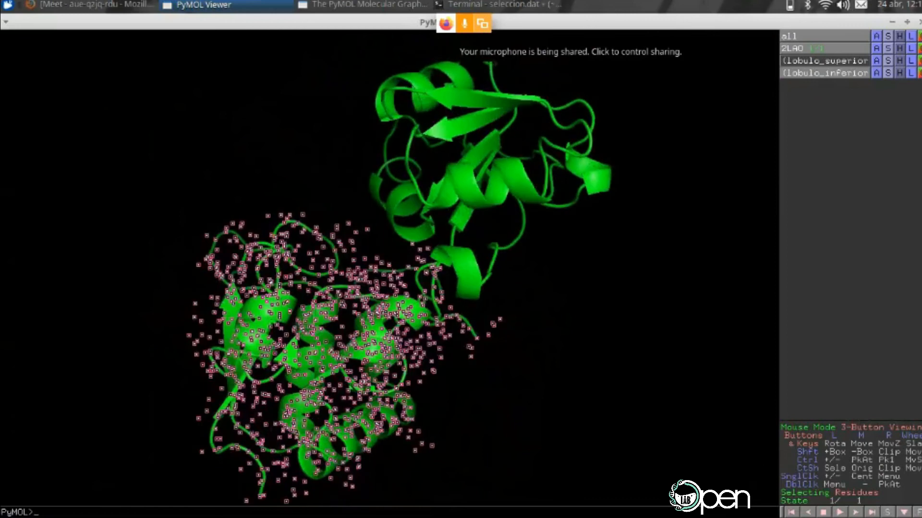
pyautogui.click(824, 73)
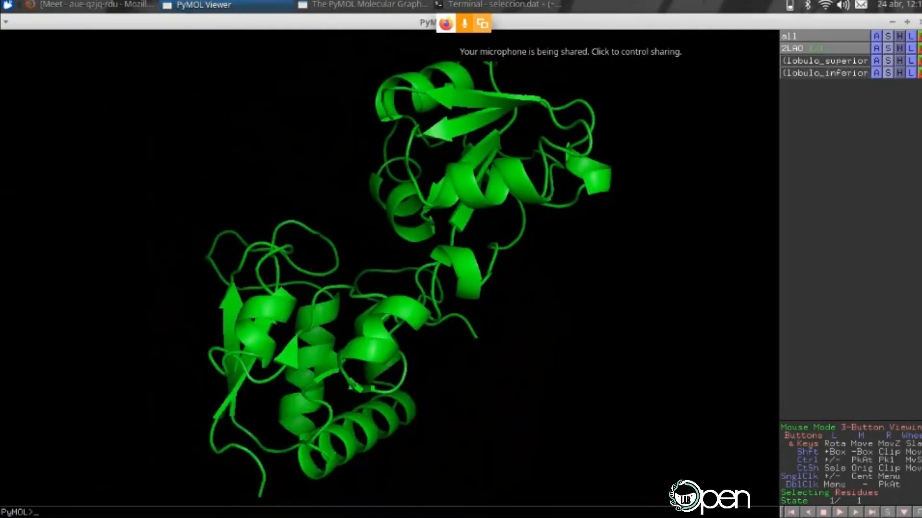
pyautogui.click(824, 73)
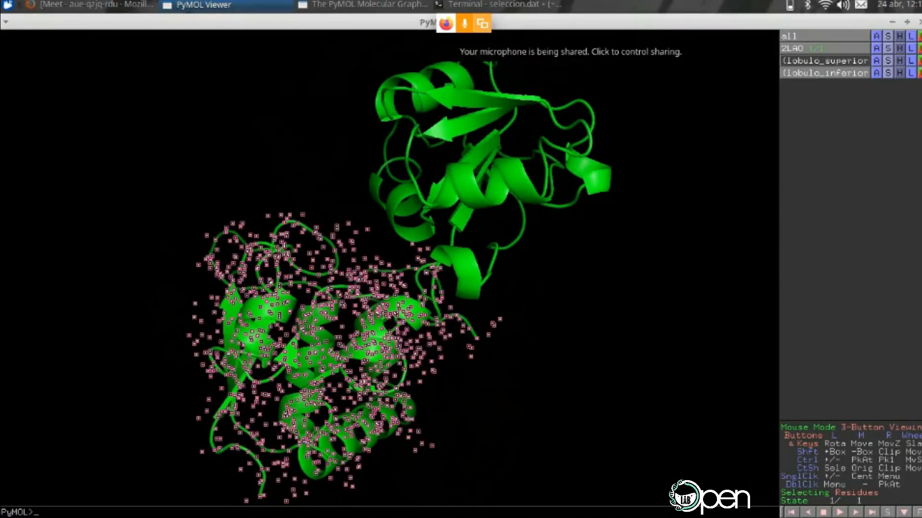
pyautogui.moveTo(364, 348); pyautogui.dragTo(410, 345)
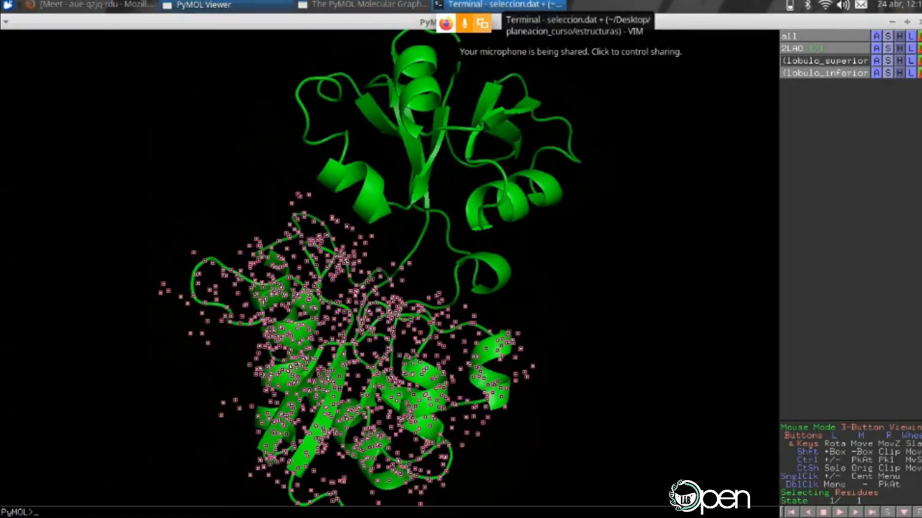
# Switch to the terminal and add a third line, 'sele bisagra, chain A and resi 89-92', to seleccion.dat
pyautogui.click(499, 5)
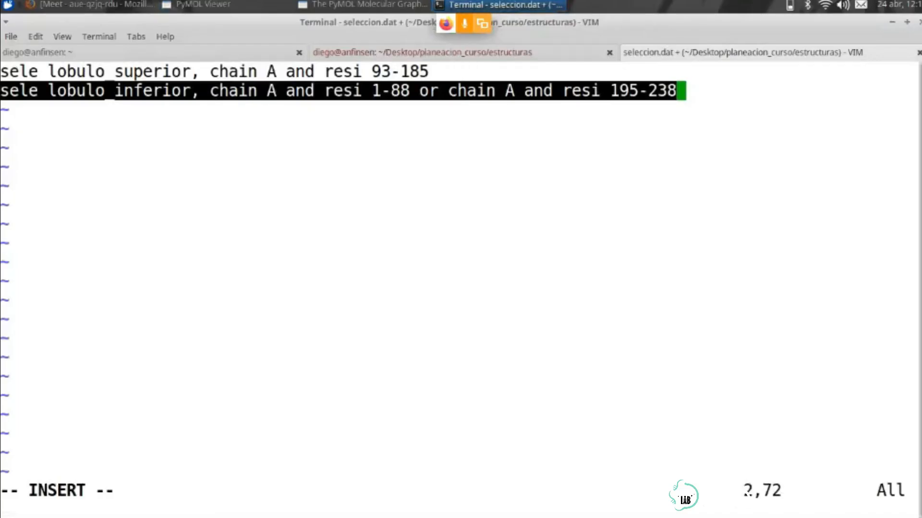
pyautogui.press('Return')
pyautogui.write('sele bisagra')
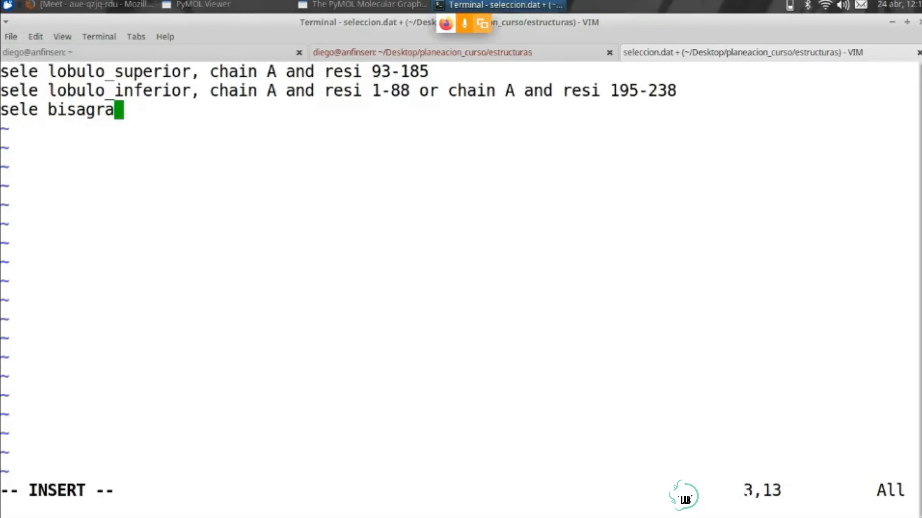
pyautogui.write(',')
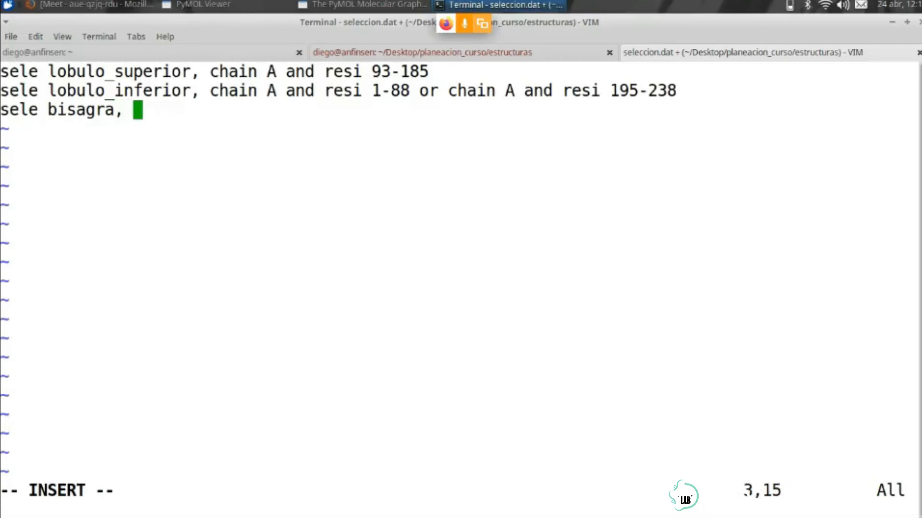
pyautogui.write(' chain A')
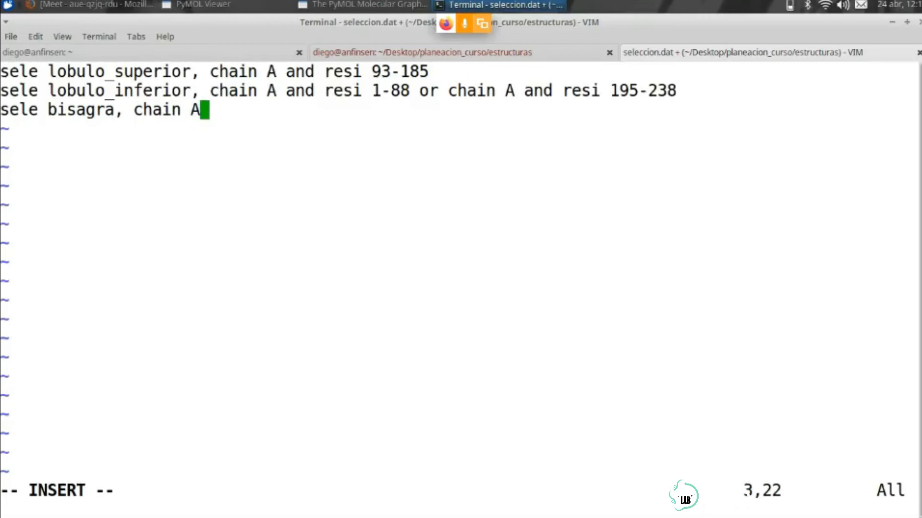
pyautogui.write(' and resi ')
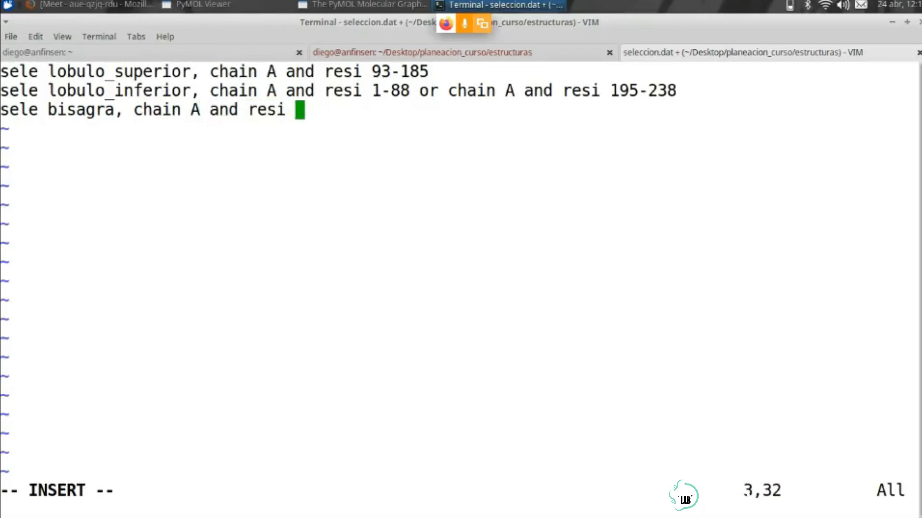
pyautogui.write('89-92 ')
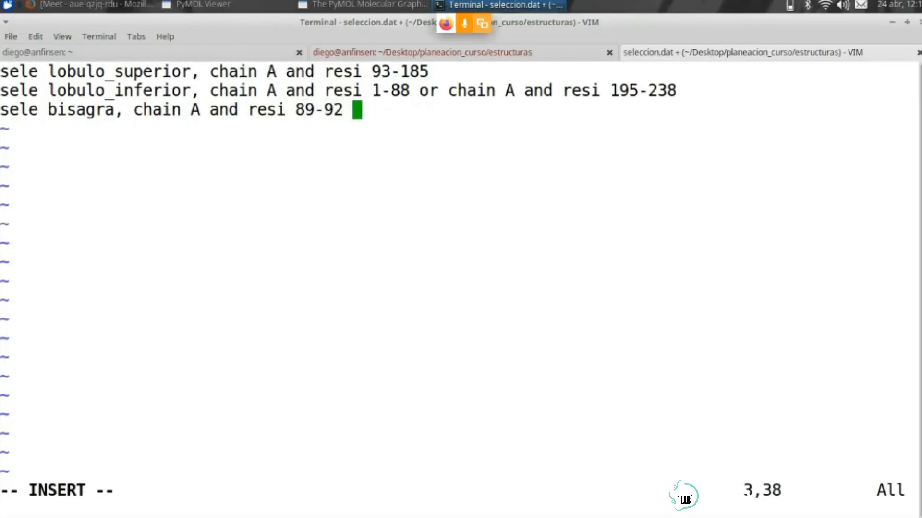
# Extend the bisagra line in seleccion.dat with 'or chain A and resi 186-194'
pyautogui.write('or chain A and')
pyautogui.press('BackSpace')
pyautogui.write('d resi ')
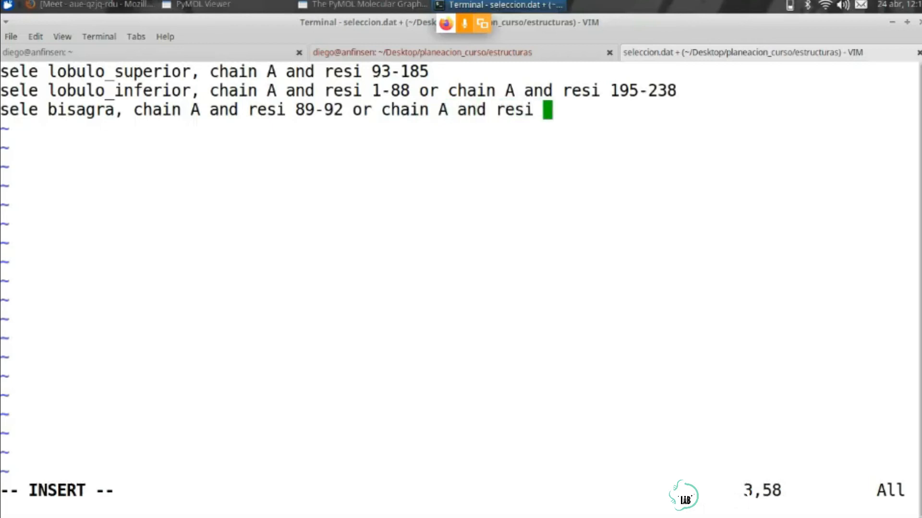
pyautogui.write('18')
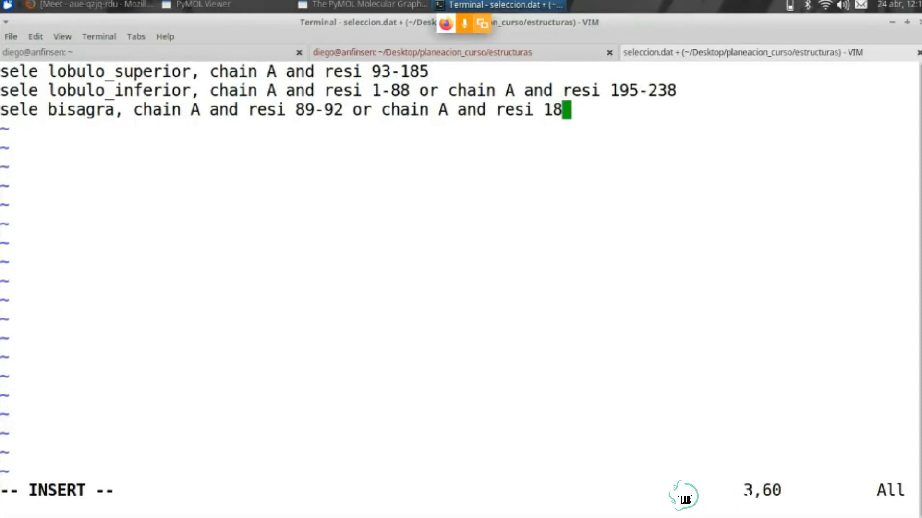
pyautogui.write('6-194')
# Copy the bisagra line from seleccion.dat into the PyMOL command window and run it
pyautogui.moveTo(617, 109); pyautogui.dragTo(1, 110)
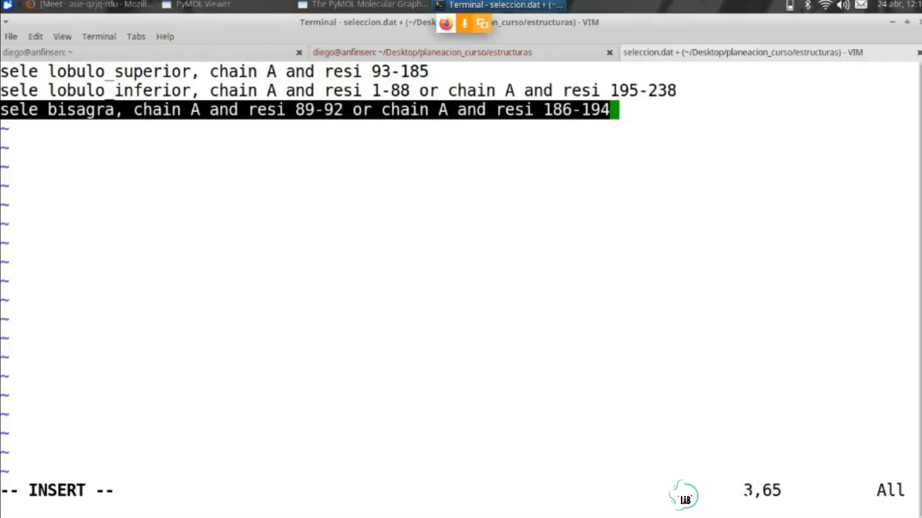
pyautogui.click(362, 6)
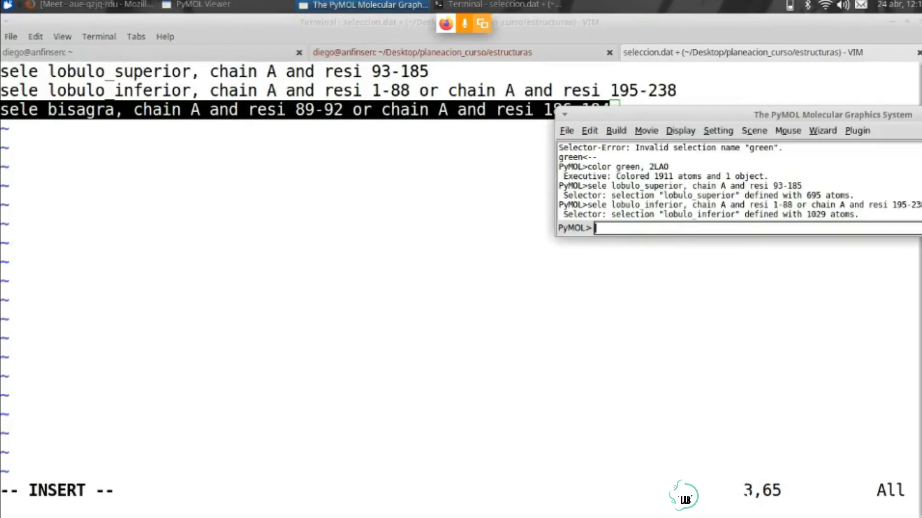
pyautogui.write('sele bisagra, chain A and resi 89-92 or chain A and resi 186-194')
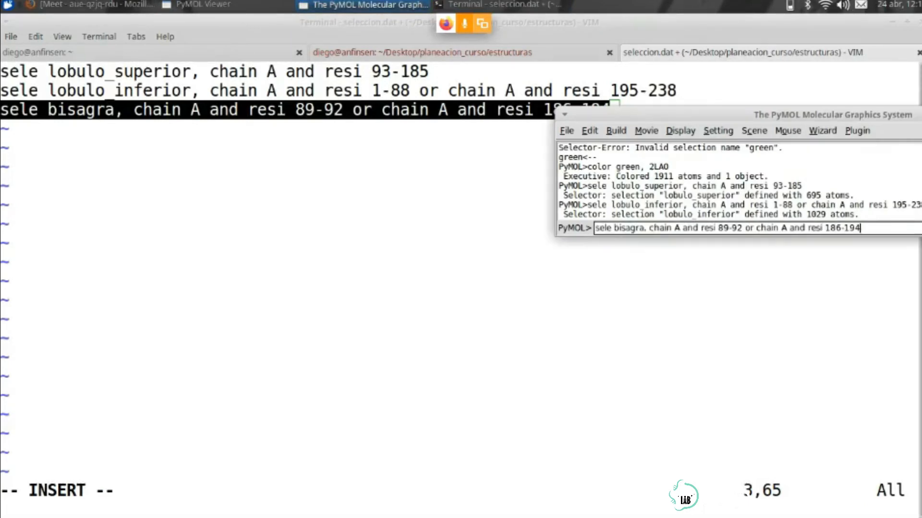
pyautogui.press('Return')
# Bring up the PyMOL viewer and display the markers of the lobulo_superior, lobulo_inferior and bisagra selections in turn
pyautogui.hotkey('alt', 'Tab')
pyautogui.hotkey('alt', 'Tab')
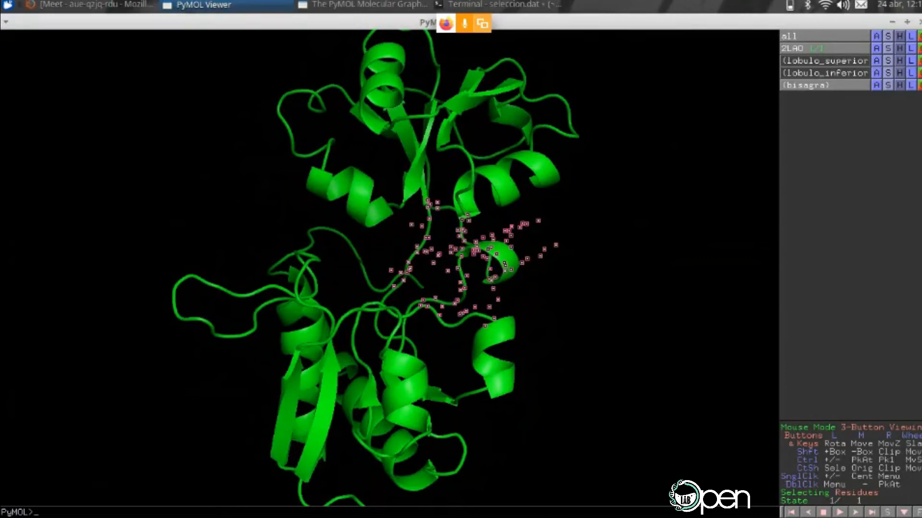
pyautogui.click(824, 60)
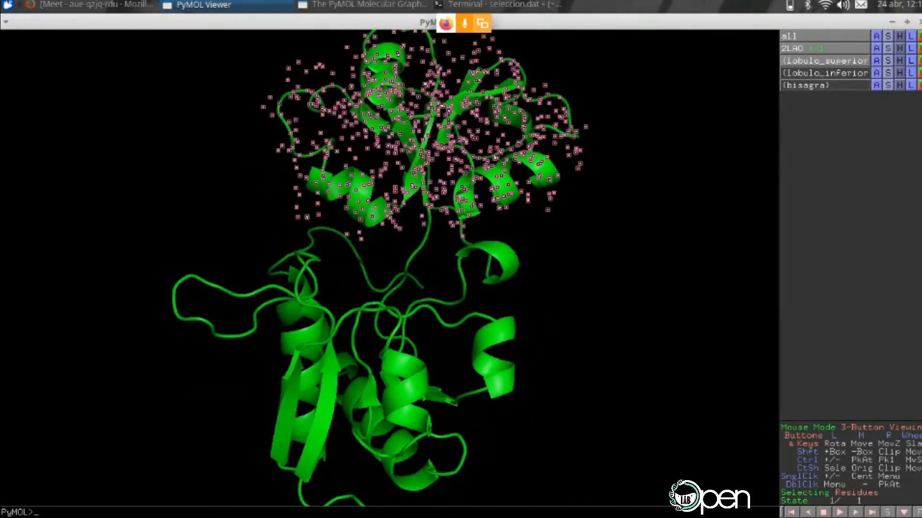
pyautogui.click(824, 73)
pyautogui.click(806, 85)
# Color the lobulo_superior selection blue and hide its selection markers
pyautogui.click(824, 60)
pyautogui.click(919, 61)
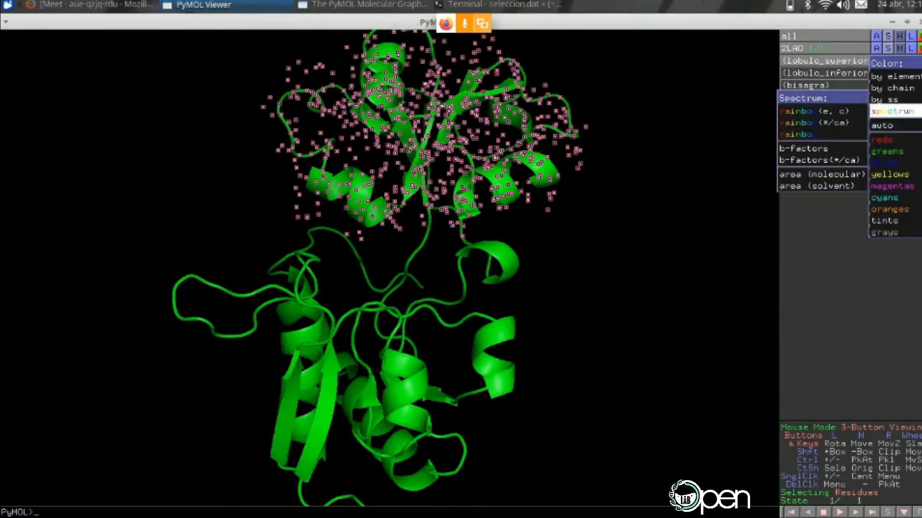
pyautogui.moveTo(883, 163)
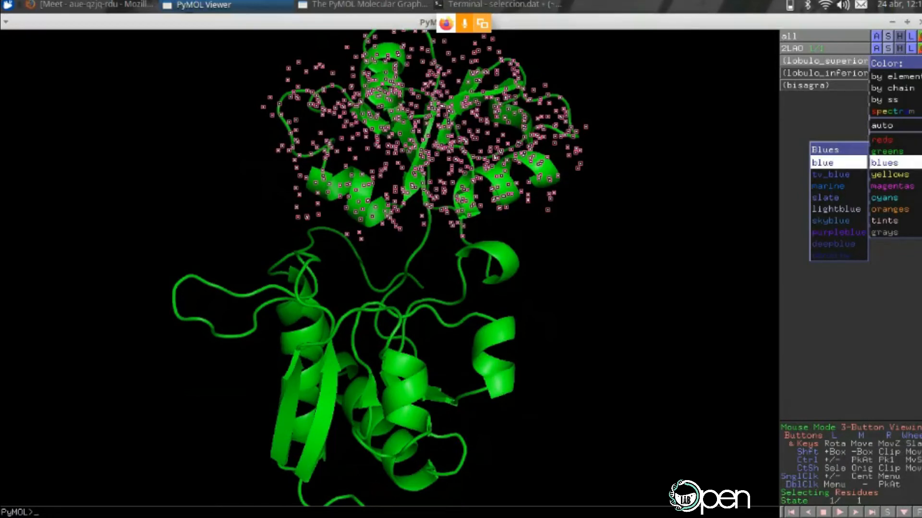
pyautogui.click(838, 163)
pyautogui.click(824, 60)
# Color the bisagra selection white, using the white shade from the grays
pyautogui.moveTo(403, 317)
pyautogui.mouseDown()
pyautogui.moveTo(339, 317)
pyautogui.moveTo(401, 314)
pyautogui.mouseUp()
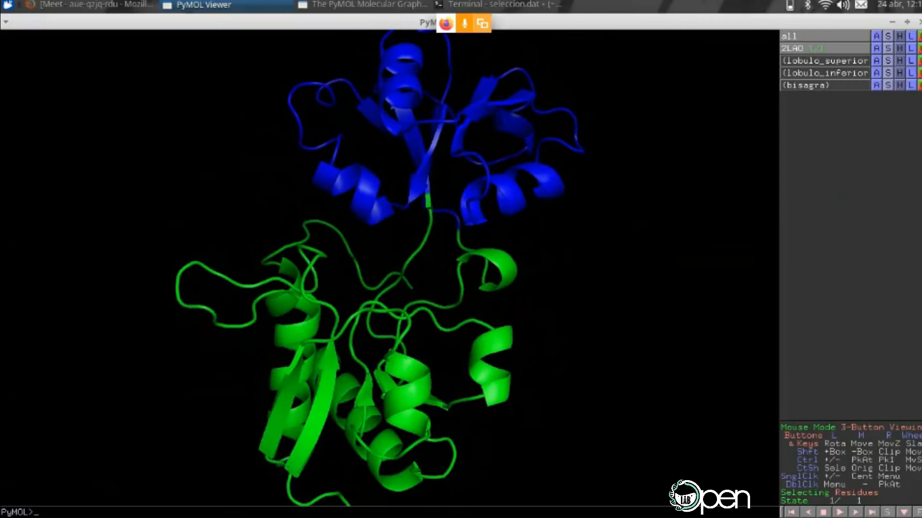
pyautogui.moveTo(576, 288); pyautogui.dragTo(575, 300)
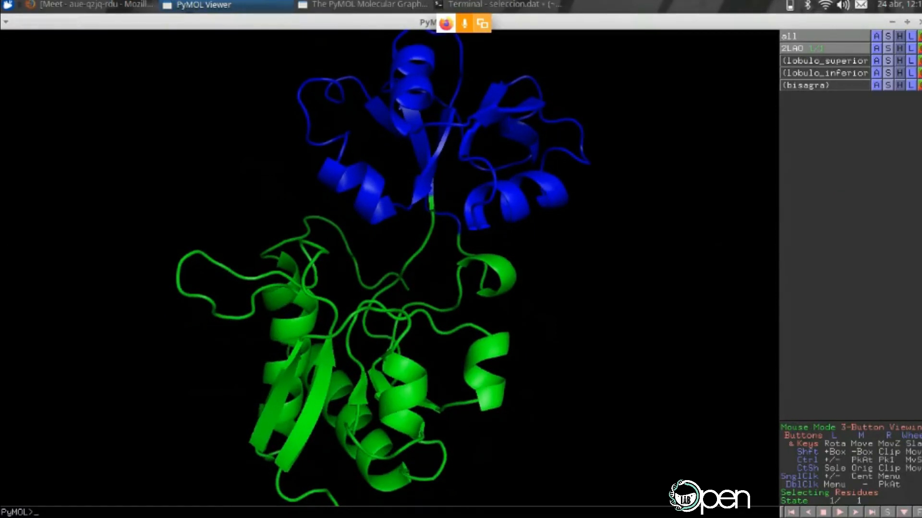
pyautogui.click(919, 85)
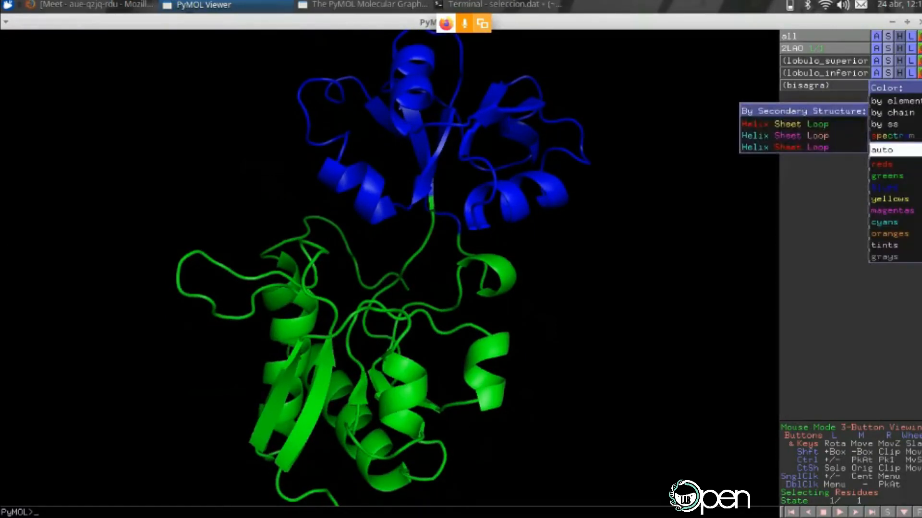
pyautogui.moveTo(884, 257)
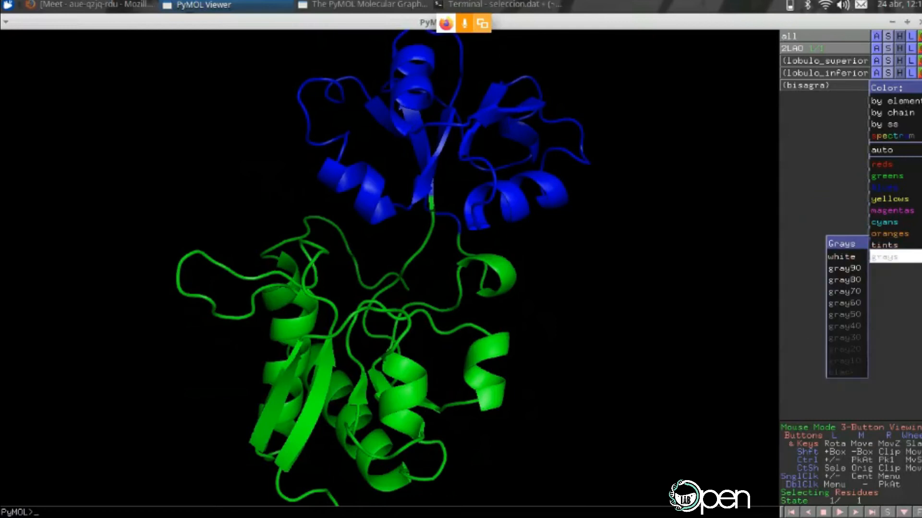
pyautogui.click(841, 257)
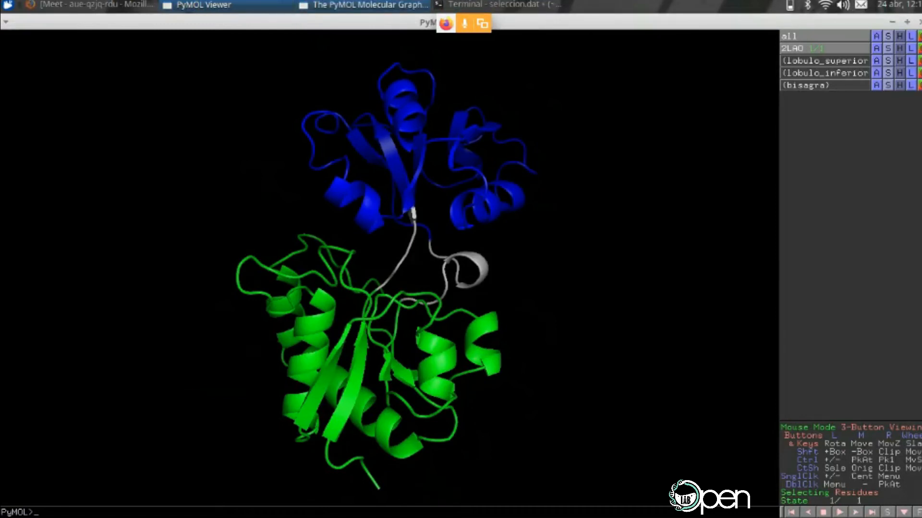
# Ray-trace the scene with the command 'ray 1600, 1600', inspect the rendered image and return to the live viewer
pyautogui.click(362, 5)
pyautogui.moveTo(740, 114); pyautogui.dragTo(278, 22)
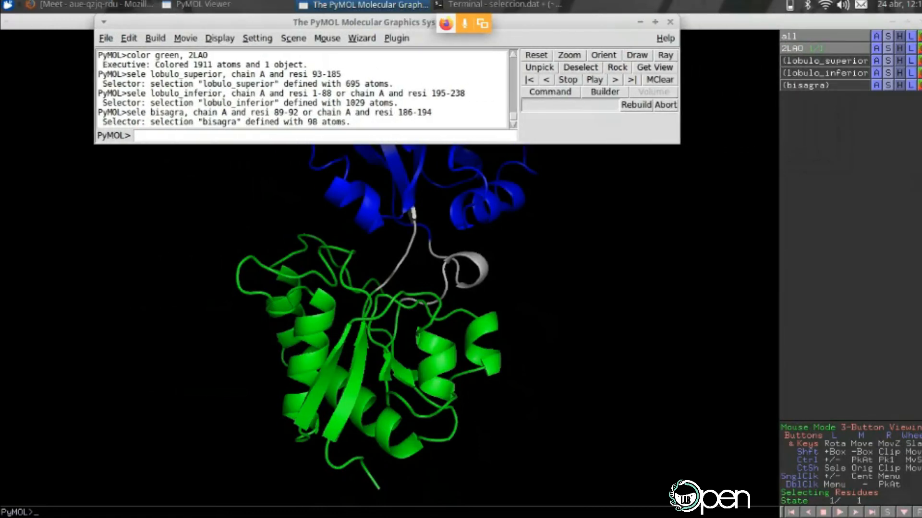
pyautogui.click(135, 135)
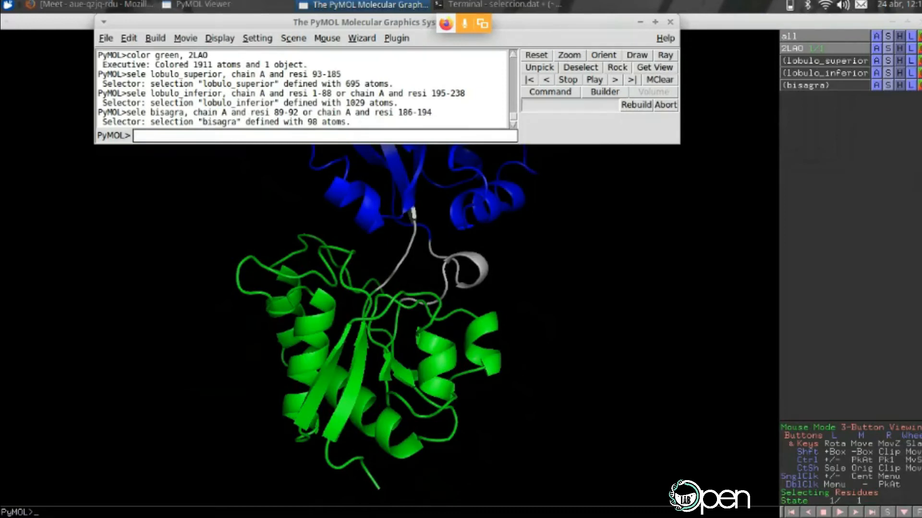
pyautogui.write('ray 1600, 1600')
pyautogui.press('Return')
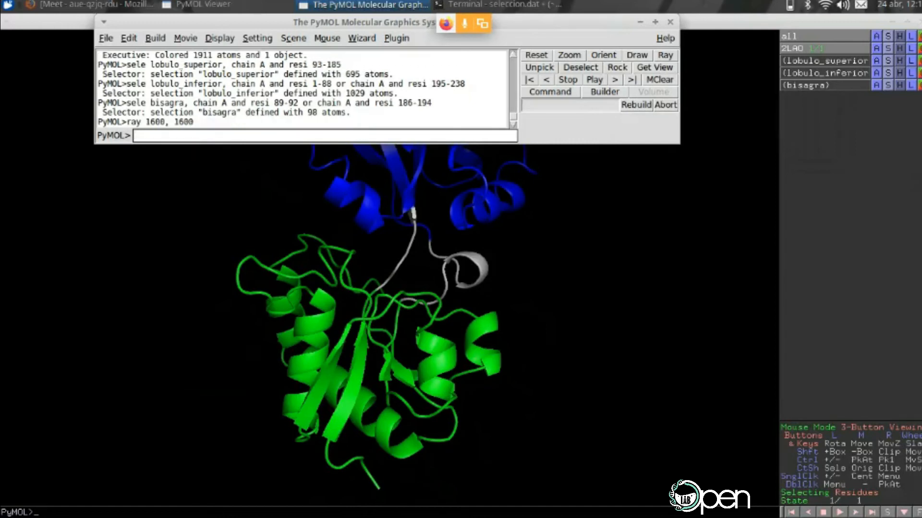
pyautogui.moveTo(365, 22); pyautogui.dragTo(495, 129)
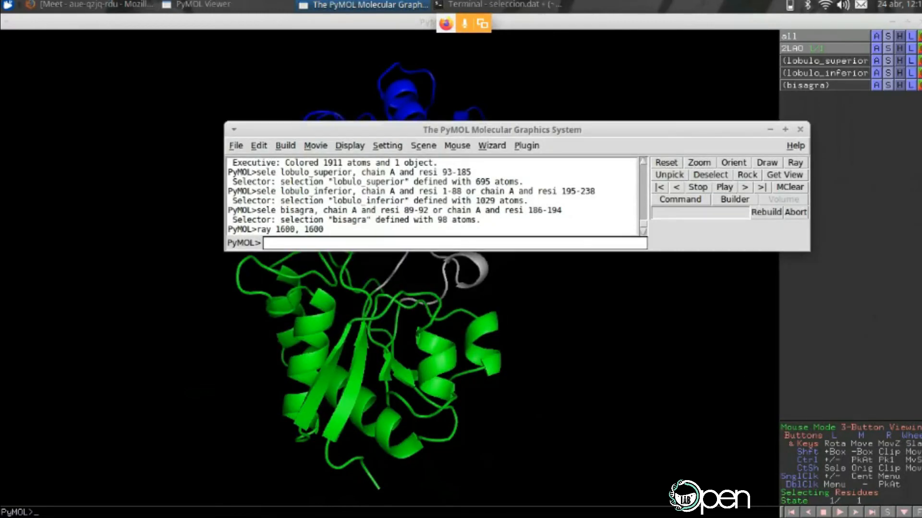
pyautogui.moveTo(494, 129)
pyautogui.mouseDown()
pyautogui.moveTo(599, 405)
pyautogui.moveTo(603, 452)
pyautogui.moveTo(613, 452)
pyautogui.moveTo(540, 396)
pyautogui.mouseUp()
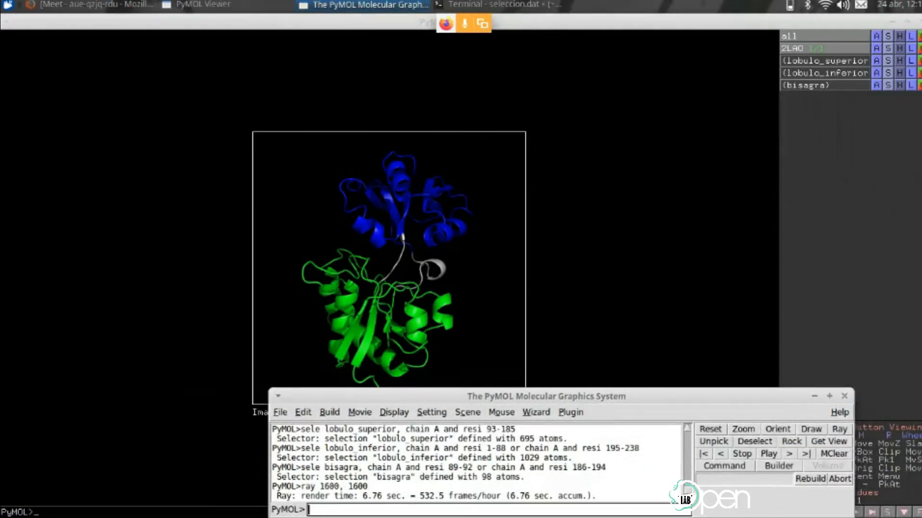
pyautogui.click(539, 336)
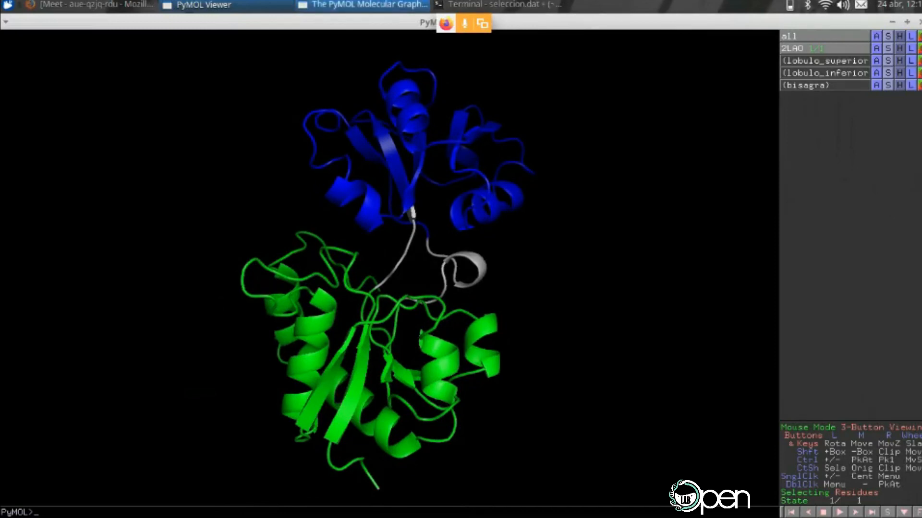
# Recall and rerun the 'ray 1600, 1600' command, moving the command window clear of the rendered image
pyautogui.click(363, 5)
pyautogui.moveTo(546, 396); pyautogui.dragTo(487, 174)
pyautogui.press('Up')
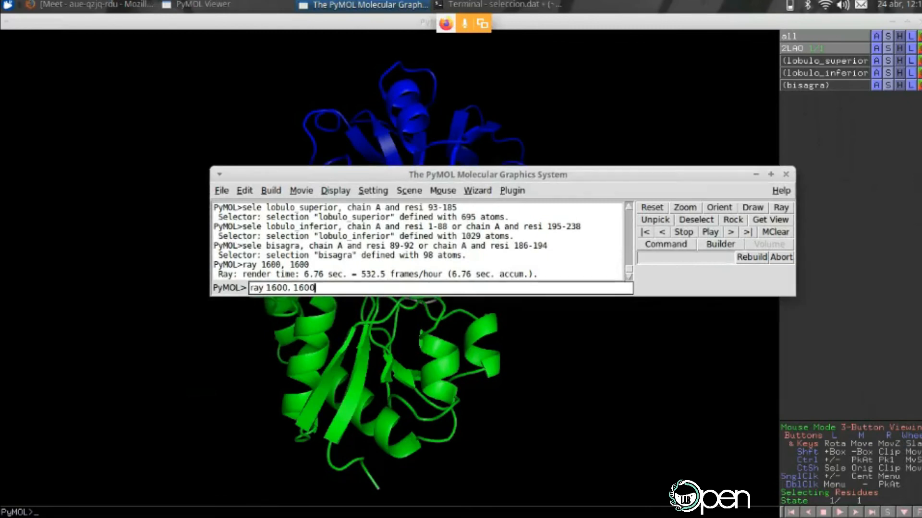
pyautogui.press('Down')
pyautogui.press('Up')
pyautogui.press('Return')
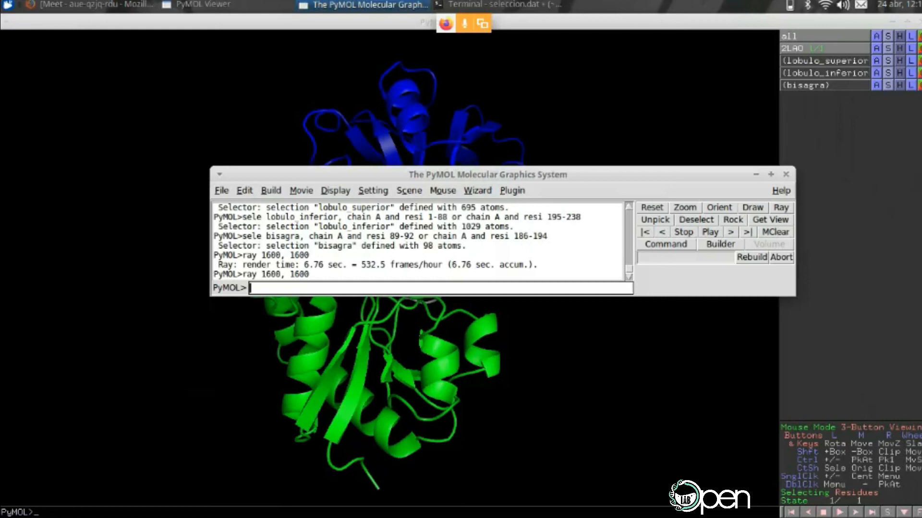
pyautogui.moveTo(447, 174); pyautogui.dragTo(416, 36)
# Try to save the rendered image with the command 'png, "visualizacion_2lao_pymol.png"'
pyautogui.write('p')
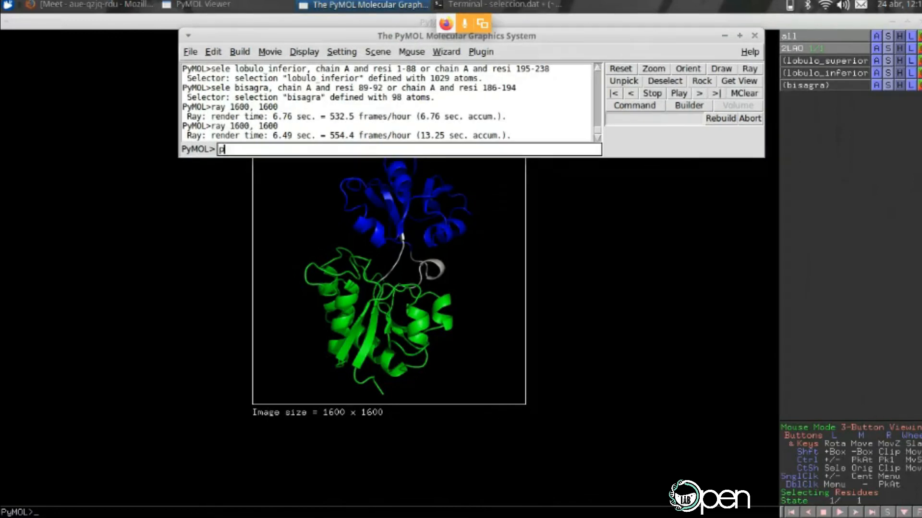
pyautogui.write('ng,')
pyautogui.write(' "visual')
pyautogui.write('izacion_2"')
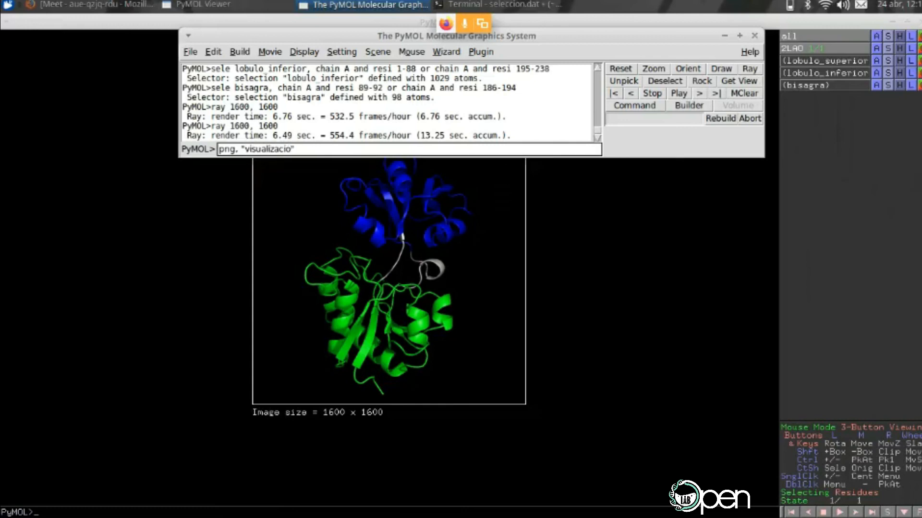
pyautogui.write('lao_pymol.png')
pyautogui.press('Right')
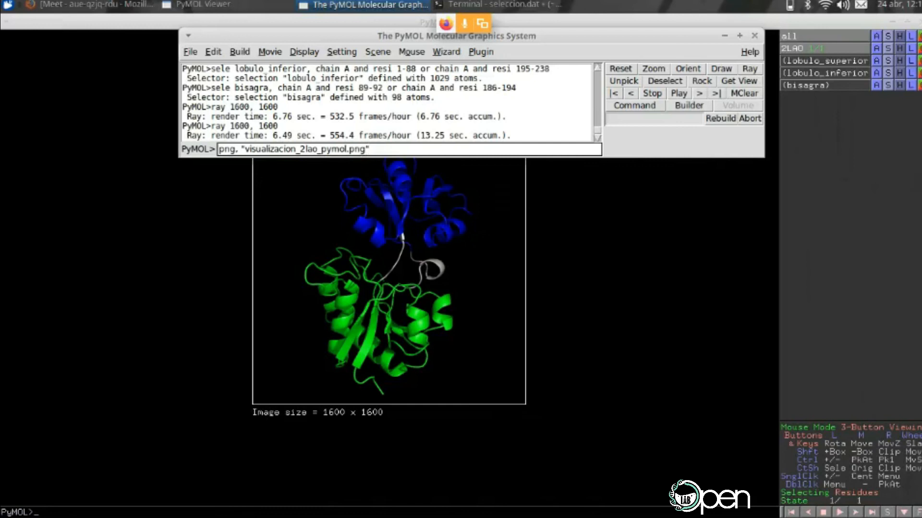
pyautogui.press('Left')
pyautogui.press('Left')
pyautogui.press('Left')
pyautogui.press('Left')
pyautogui.press('Left')
pyautogui.press('Left')
pyautogui.press('Left')
pyautogui.press('Left')
pyautogui.press('Left')
pyautogui.press('Left')
pyautogui.press('Left')
pyautogui.press('Left')
pyautogui.press('Right')
pyautogui.press('Right')
pyautogui.press('Right')
pyautogui.press('Right')
pyautogui.press('Right')
pyautogui.press('Right')
pyautogui.press('Right')
pyautogui.press('Right')
pyautogui.press('Right')
pyautogui.press('Right')
pyautogui.press('Right')
pyautogui.press('Right')
pyautogui.press('Right')
pyautogui.press('Right')
pyautogui.press('Right')
pyautogui.press('Right')
pyautogui.press('Right')
pyautogui.press('Right')
pyautogui.press('Right')
pyautogui.press('Right')
pyautogui.press('Right')
pyautogui.press('Right')
pyautogui.press('Right')
pyautogui.press('Right')
pyautogui.press('Right')
pyautogui.press('Right')
pyautogui.press('Right')
pyautogui.press('Right')
pyautogui.press('Return')
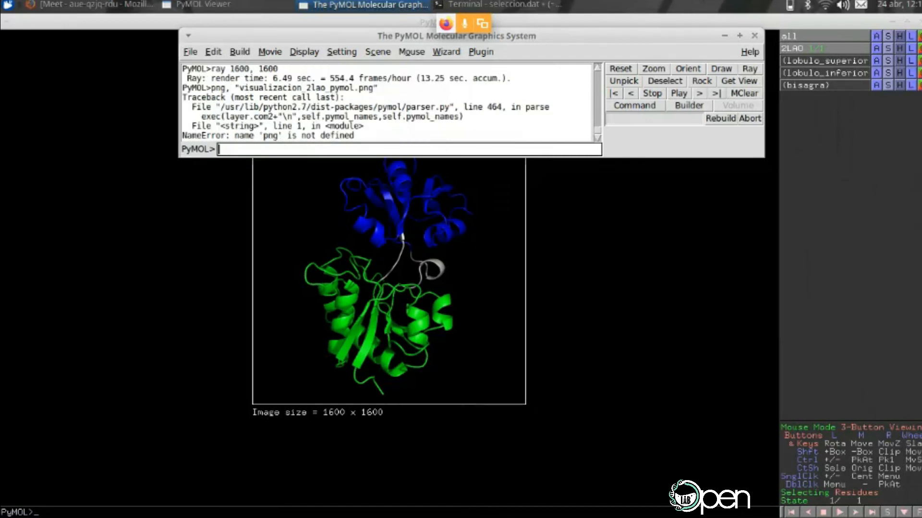
# Recall the png command, remove the comma after png, and run it as 'png "visualizacion_2lao_pymol.png"'
pyautogui.press('Up')
pyautogui.press('Left')
pyautogui.press('Left')
pyautogui.press('Left')
pyautogui.press('Left')
pyautogui.press('Left')
pyautogui.press('Left')
pyautogui.press('Left')
pyautogui.press('Left')
pyautogui.press('Left')
pyautogui.press('Left')
pyautogui.press('Left')
pyautogui.press('Left')
pyautogui.press('Left')
pyautogui.press('Left')
pyautogui.press('Left')
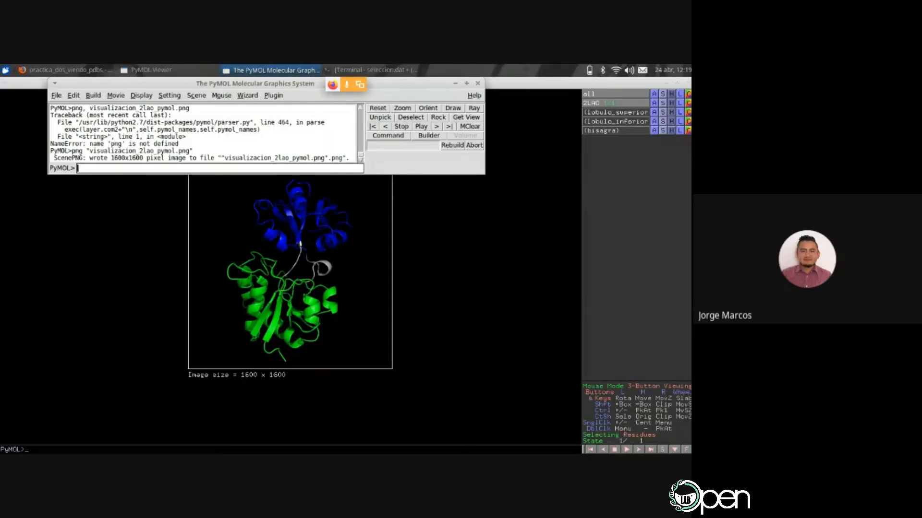
# Save the image again with the same png command and check the output line that names the written file
pyautogui.press('Up')
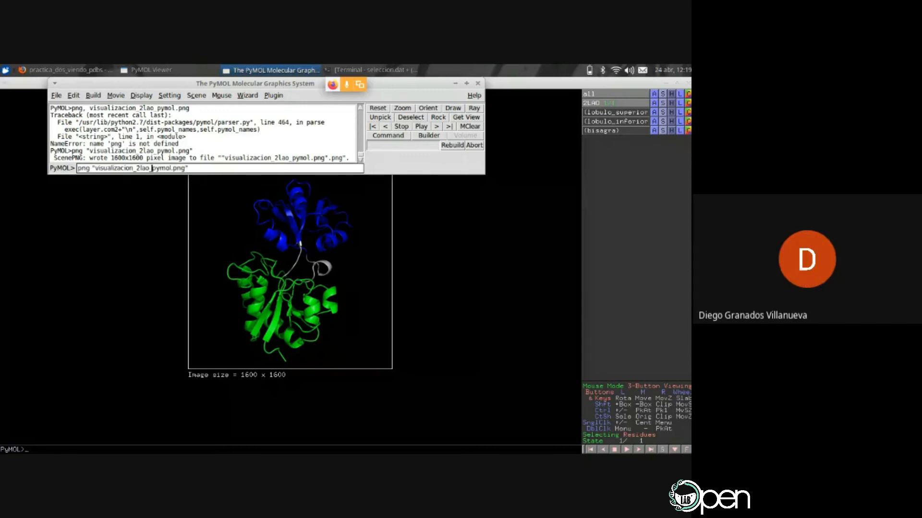
pyautogui.press('Left')
pyautogui.press('Left')
pyautogui.press('Left')
pyautogui.press('Left')
pyautogui.press('Left')
pyautogui.press('Left')
pyautogui.press('Left')
pyautogui.press('Left')
pyautogui.press('Left')
pyautogui.press('Left')
pyautogui.press('Left')
pyautogui.press('Left')
pyautogui.press('Left')
pyautogui.press('Left')
pyautogui.press('Left')
pyautogui.press('Left')
pyautogui.press('Return')
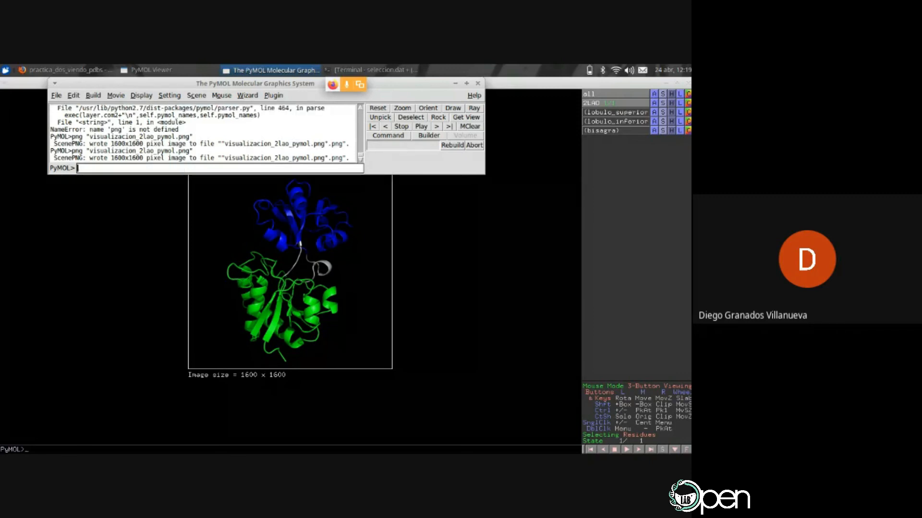
pyautogui.moveTo(88, 158); pyautogui.dragTo(239, 158)
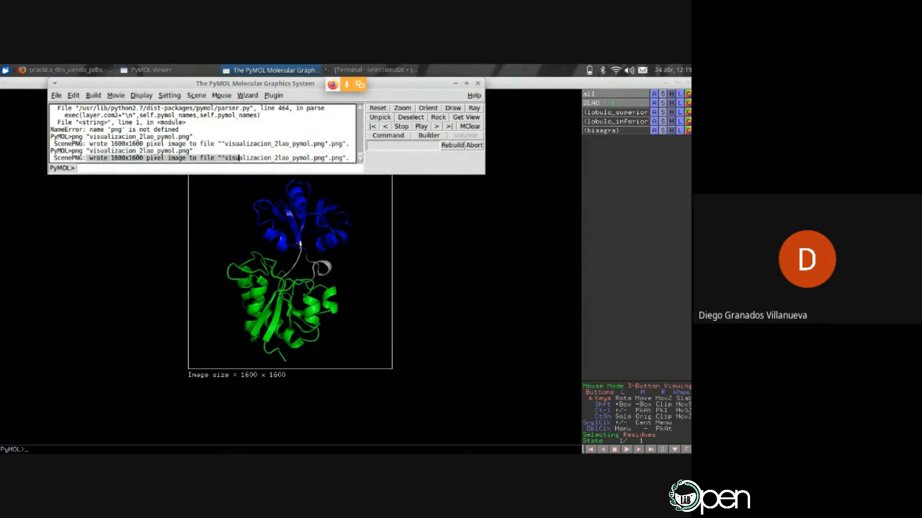
pyautogui.click(78, 168)
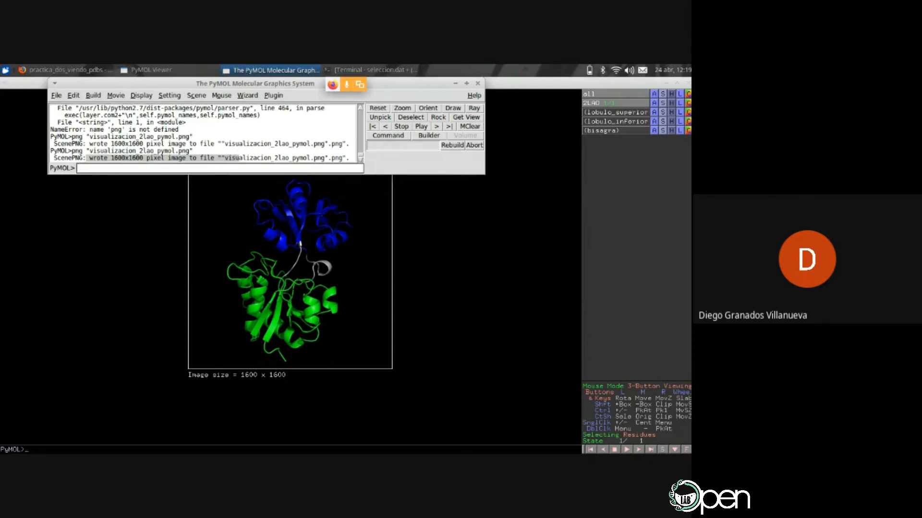
# Switch to the terminal, open a new terminal tab and list the estructuras folder with 'ls -lrta'
pyautogui.click(372, 70)
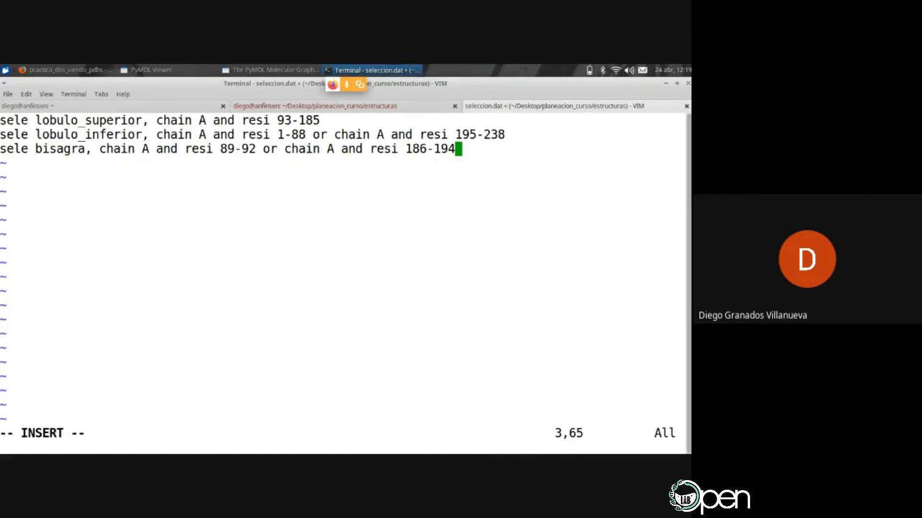
pyautogui.hotkey('ctrl', 'shift', 't')
pyautogui.write('ls -lrta')
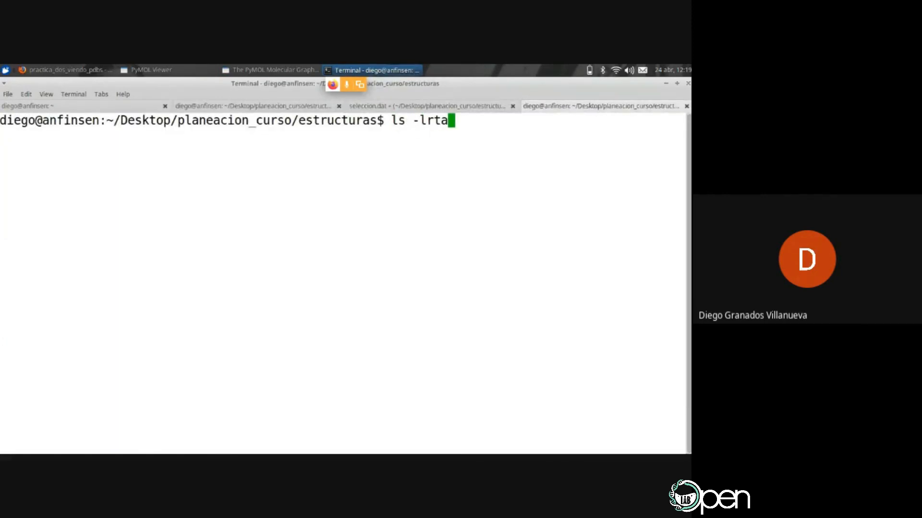
pyautogui.press('Return')
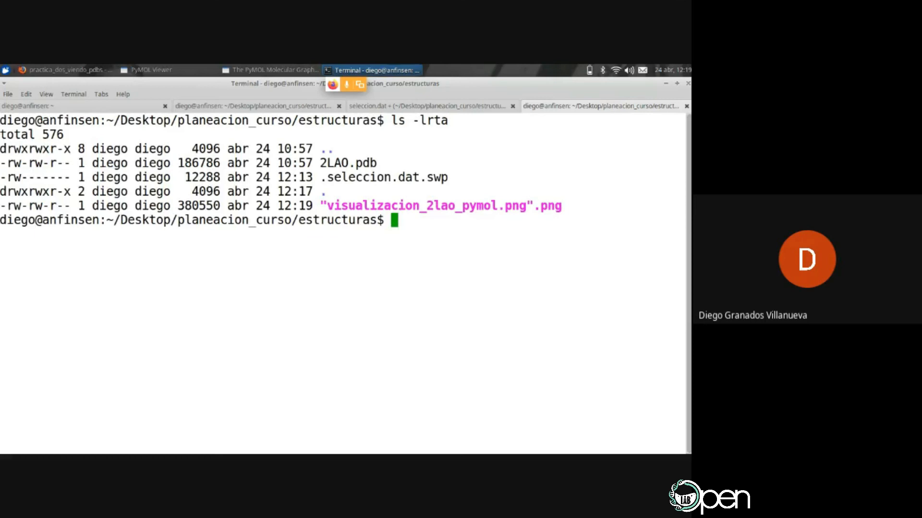
# Launch the Ristretto image viewer from the terminal with the command 'ristretto', without a file name
pyautogui.write('ristretto ')
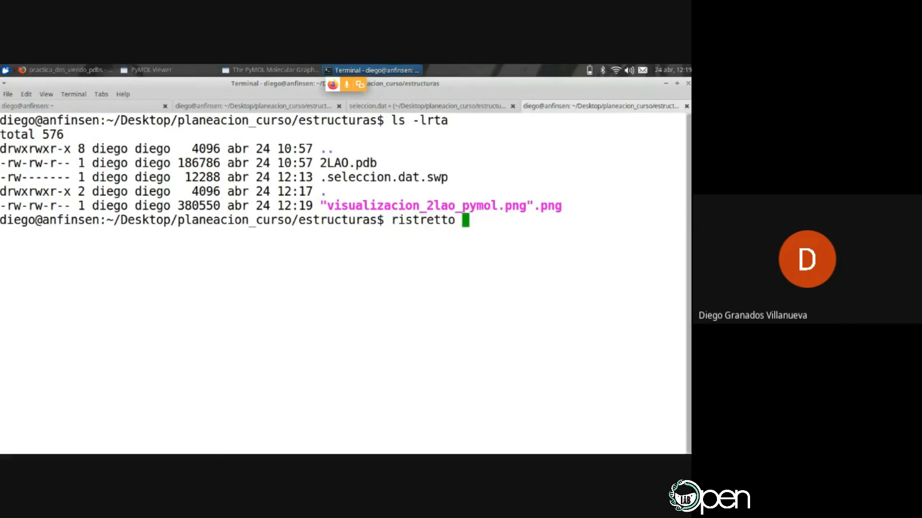
pyautogui.write('visu')
pyautogui.press('BackSpace')
pyautogui.press('BackSpace')
pyautogui.press('BackSpace')
pyautogui.press('BackSpace')
pyautogui.write('"visu')
pyautogui.press('BackSpace')
pyautogui.press('BackSpace')
pyautogui.press('BackSpace')
pyautogui.press('BackSpace')
pyautogui.press('BackSpace')
pyautogui.press('BackSpace')
pyautogui.write('visu')
pyautogui.press('BackSpace')
pyautogui.press('BackSpace')
pyautogui.press('BackSpace')
pyautogui.press('BackSpace')
pyautogui.write('"visu')
pyautogui.press('BackSpace')
pyautogui.press('BackSpace')
pyautogui.press('BackSpace')
pyautogui.press('BackSpace')
pyautogui.press('BackSpace')
pyautogui.press('Return')
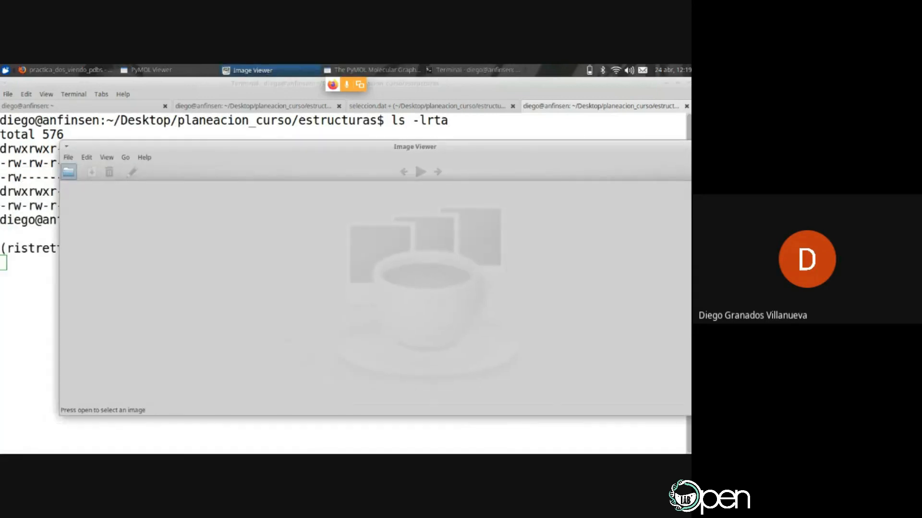
# Open the exported image '"visualizacion_2lao_pymol.png".png' from the folder Desktop/planeacion_curso/estructuras
pyautogui.click(69, 157)
pyautogui.click(82, 169)
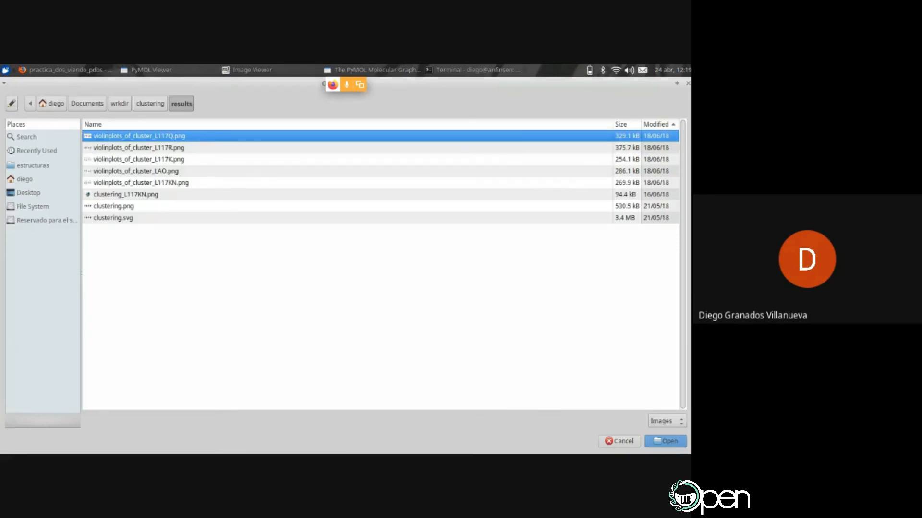
pyautogui.rightClick(24, 176)
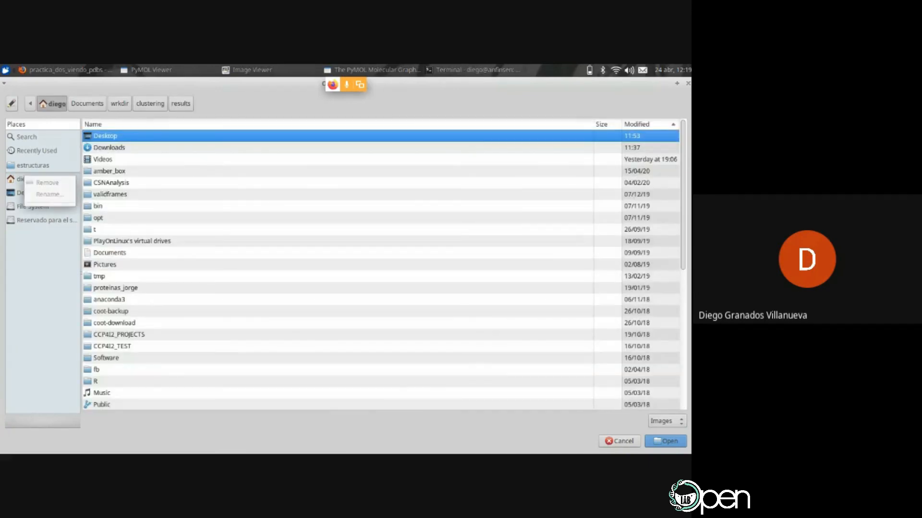
pyautogui.press('Escape')
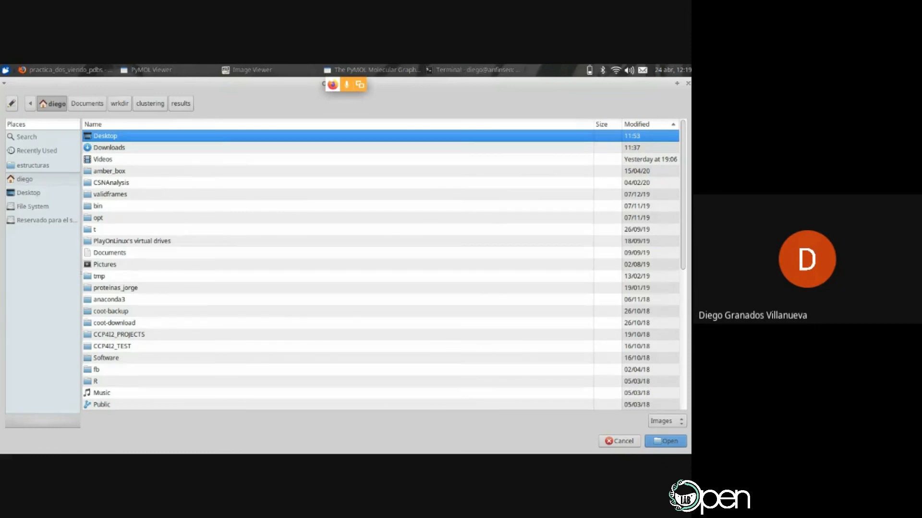
pyautogui.click(29, 193)
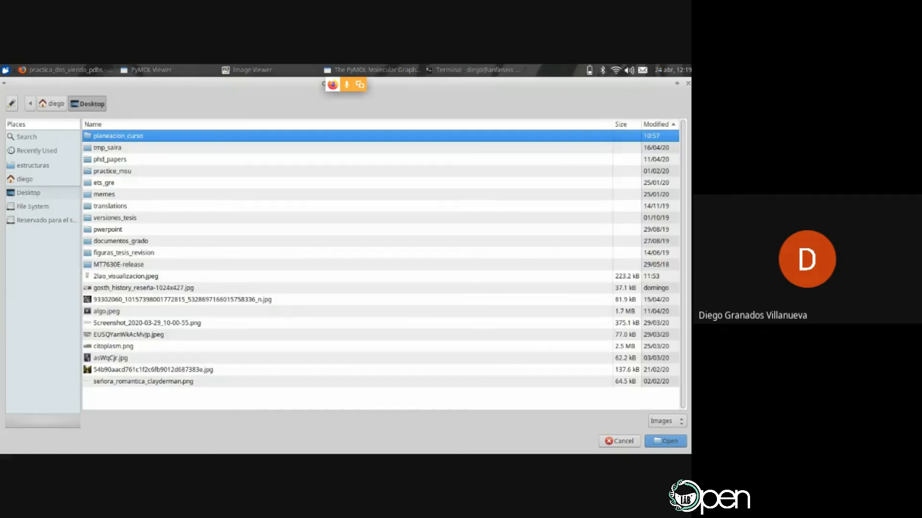
pyautogui.press('Return')
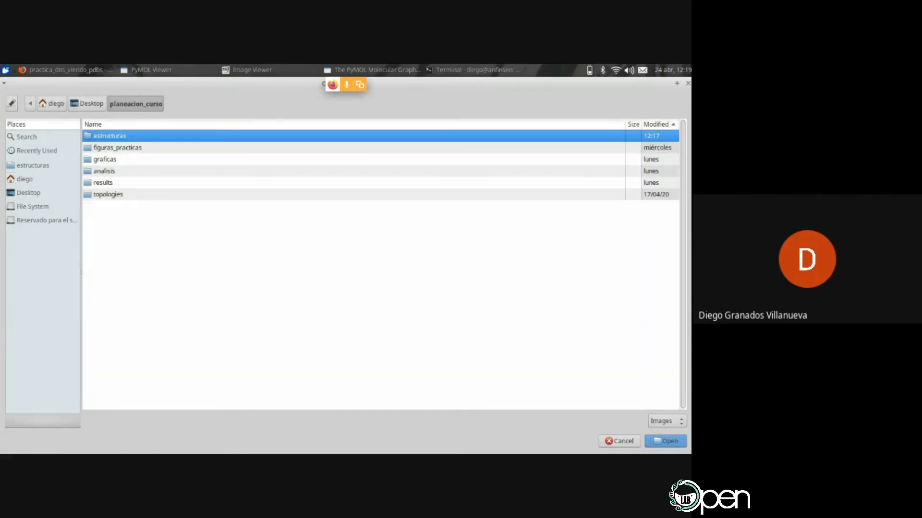
pyautogui.press('Return')
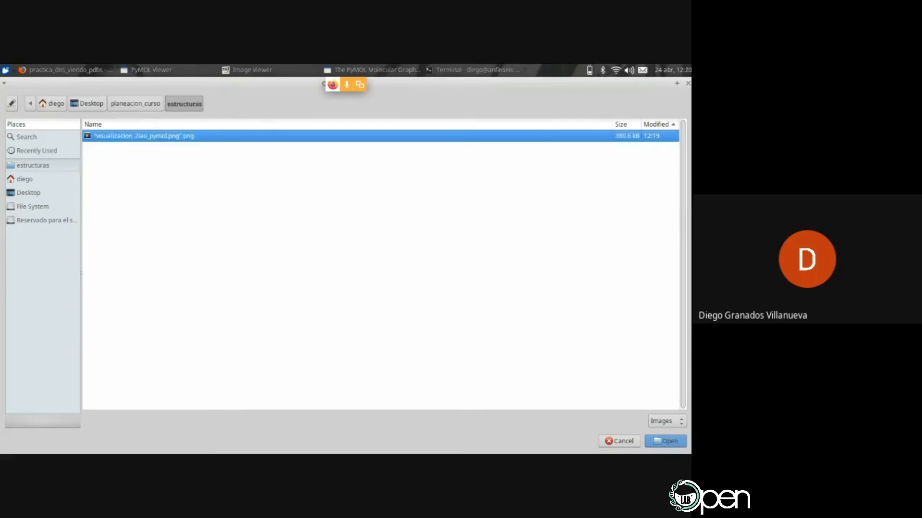
pyautogui.press('Return')
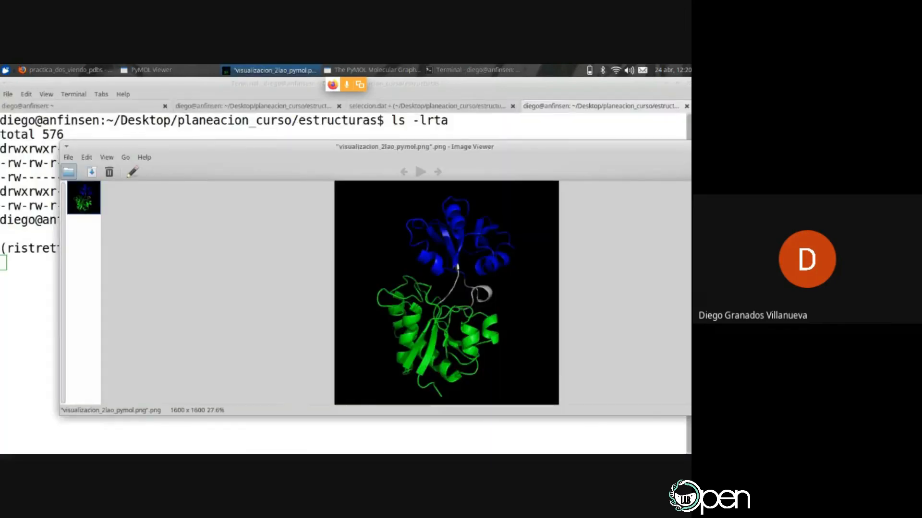
# Maximize the image viewer, examine the exported protein image enlarged and at full view, and close the viewer
pyautogui.moveTo(414, 146); pyautogui.dragTo(364, 95)
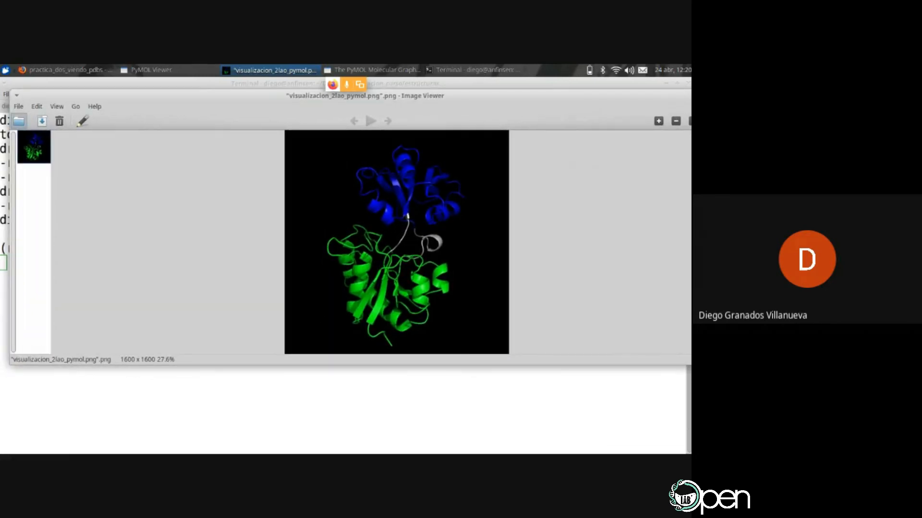
pyautogui.click(659, 121)
pyautogui.click(659, 121)
pyautogui.click(659, 121)
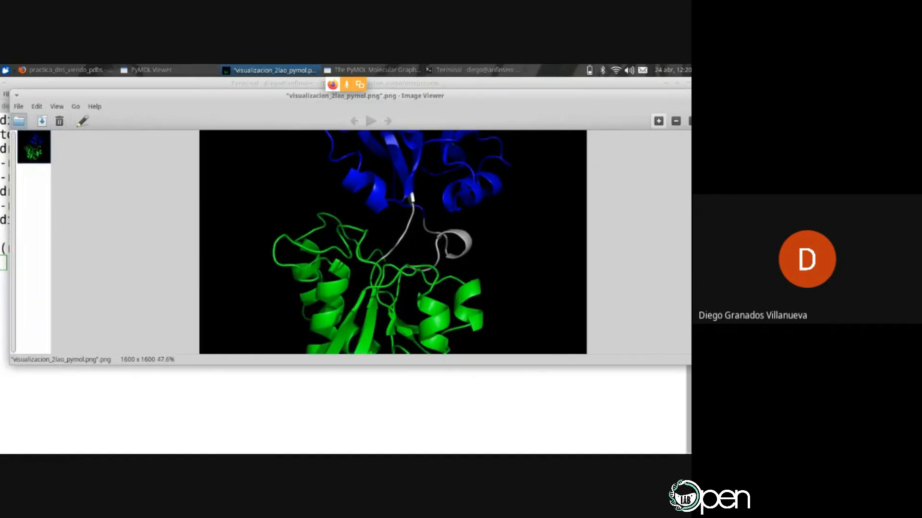
pyautogui.hotkey('alt', 'F10')
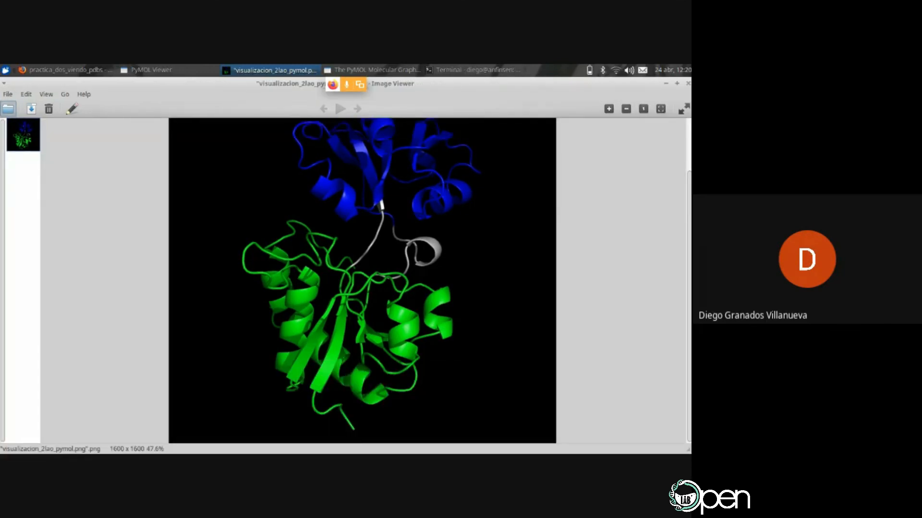
pyautogui.click(626, 109)
pyautogui.click(626, 109)
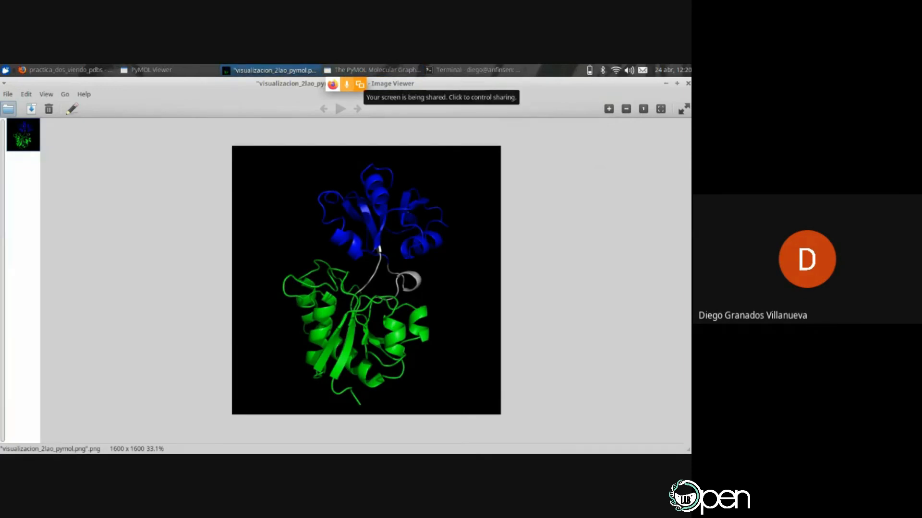
pyautogui.hotkey('alt', 'F4')
# Switch to the PyMOL Viewer, quit PyMOL with the command 'exit', and return to the practica_dos_viendo_pdbs document in Firefox
pyautogui.click(272, 70)
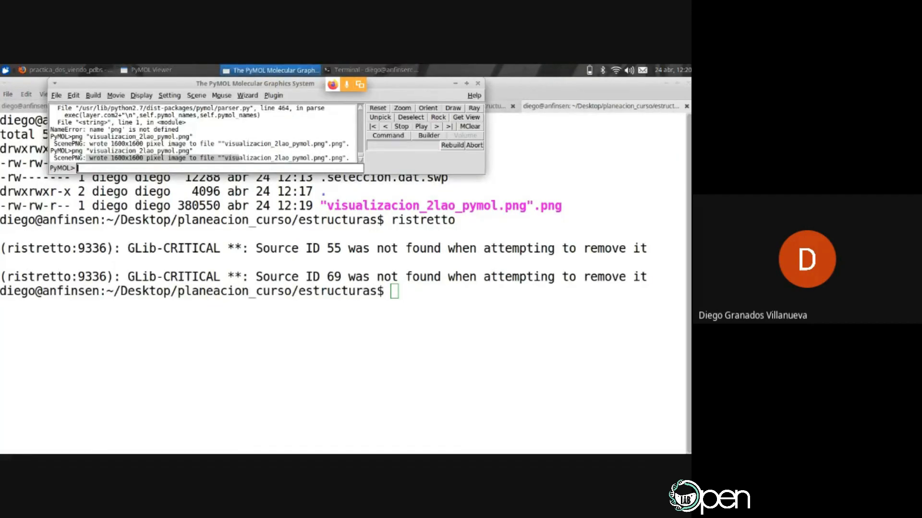
pyautogui.click(152, 70)
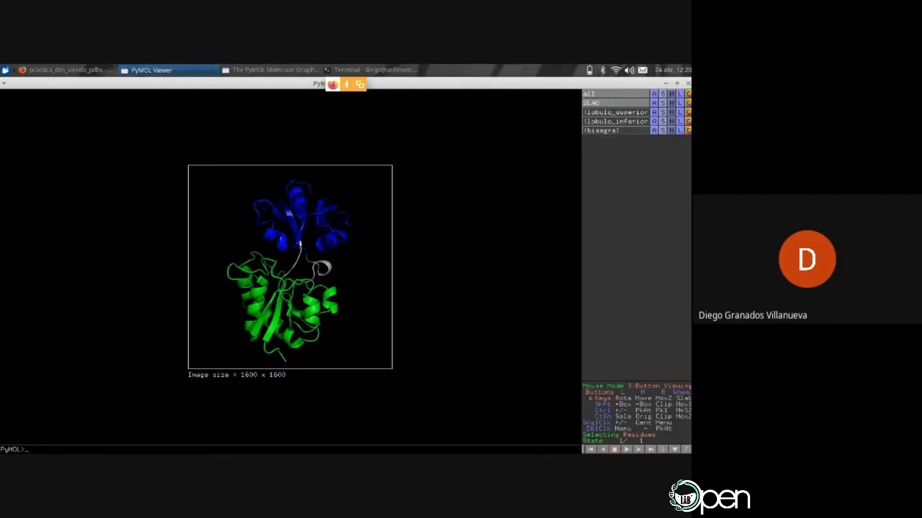
pyautogui.write('exit')
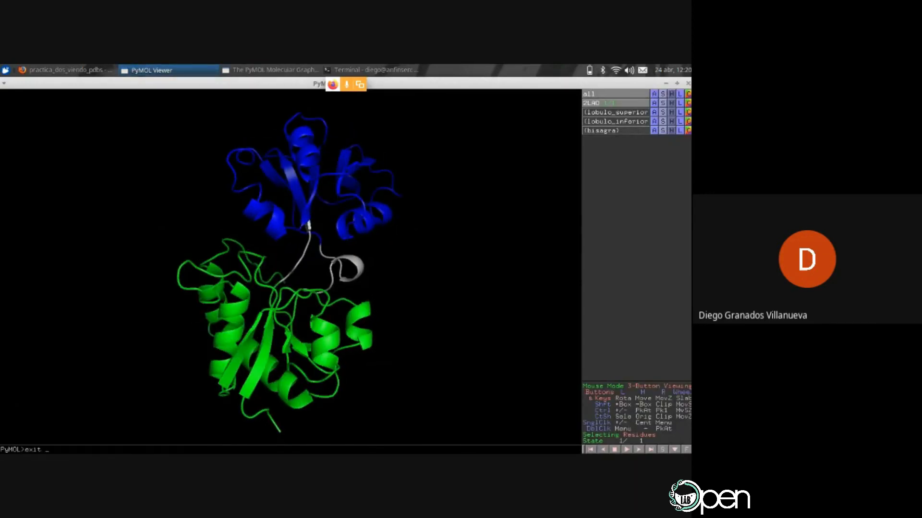
pyautogui.press('Return')
pyautogui.click(269, 70)
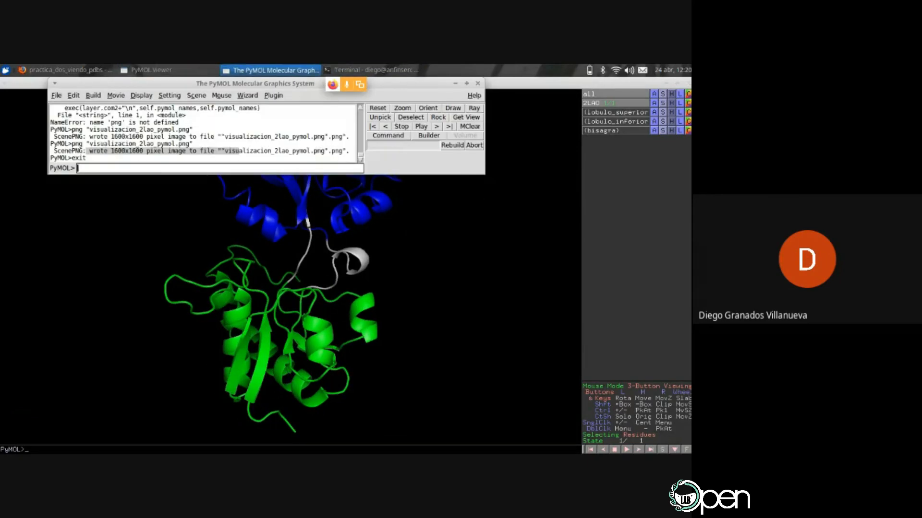
pyautogui.moveTo(250, 83); pyautogui.dragTo(224, 83)
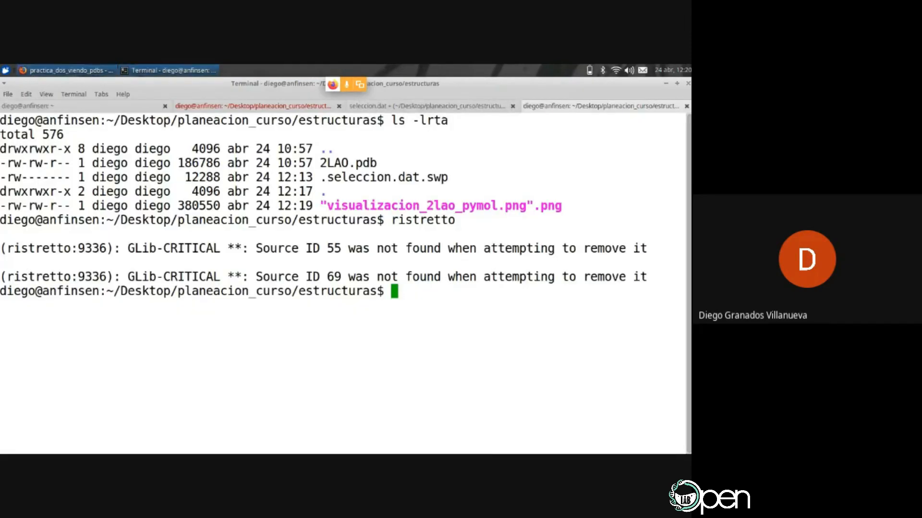
pyautogui.click(67, 70)
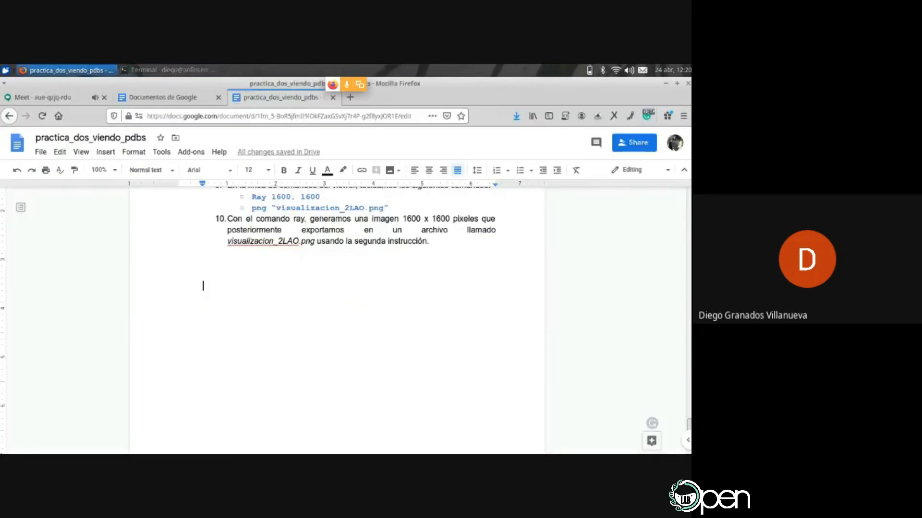